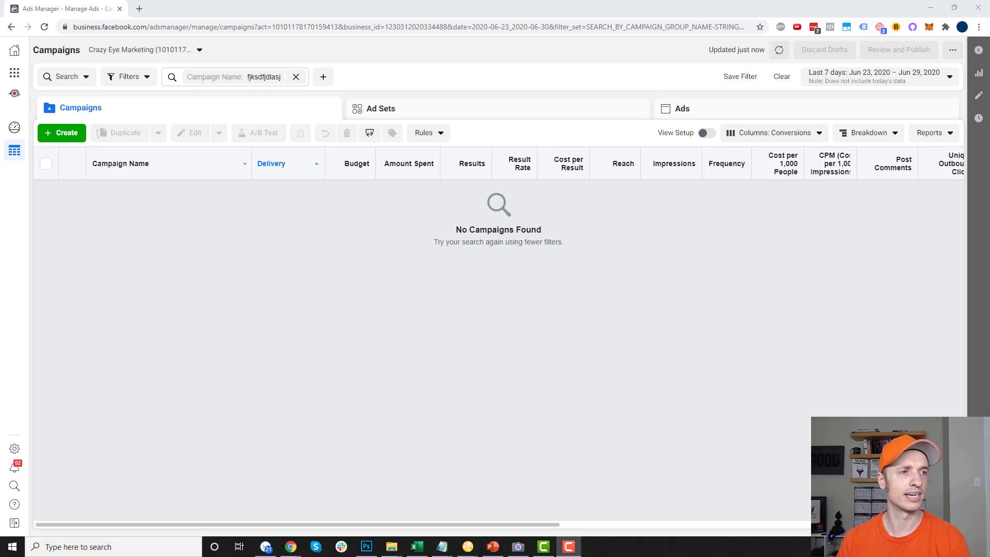
Start creating a new campaign and switch from quick creation to guided creation
left_click(716, 217)
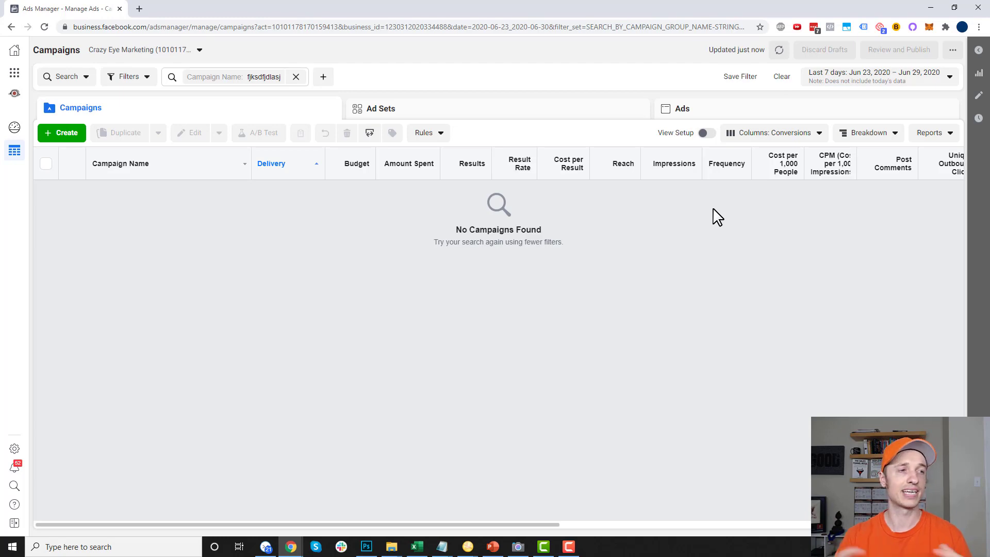
left_click(64, 135)
left_click(537, 88)
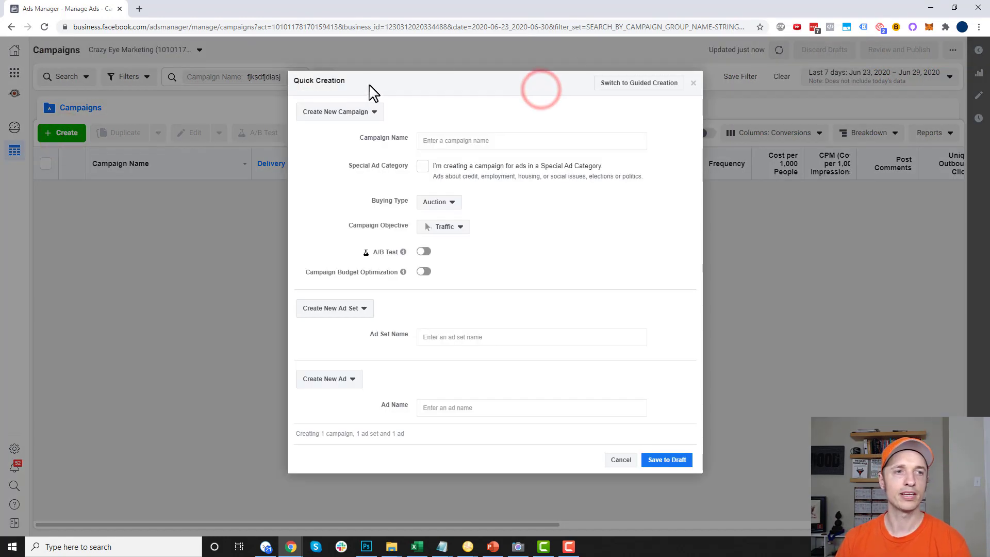
left_click_drag(358, 81, 293, 81)
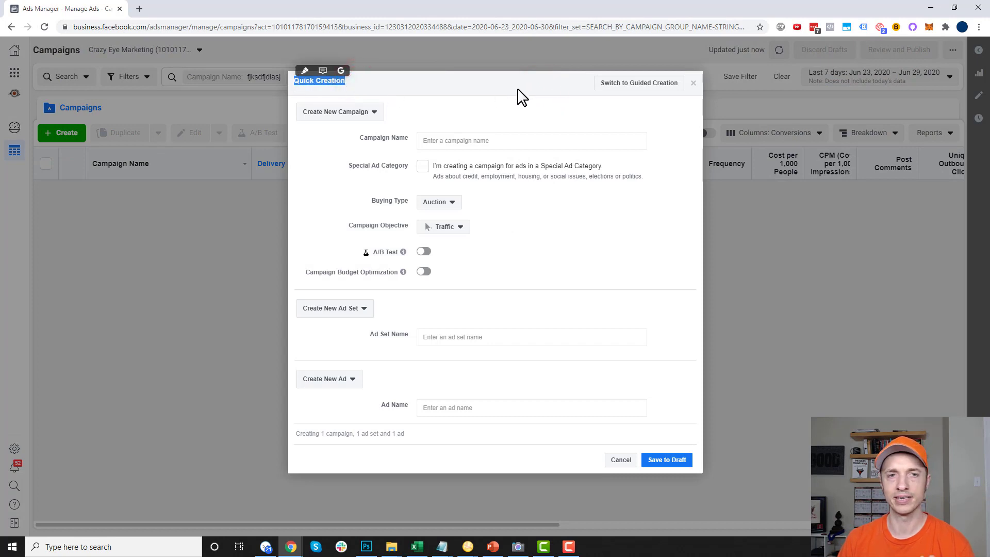
left_click(644, 87)
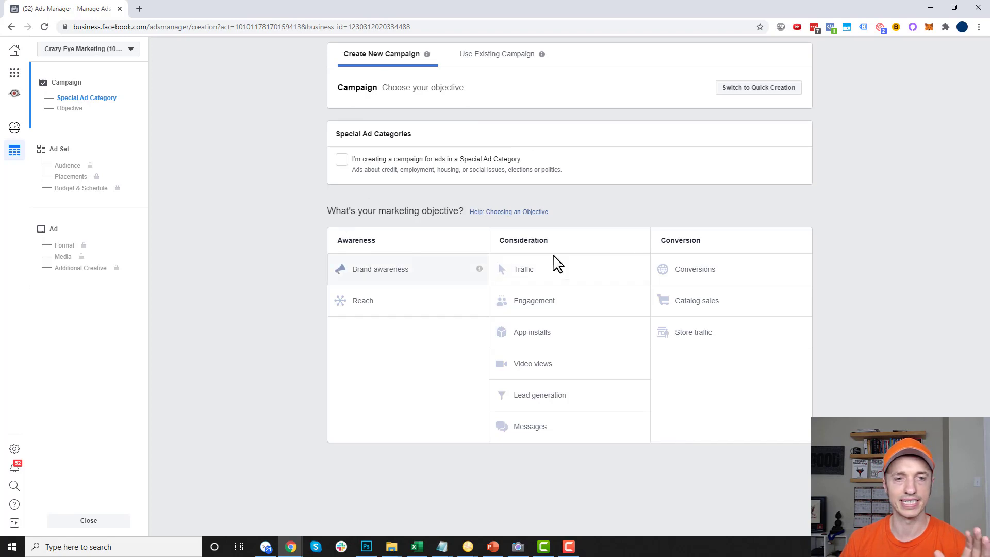
Choose Traffic as the marketing objective, keep the default campaign options and continue to the ad set
left_click(525, 281)
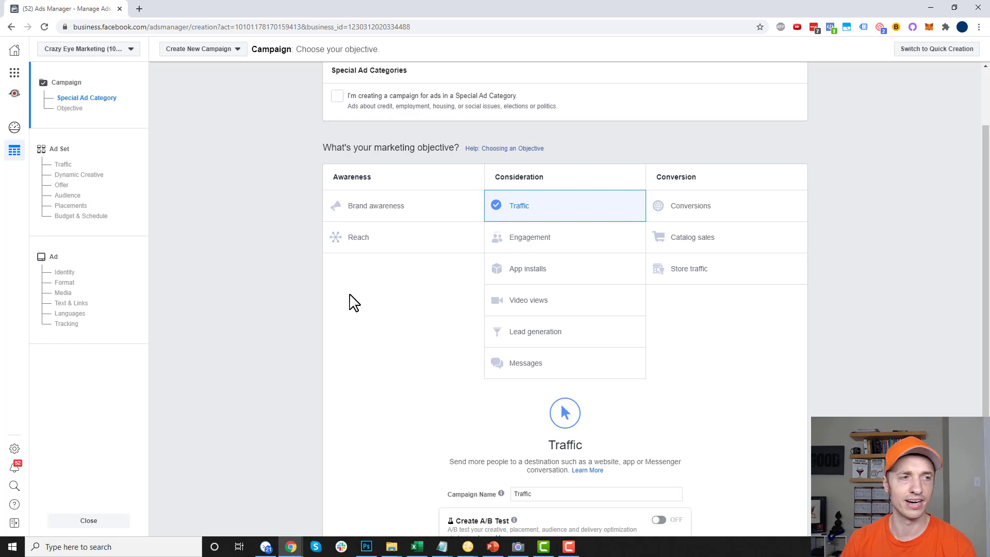
scroll(338, 271, "down", 3)
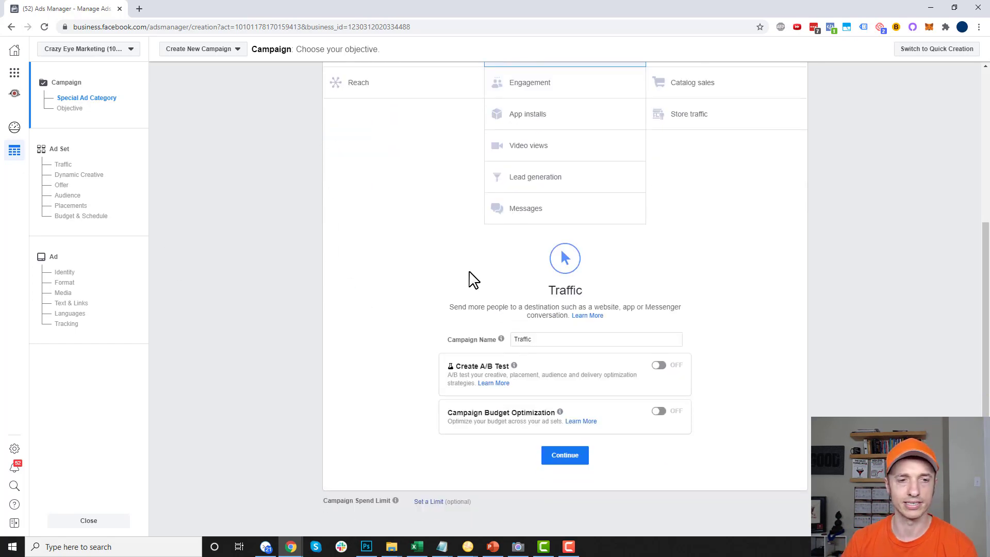
scroll(469, 280, "down", 1)
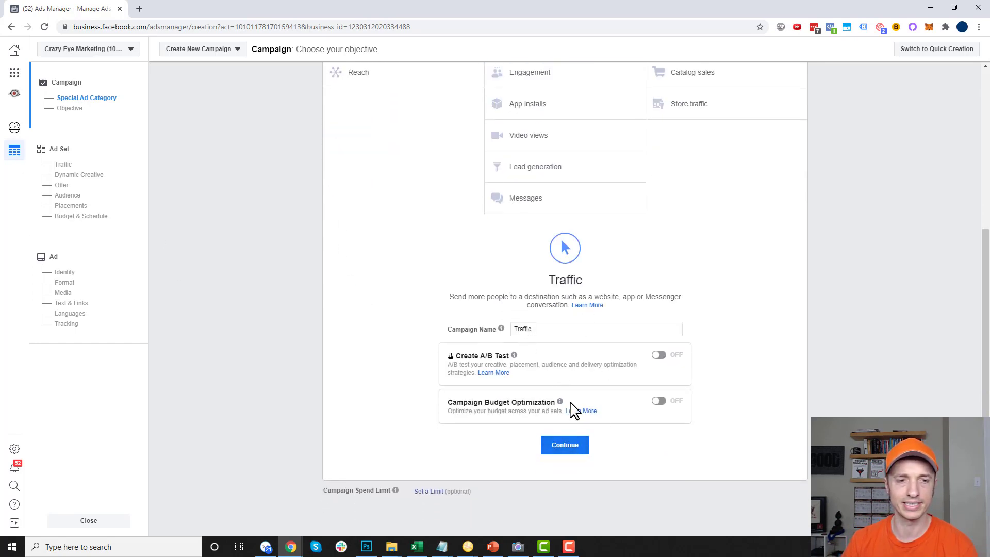
left_click(569, 446)
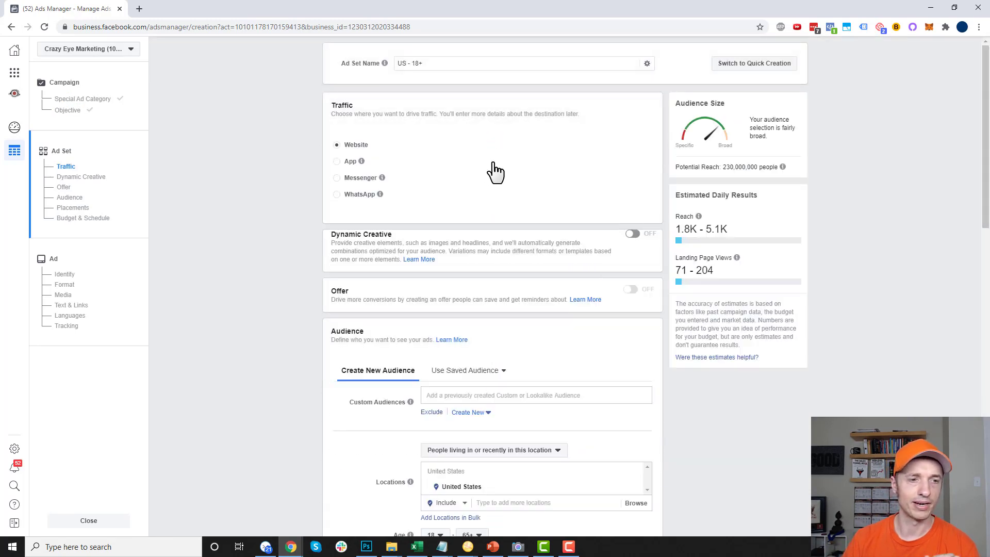
Copy the Walmart Supercenter's address from its Google search result and include it as the audience location in Ads Manager
scroll(499, 170, "down", 3)
scroll(504, 176, "down", 2)
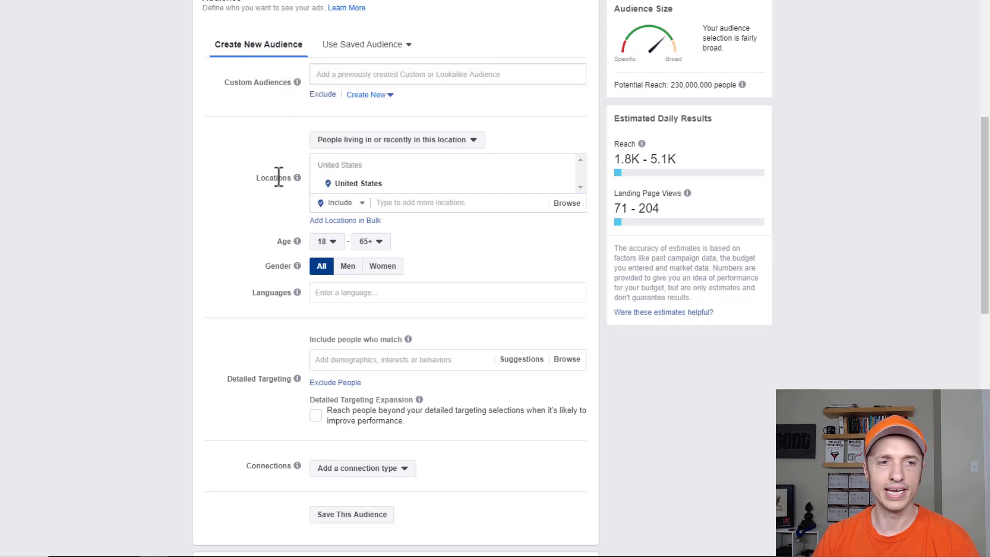
scroll(279, 177, "down", 2)
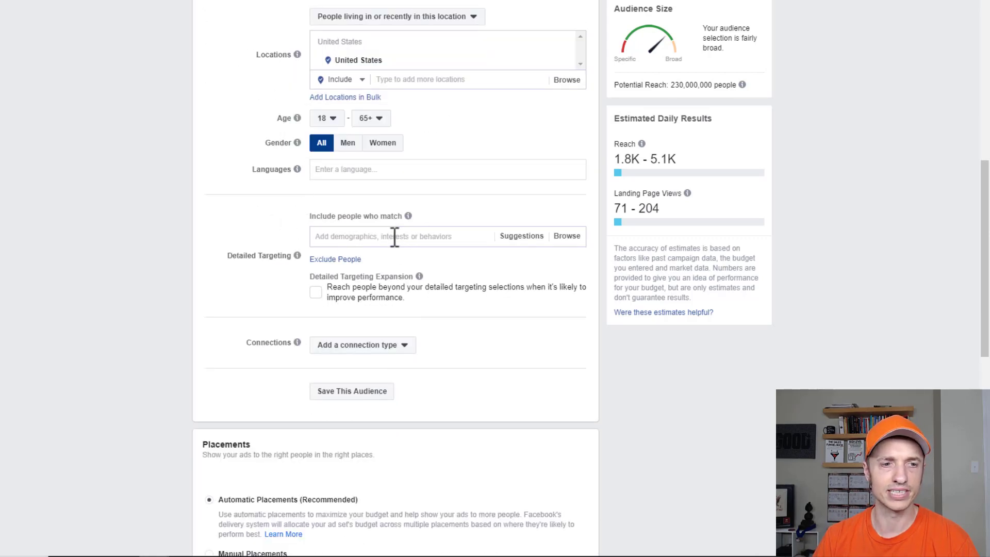
scroll(250, 261, "up", 1)
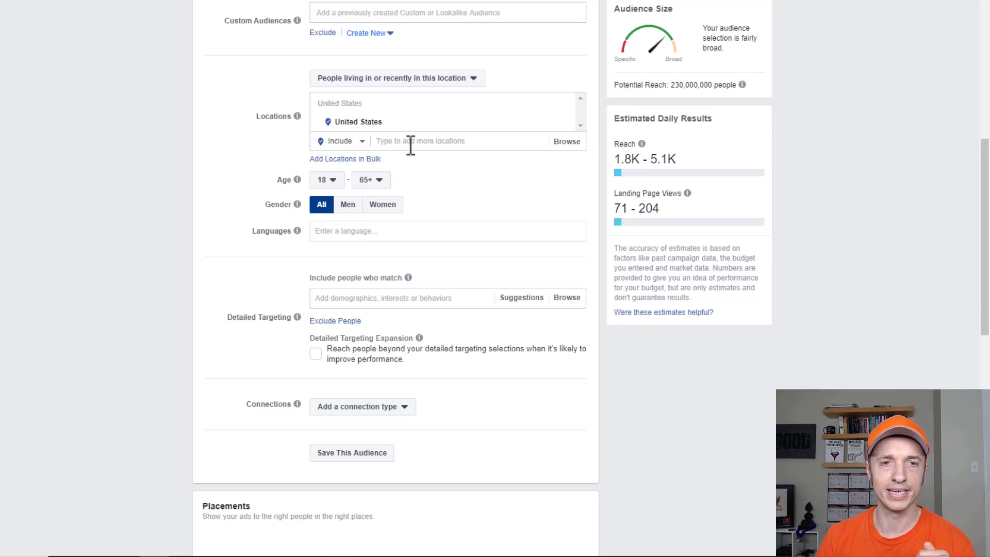
left_click(362, 124)
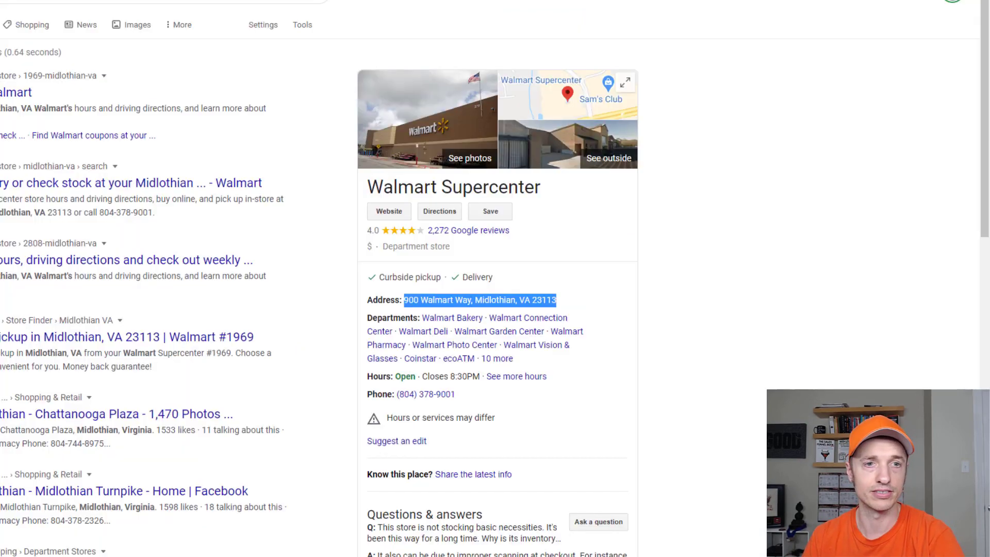
right_click(530, 297)
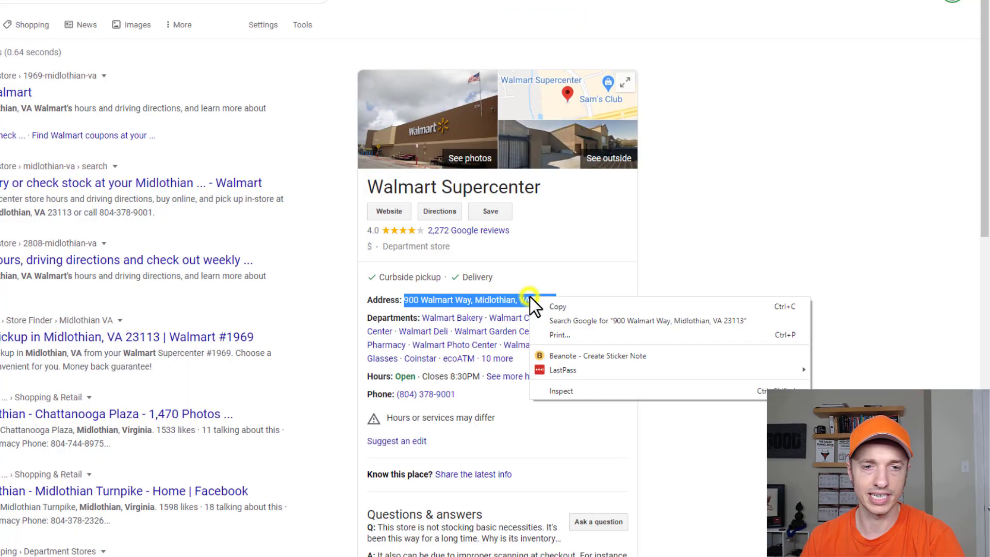
left_click(561, 306)
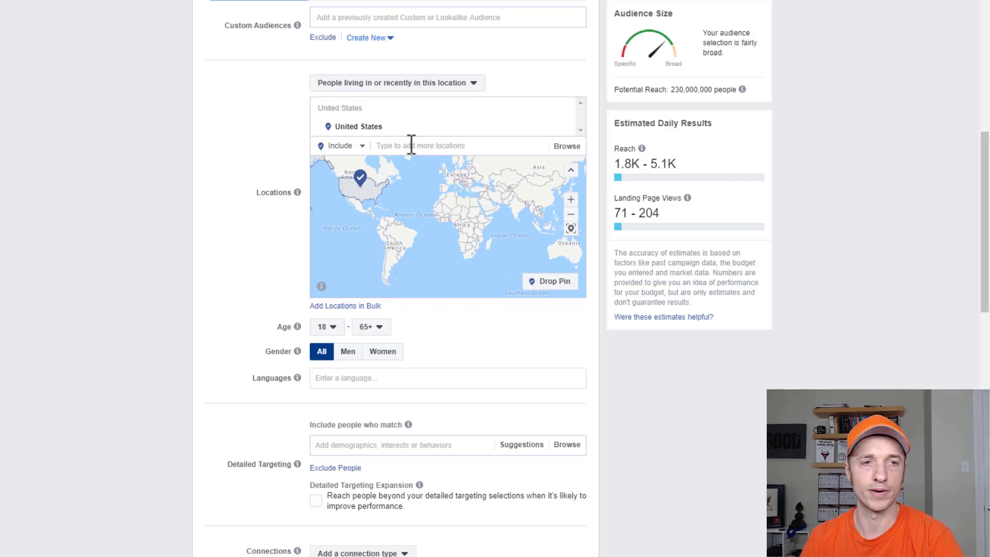
left_click(419, 144)
key("ctrl+v")
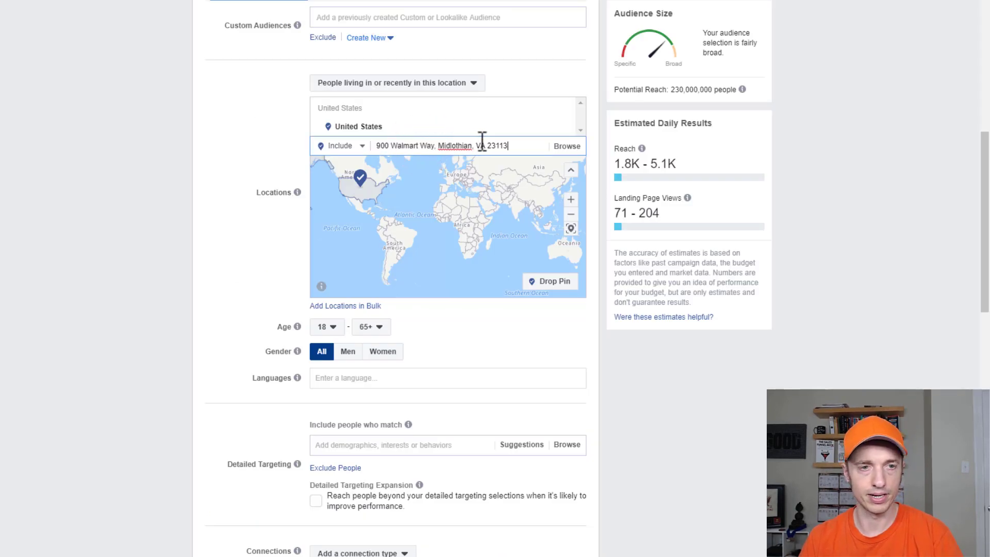
left_click(473, 164)
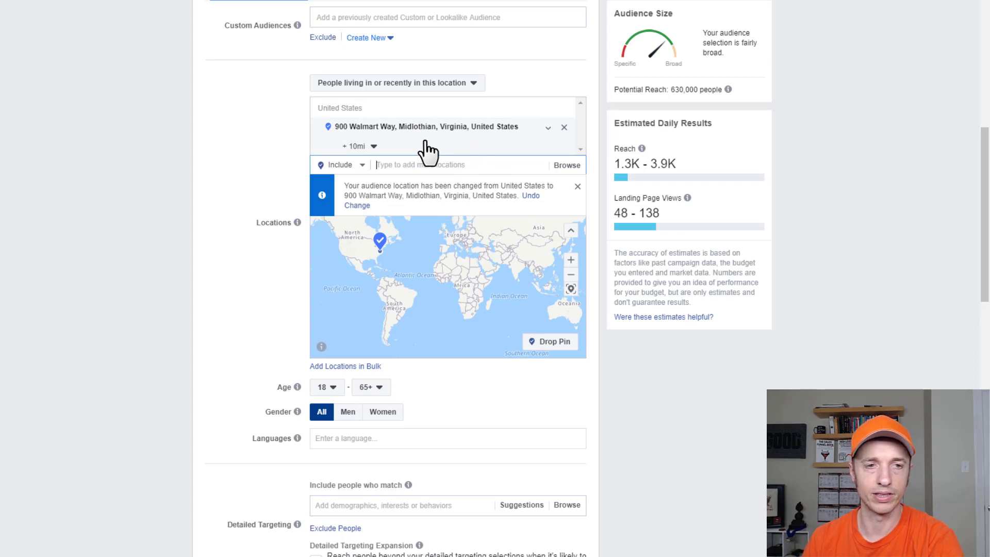
Set the radius around the store's address to 8 miles and target only people living in this location
scroll(380, 243, "up", 4)
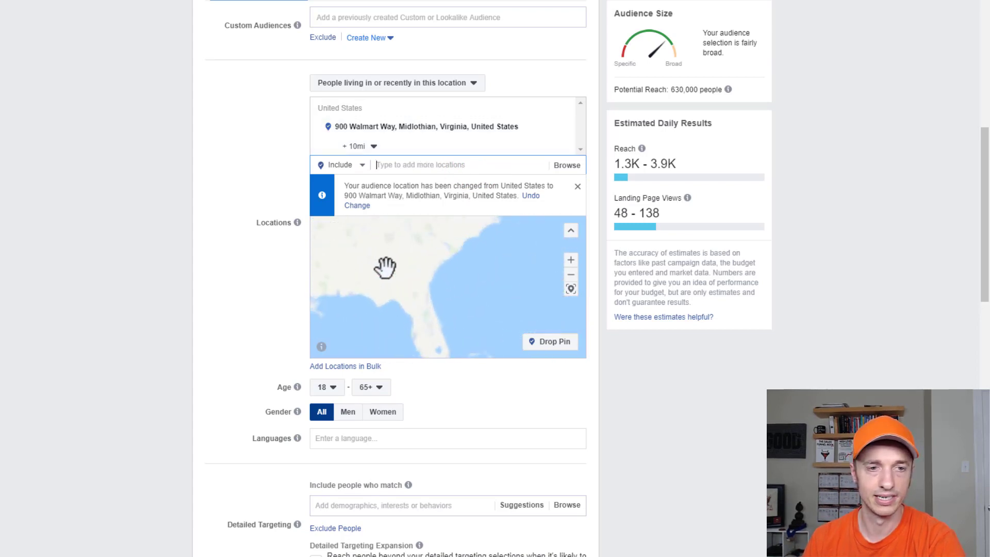
scroll(484, 234, "up", 2)
left_click_drag(451, 277, 389, 345)
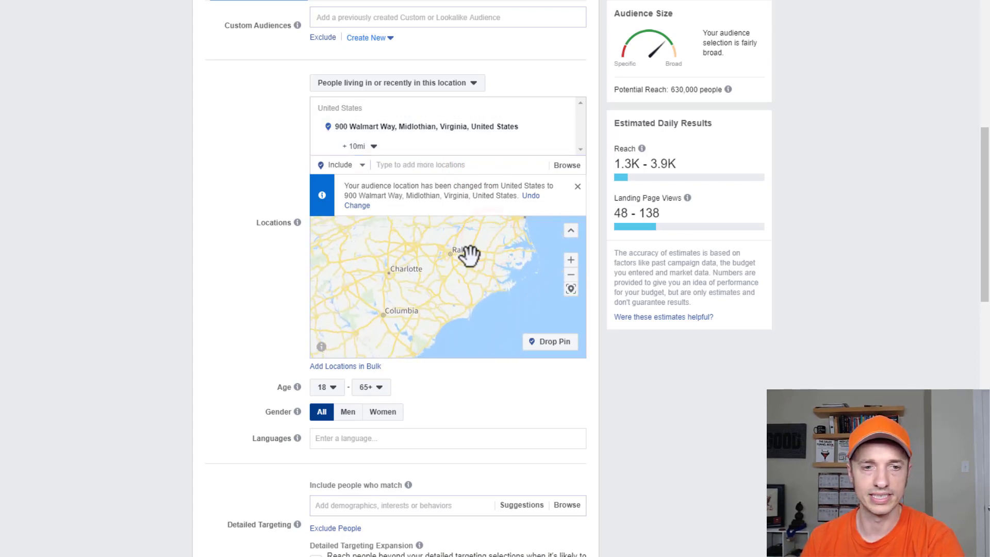
left_click_drag(469, 255, 431, 336)
scroll(442, 283, "up", 3)
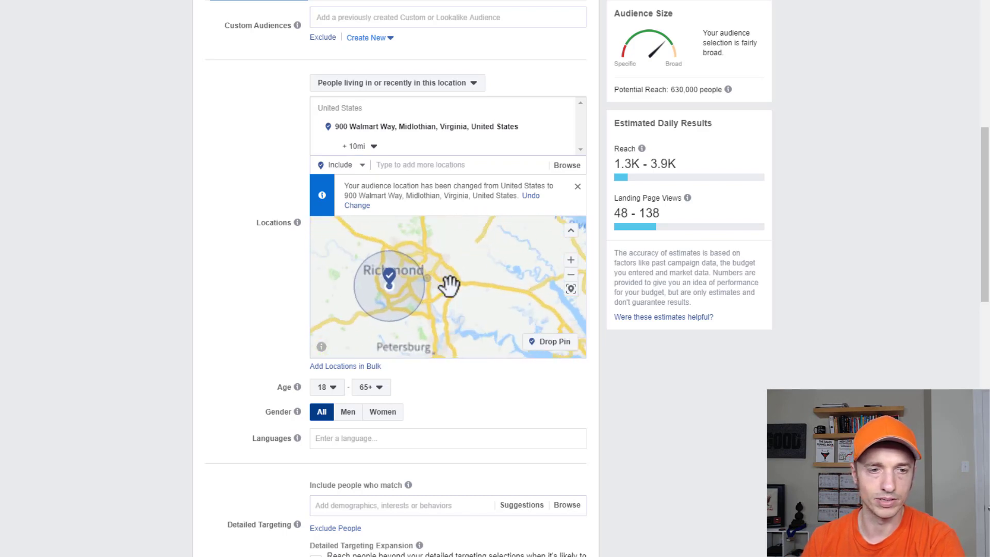
left_click_drag(449, 285, 508, 285)
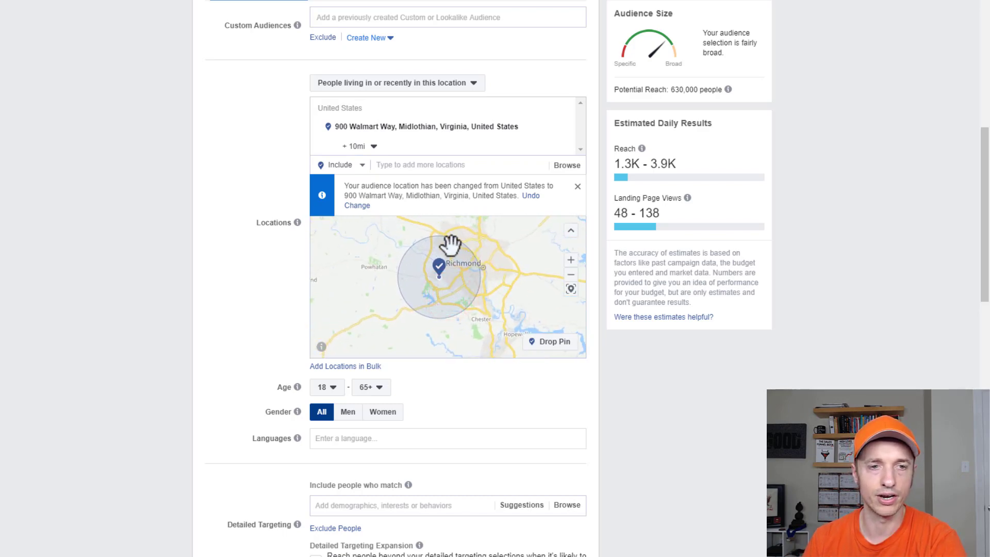
left_click(361, 147)
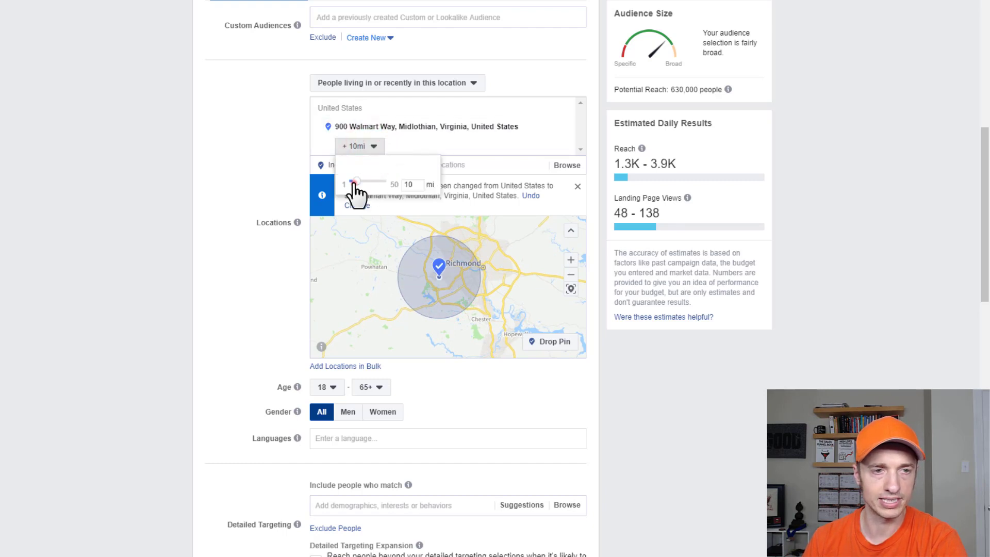
mouse_move(353, 185)
left_mouse_down()
mouse_move(383, 181)
mouse_move(360, 185)
left_mouse_up()
left_click(368, 147)
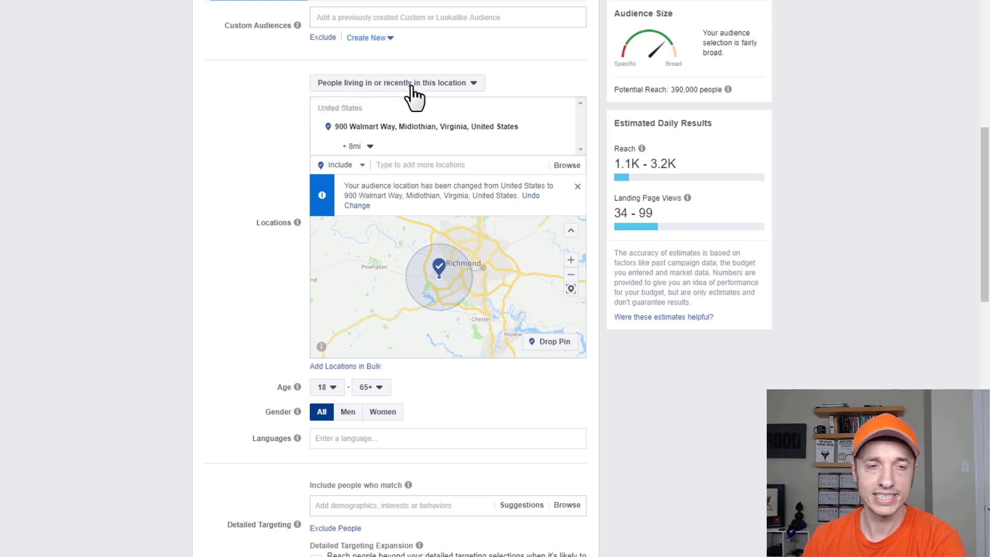
left_click(464, 85)
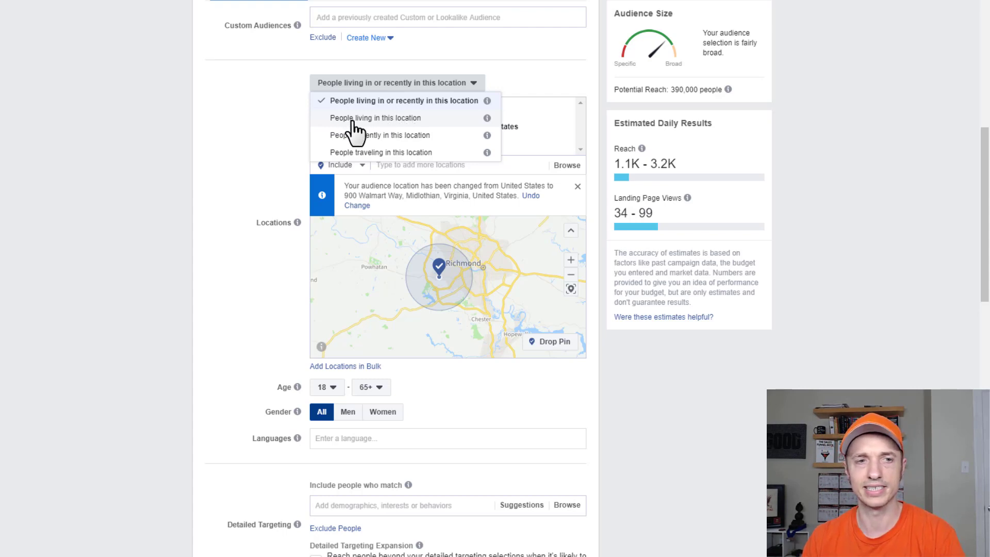
left_click(385, 119)
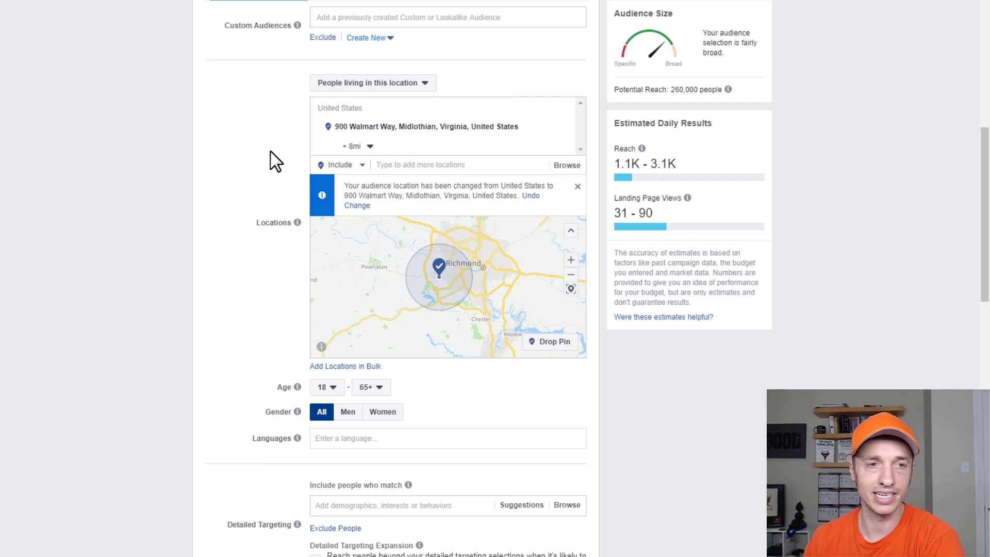
Set the audience's maximum age to 40
scroll(255, 175, "down", 2)
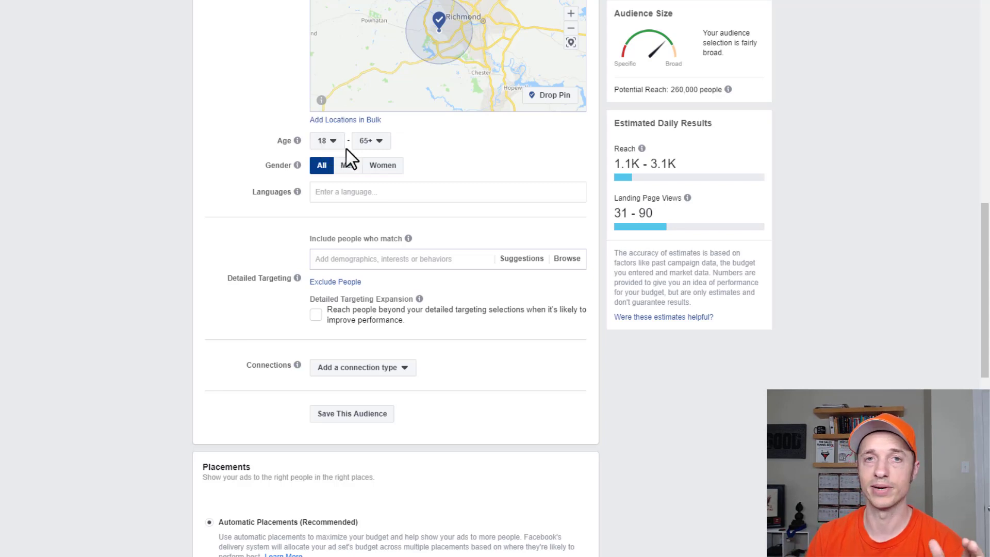
left_click(372, 141)
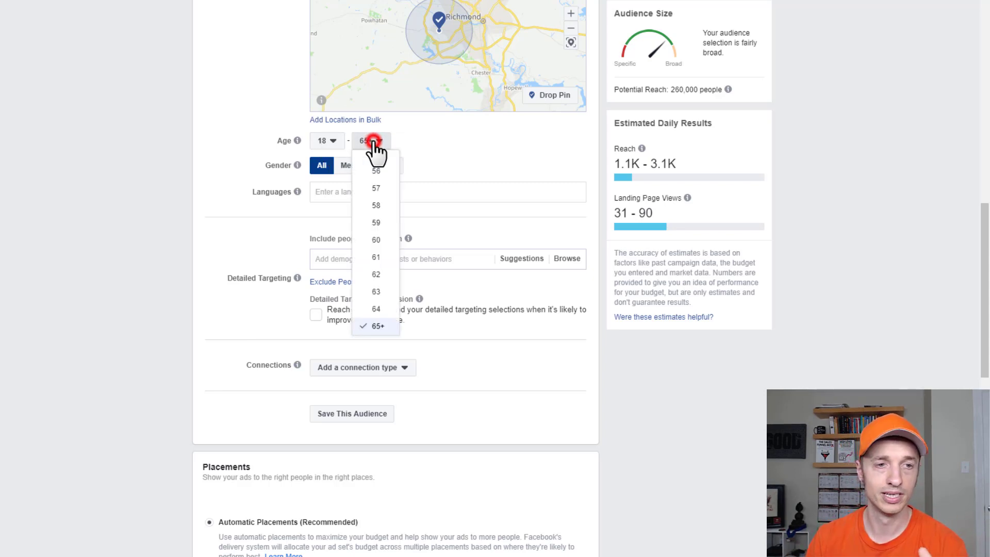
scroll(373, 270, "up", 5)
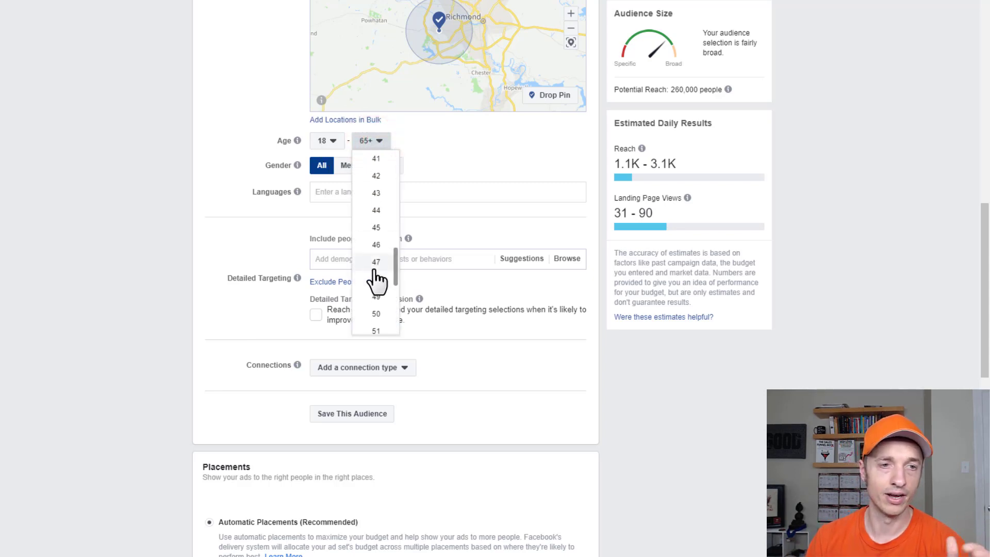
scroll(381, 216, "up", 3)
left_click(379, 203)
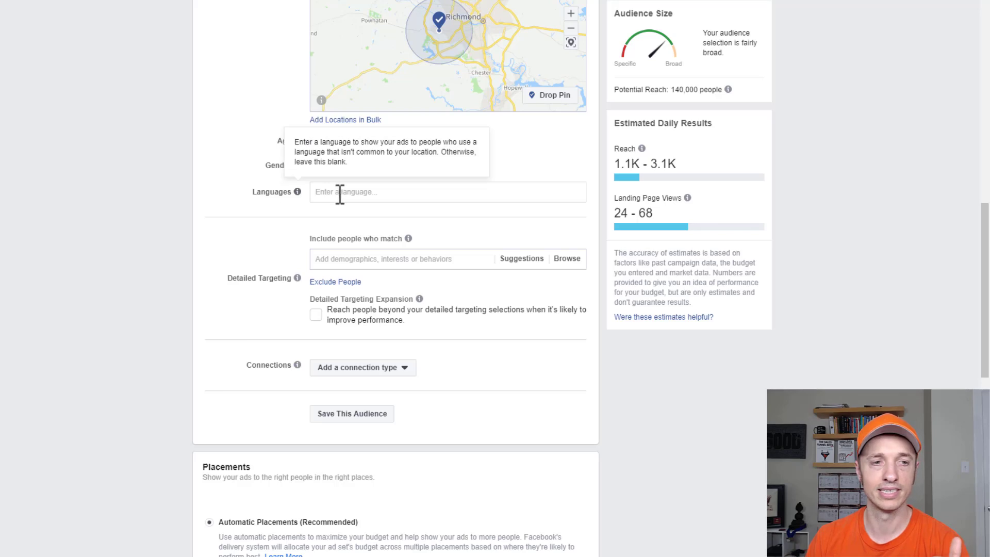
Review the audience's language and detailed targeting options alongside its location, age and gender settings
mouse_move(277, 192)
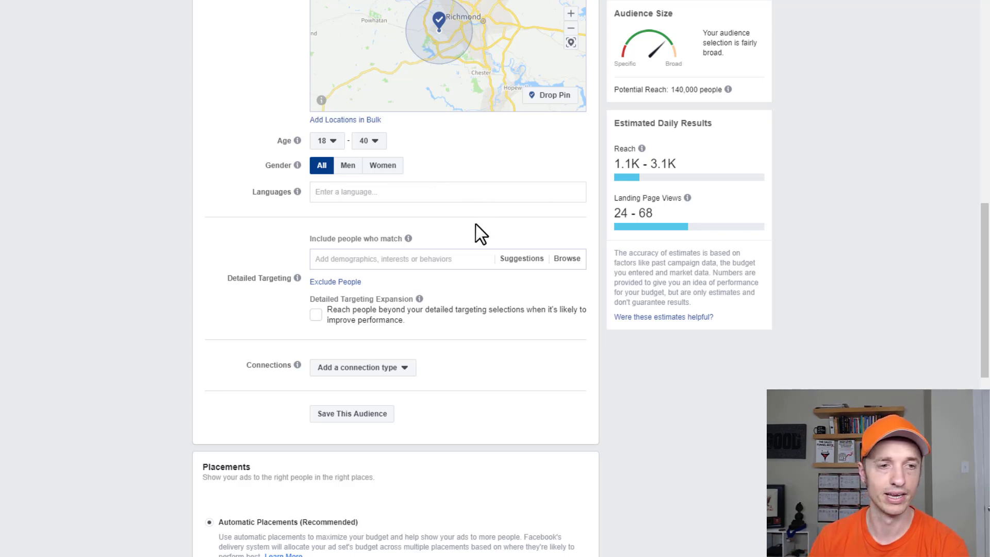
scroll(475, 224, "down", 1)
mouse_move(283, 214)
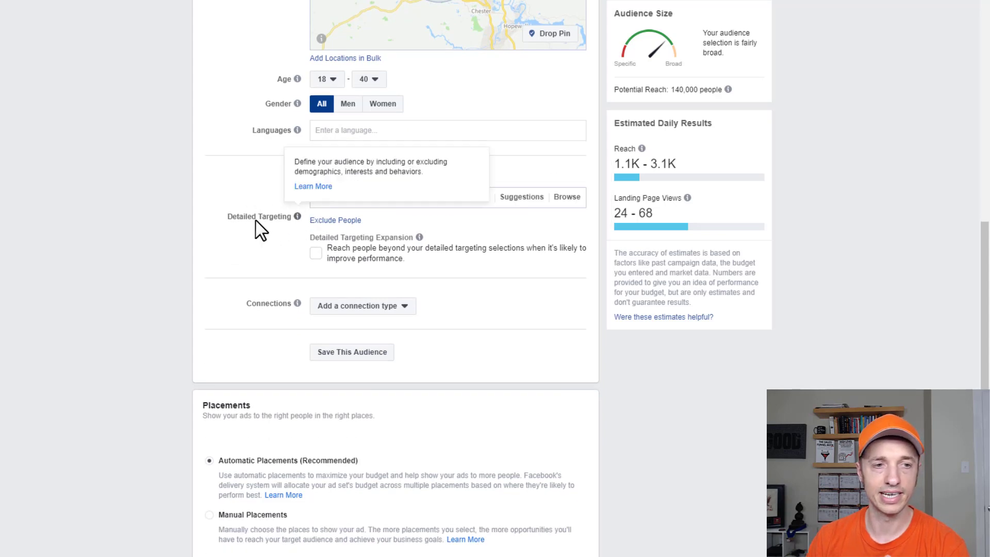
scroll(385, 235, "up", 2)
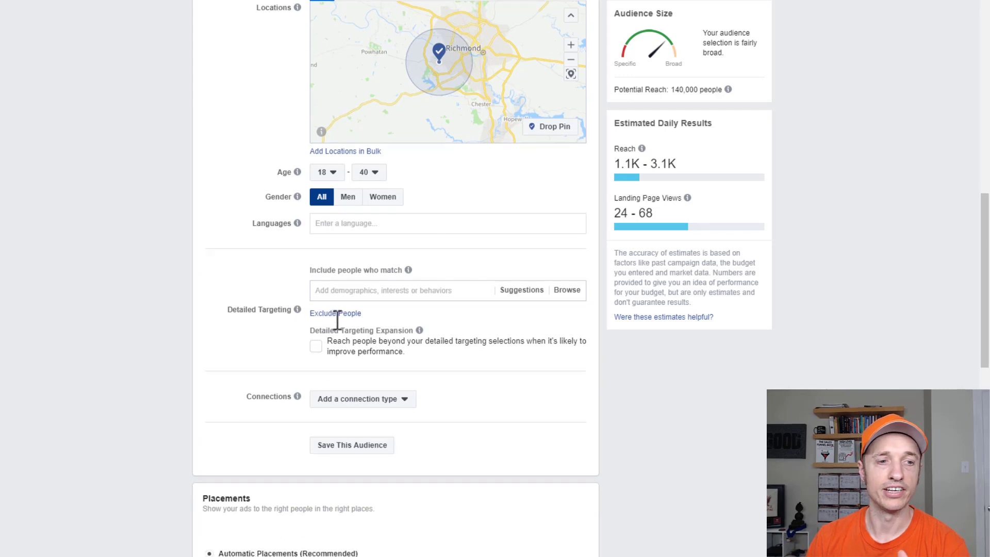
scroll(337, 320, "down", 1)
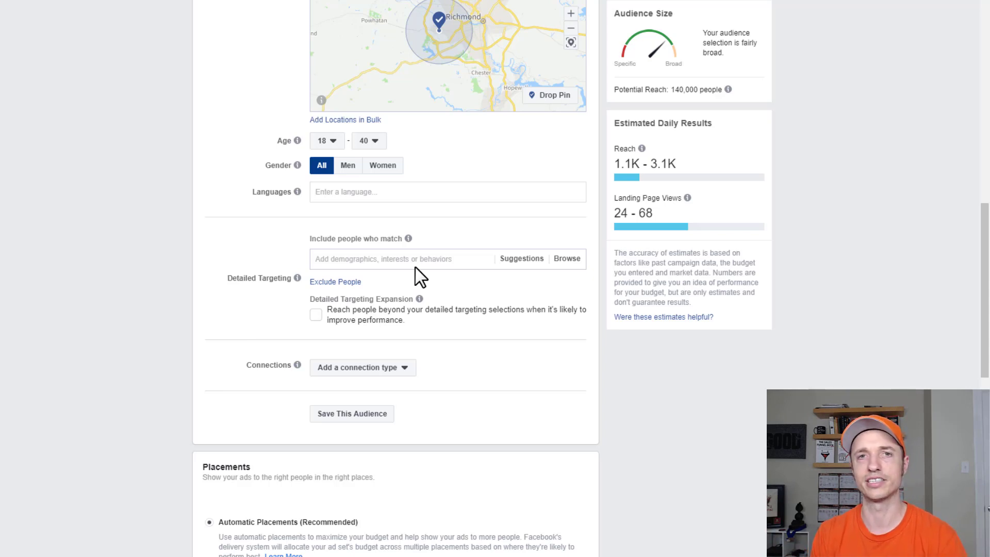
scroll(416, 267, "up", 3)
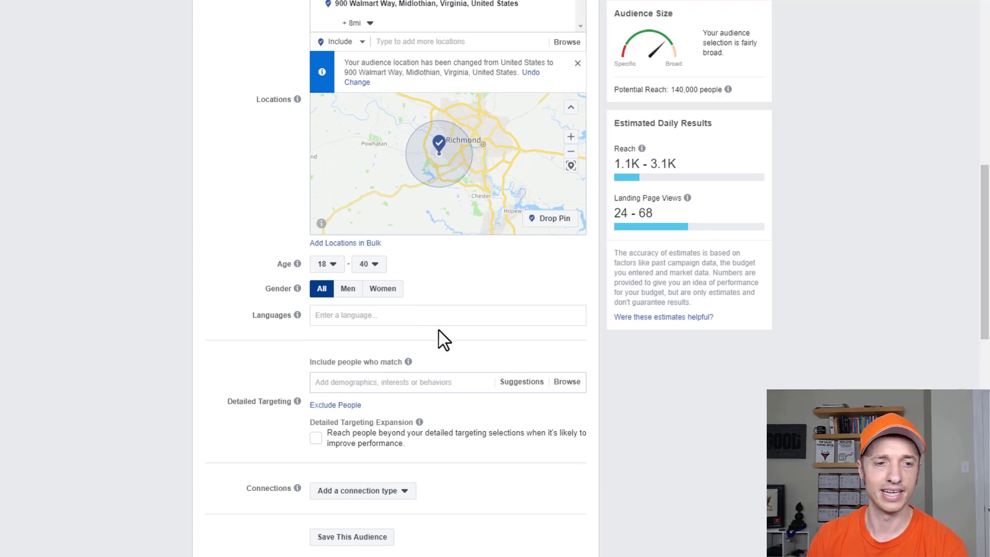
scroll(438, 330, "down", 3)
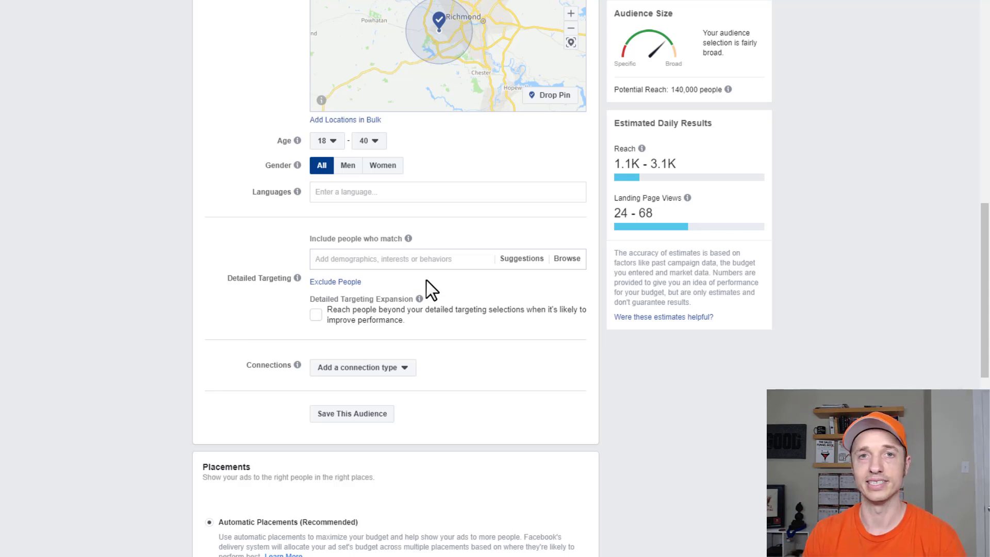
scroll(433, 297, "up", 1)
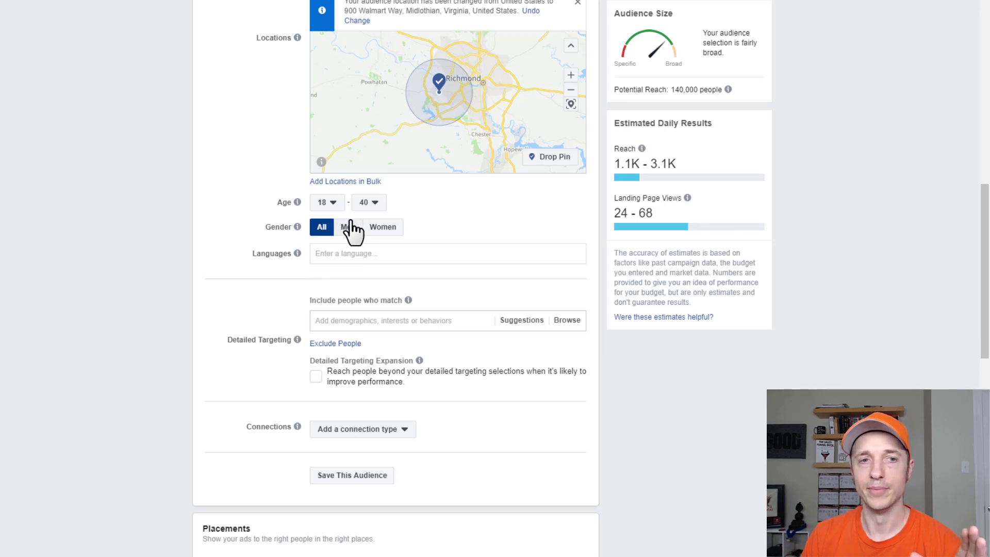
Remove the Walmart Way address from the audience locations and include the United States as the country instead
scroll(462, 304, "up", 4)
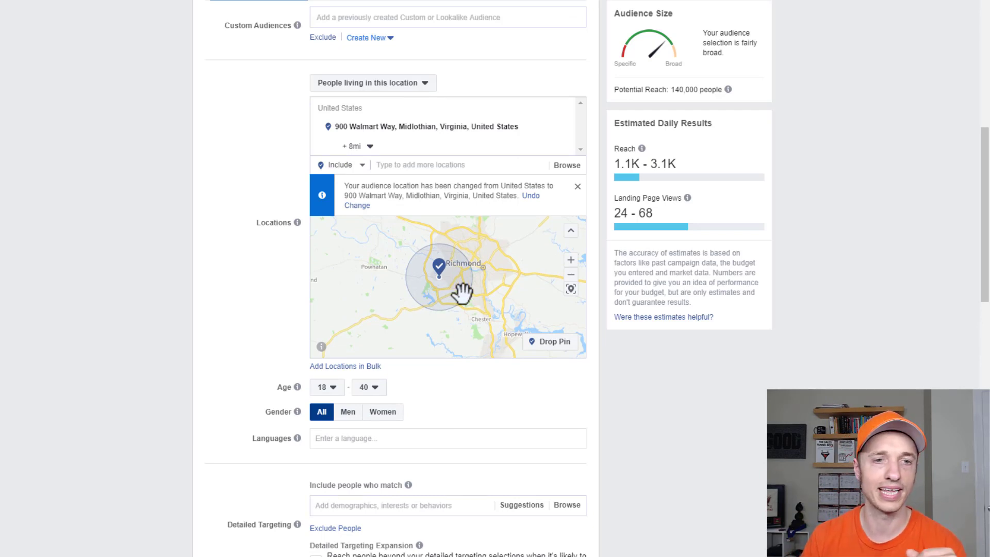
left_click(565, 126)
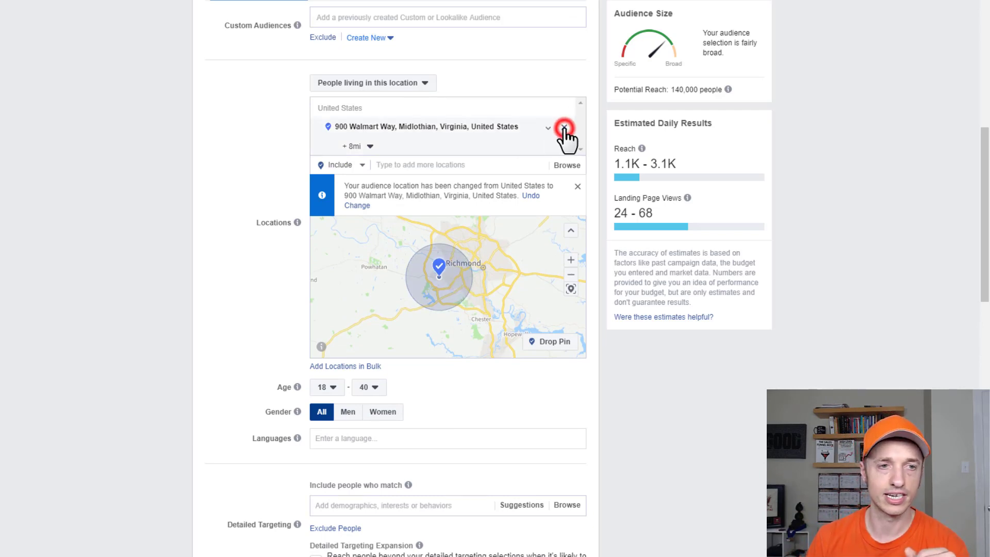
left_click(448, 148)
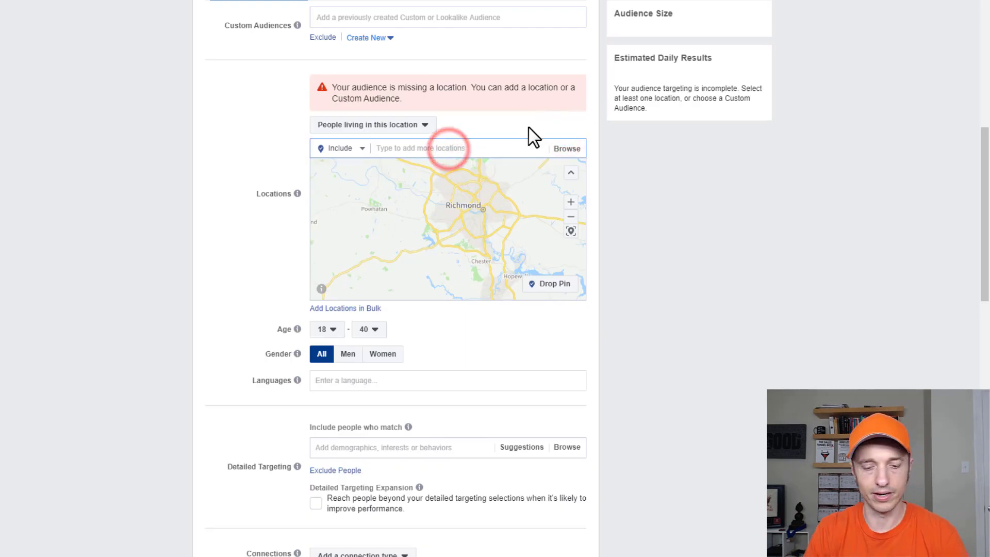
type("united states")
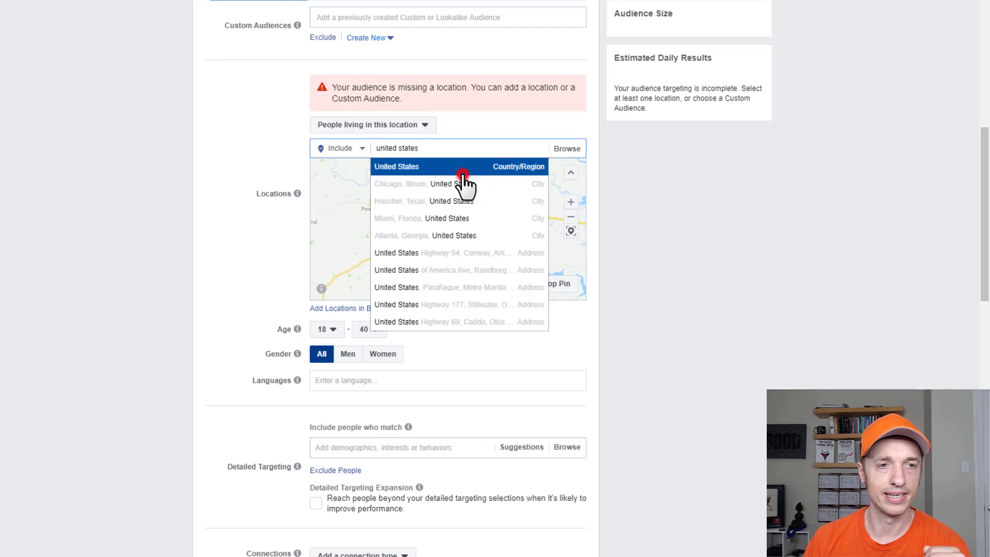
left_click(464, 178)
scroll(435, 206, "down", 3)
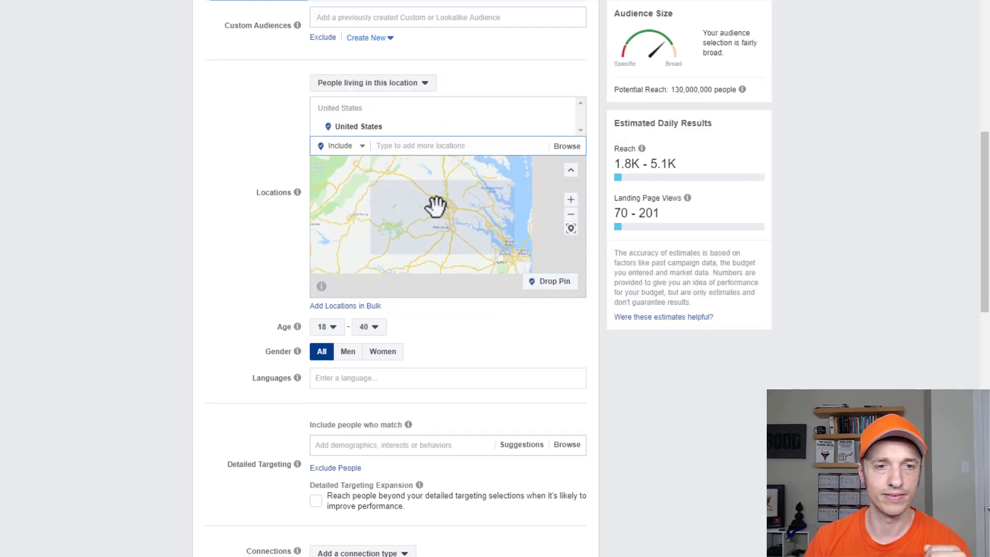
scroll(436, 206, "down", 2)
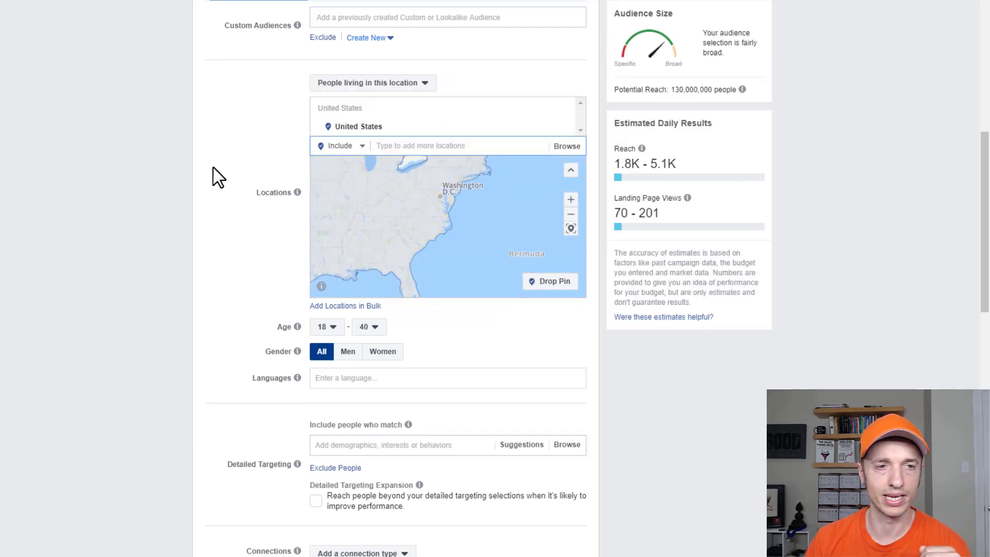
scroll(347, 199, "down", 4)
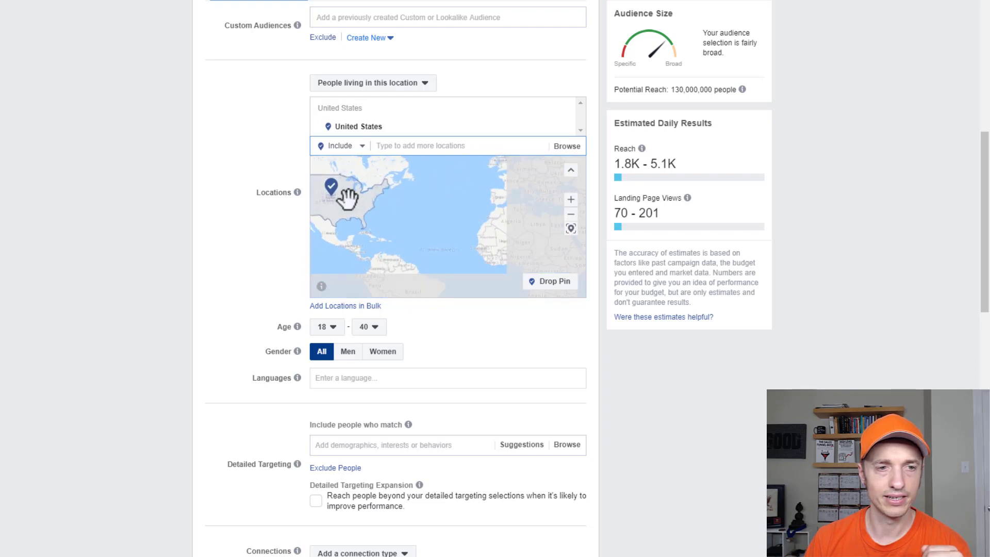
left_click(358, 203)
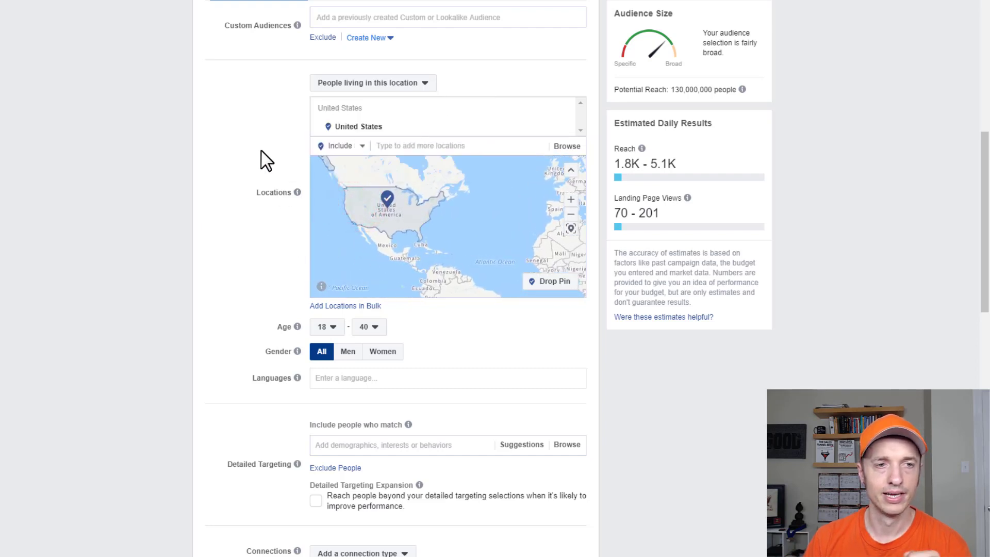
Review the options for who counts as being in the location and keep "People living in this location"
left_click(386, 84)
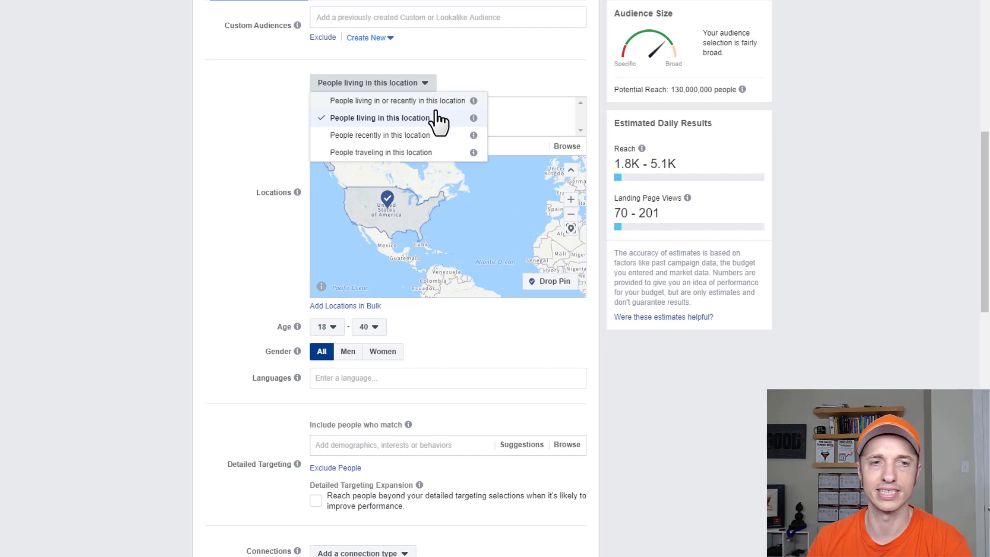
left_click(388, 119)
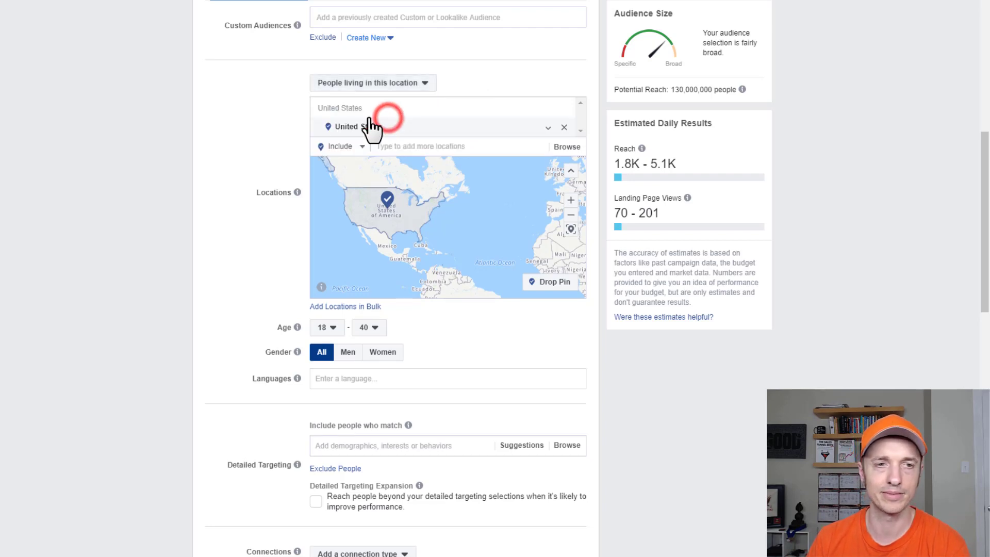
left_click(412, 86)
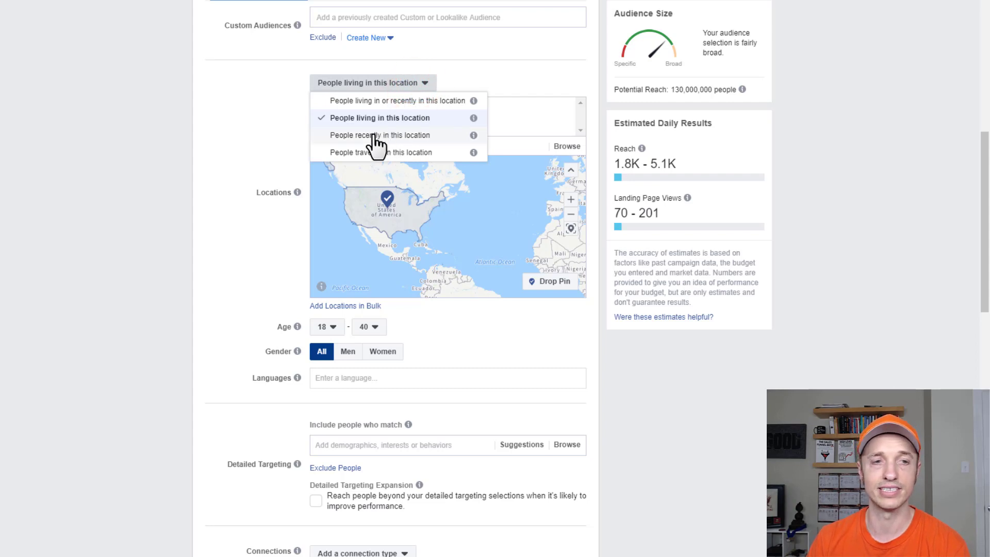
left_click(381, 118)
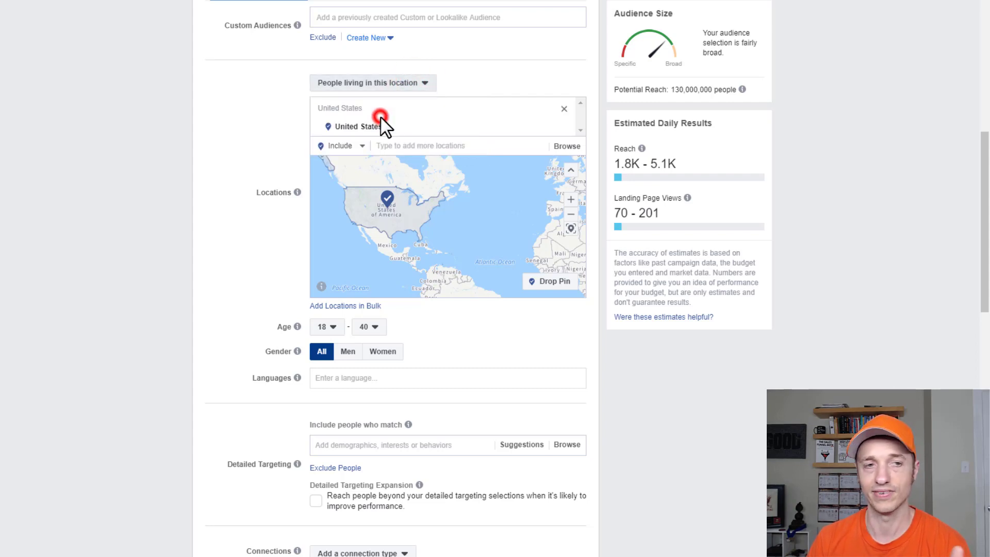
Exclude the state of California, United States, from the audience locations
left_click(359, 147)
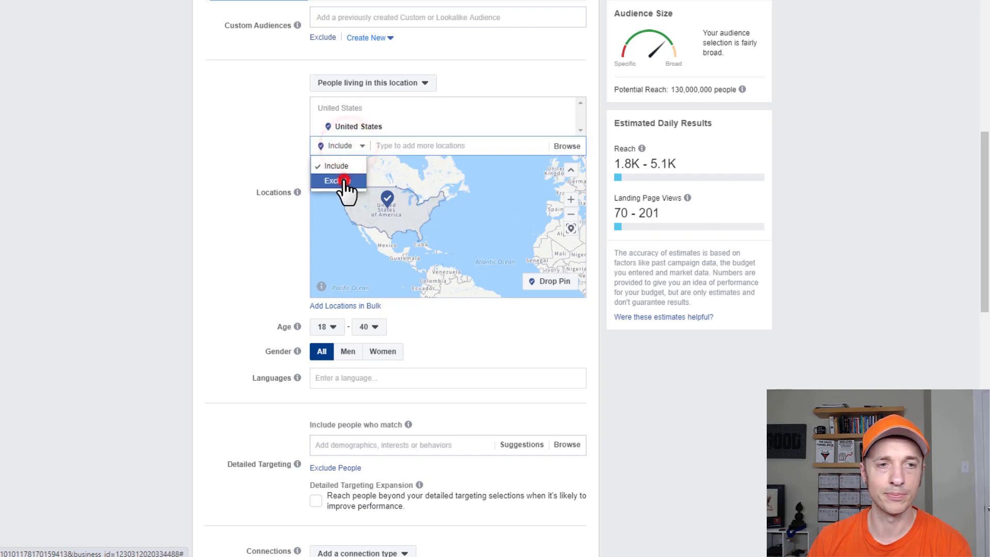
left_click(340, 180)
left_click(422, 148)
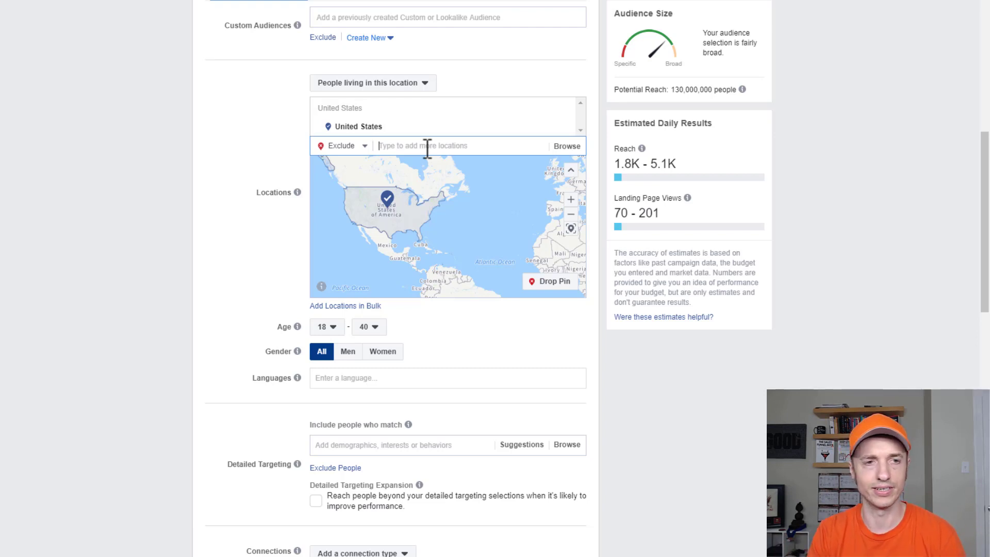
type("ca")
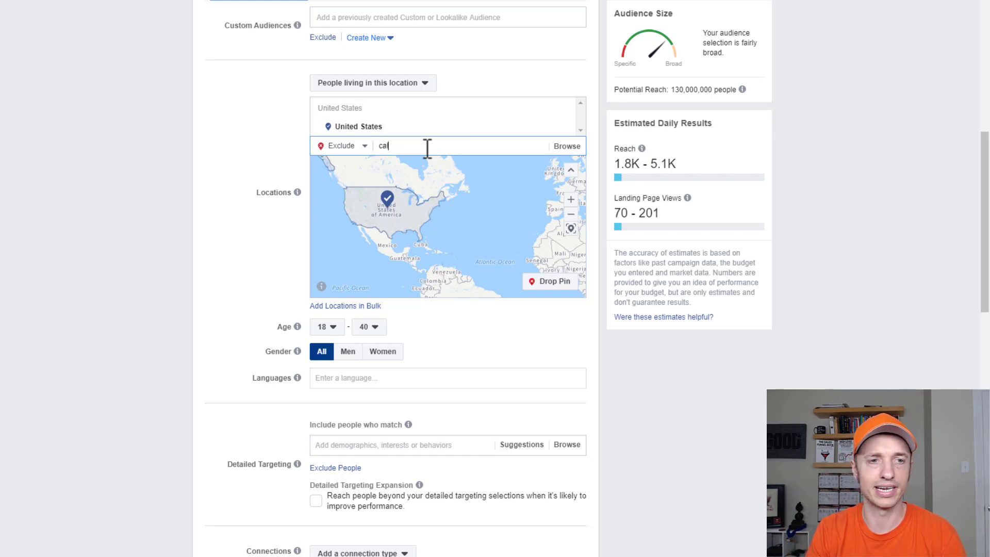
type("lifornia")
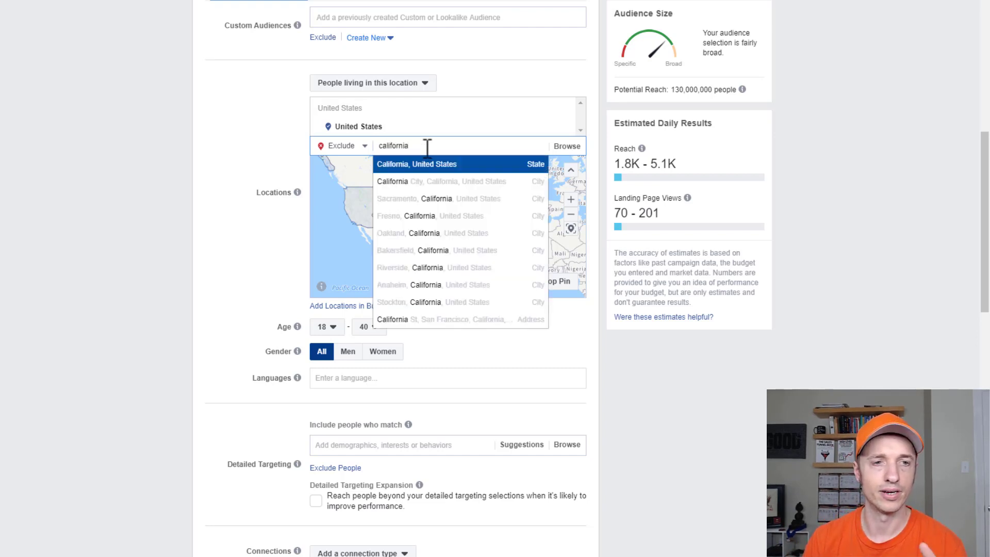
left_click(432, 164)
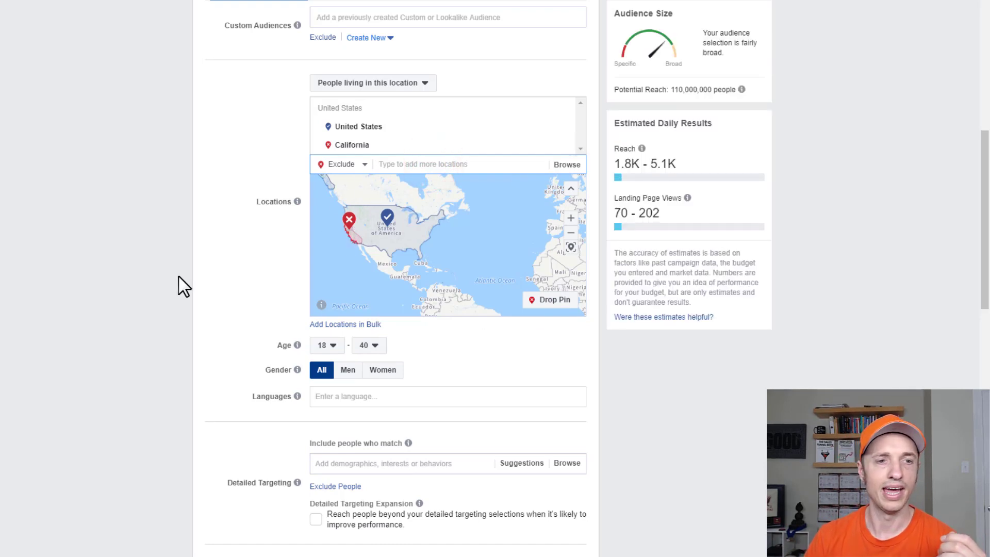
Examine the audience size gauge and the potential reach figure for the current location targeting
mouse_move(741, 89)
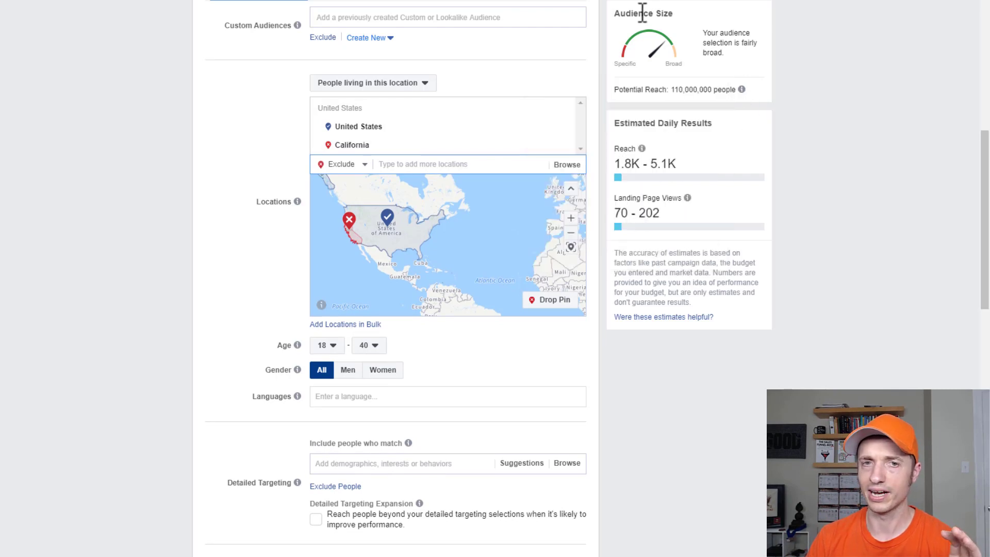
left_click_drag(621, 14, 721, 12)
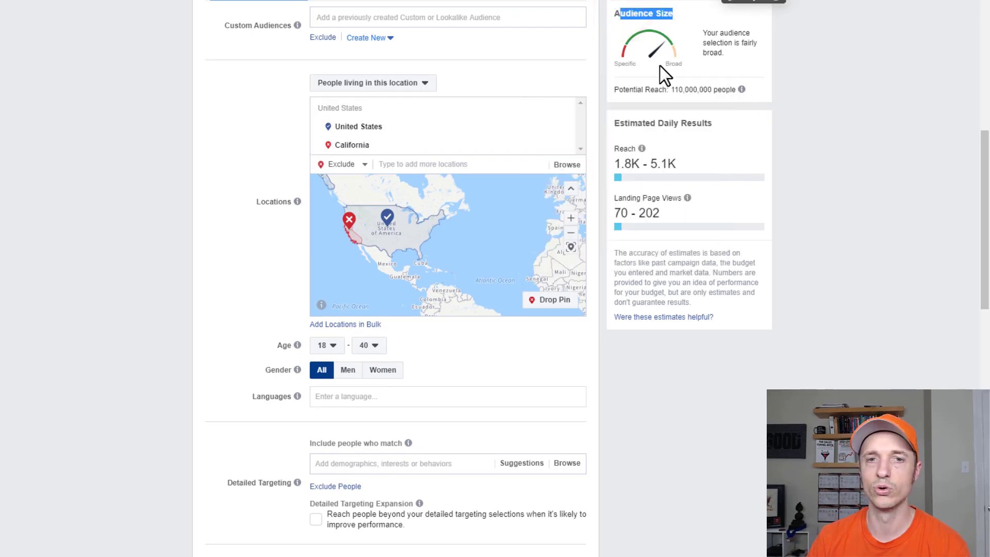
left_click_drag(671, 89, 738, 91)
left_click(850, 140)
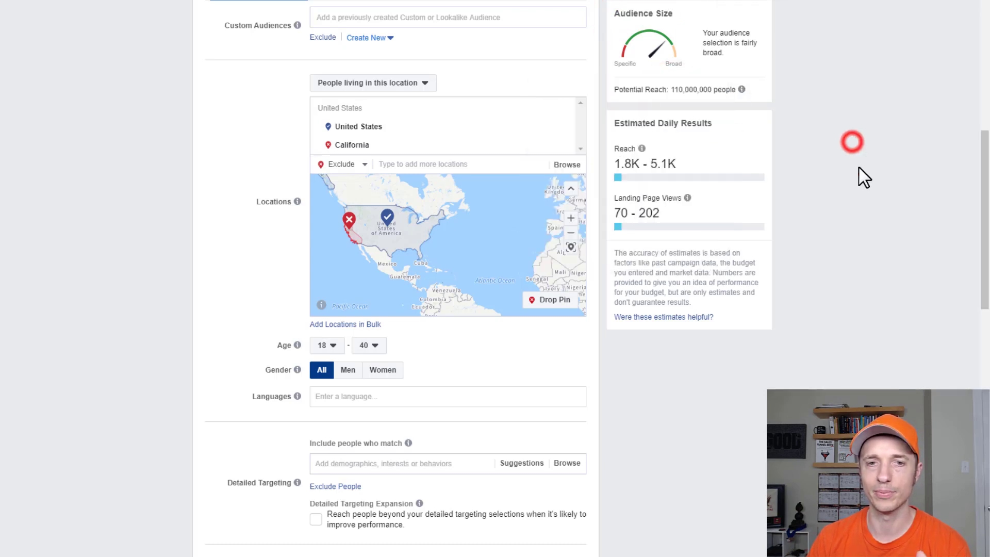
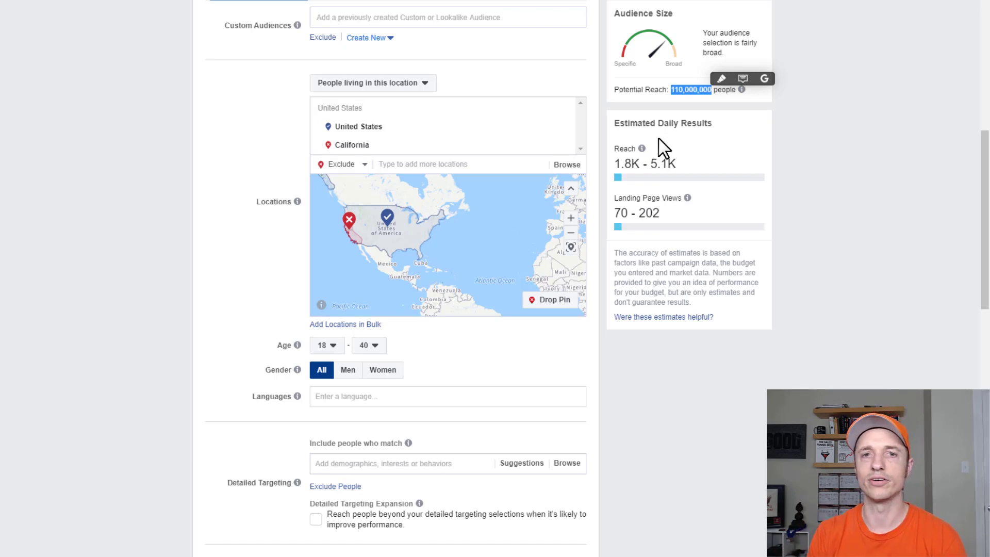
left_click_drag(671, 89, 716, 94)
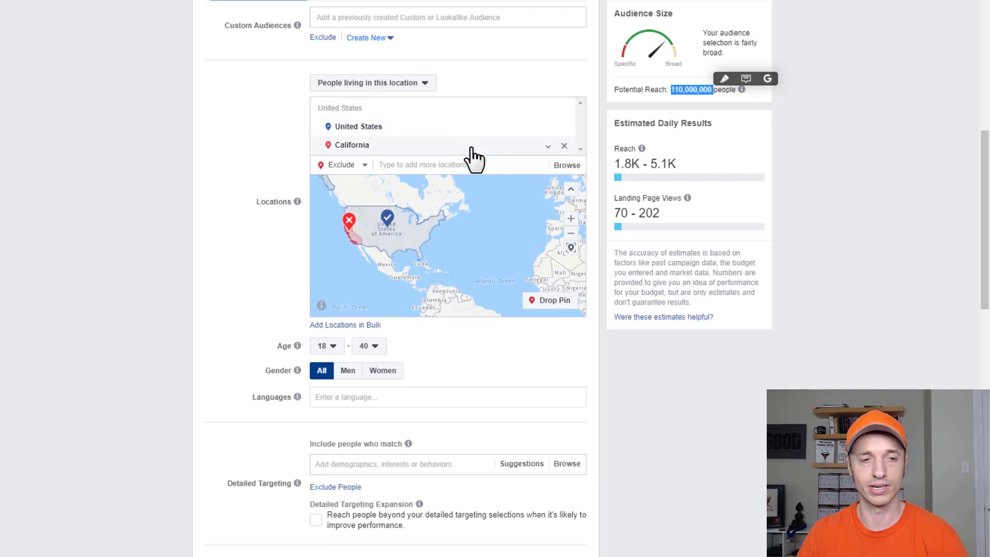
Set the audience's minimum age to 24
scroll(448, 166, "down", 3)
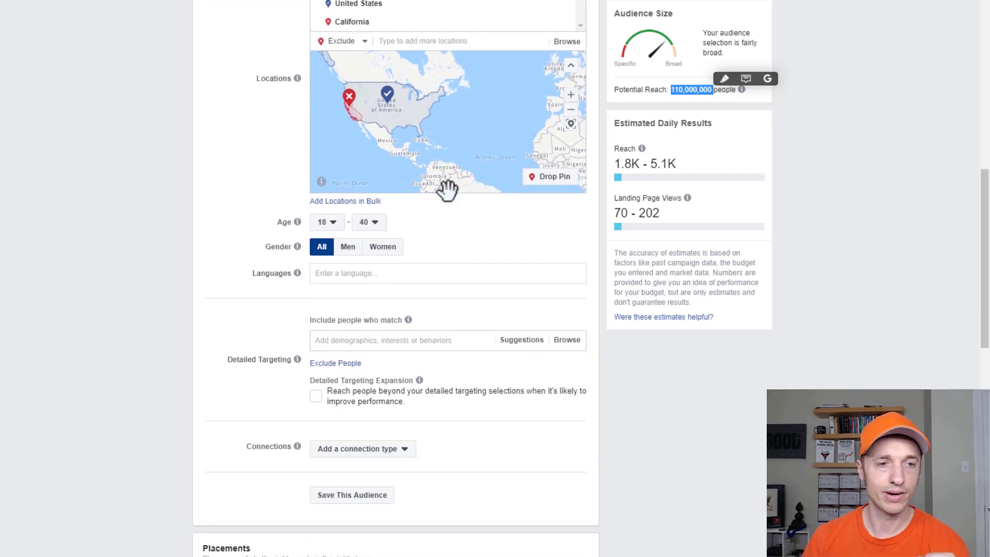
mouse_move(262, 154)
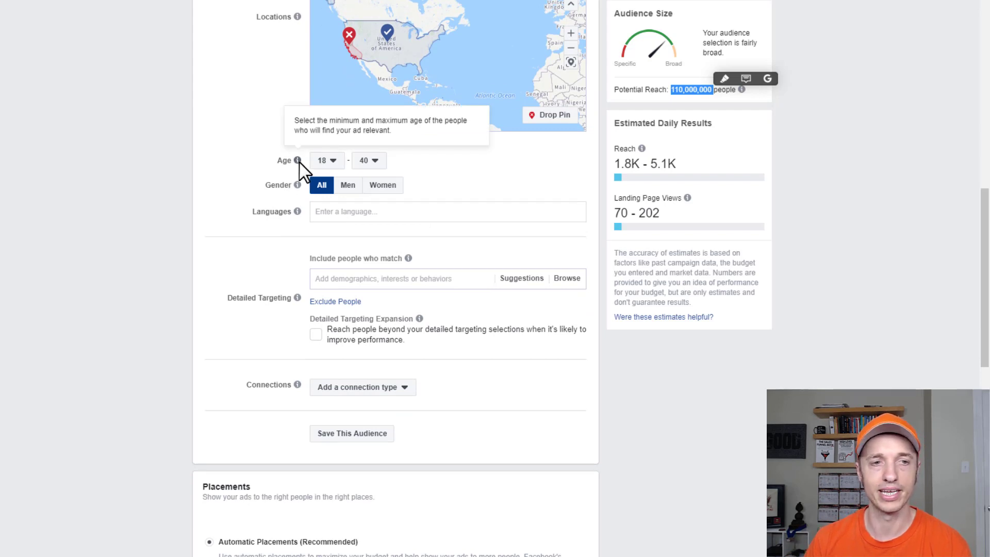
left_click(670, 92)
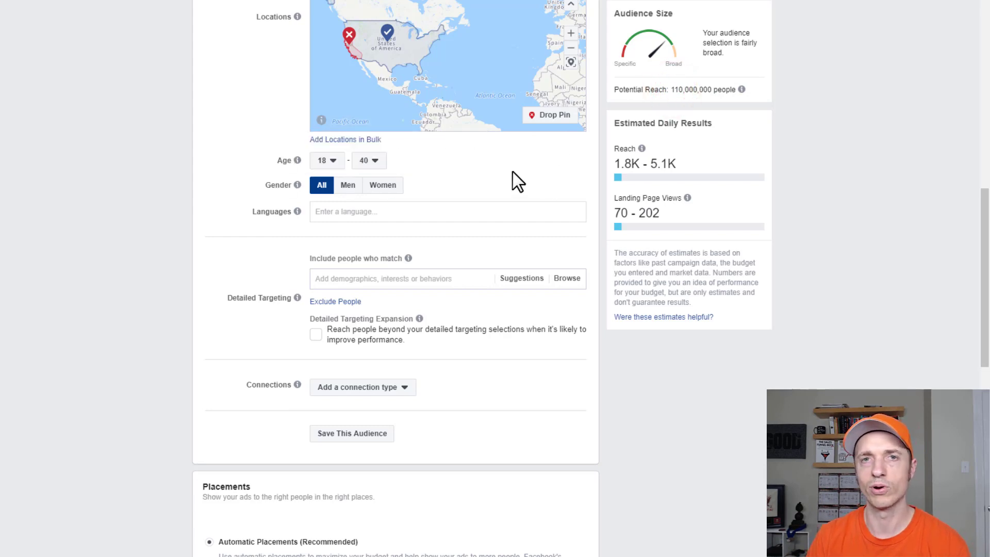
left_click(320, 160)
scroll(339, 289, "down", 2)
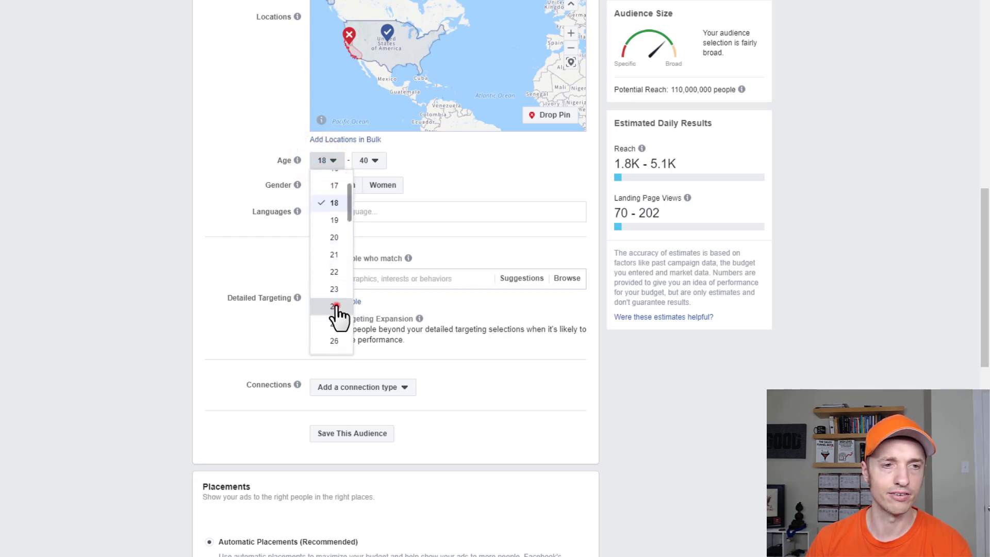
left_click(336, 304)
left_click(511, 166)
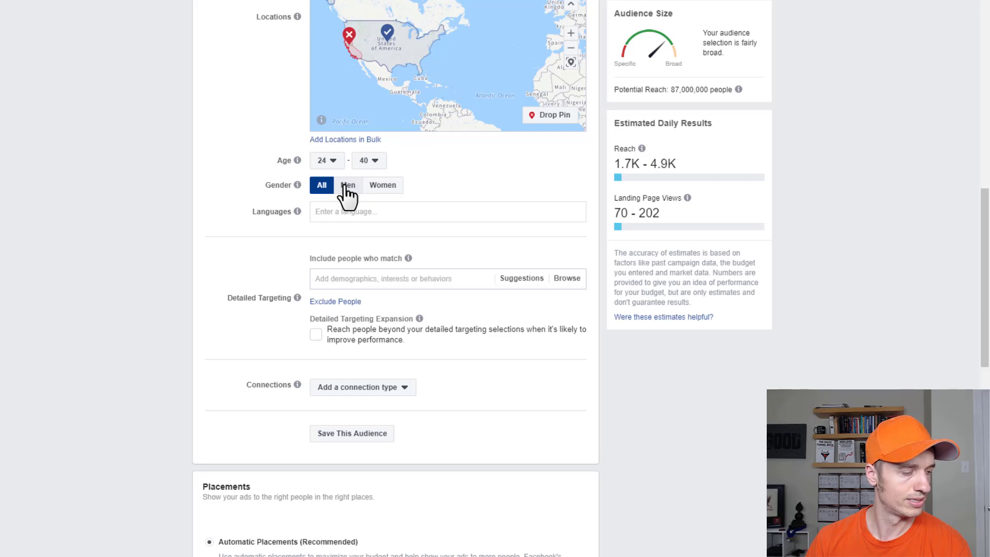
Add English (All) as the audience's language
left_click(379, 212)
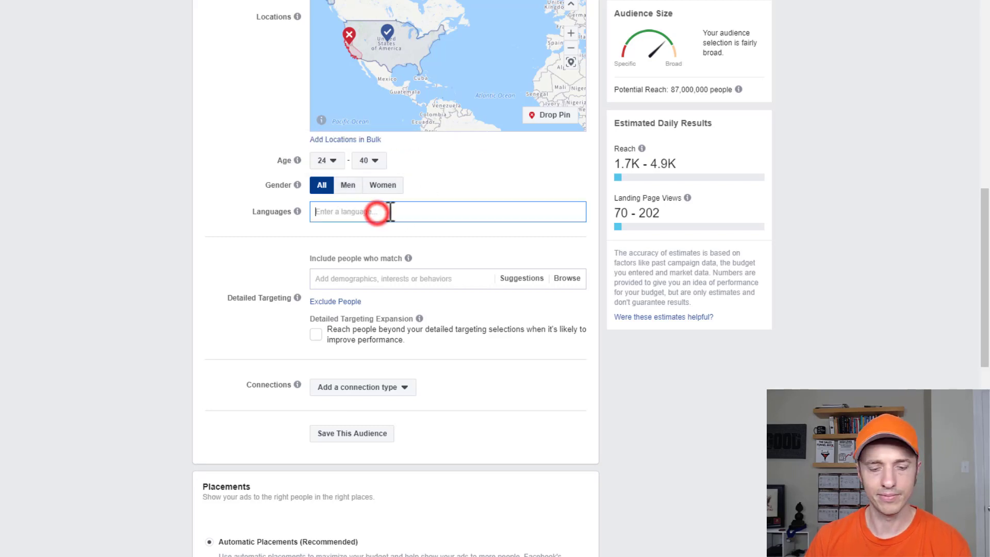
type("en")
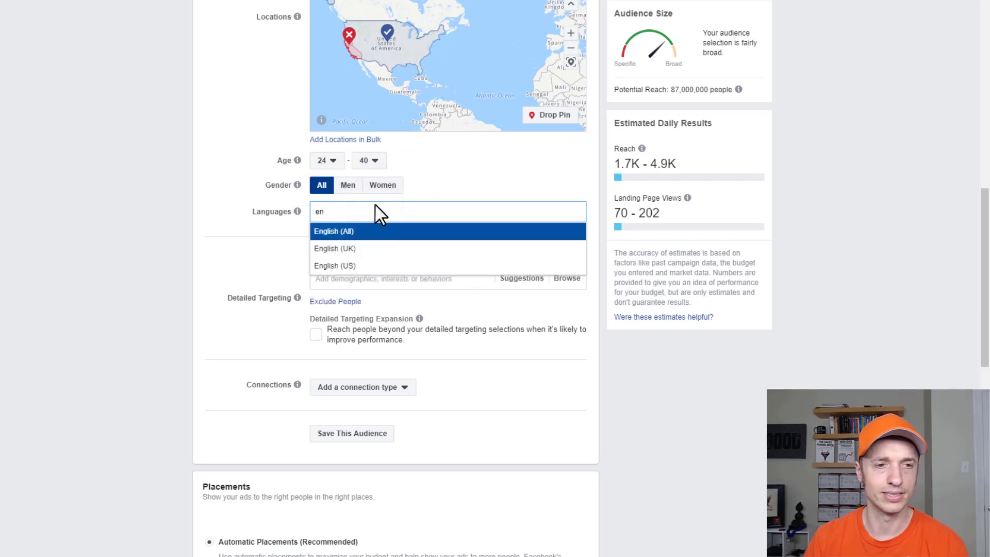
left_click(354, 236)
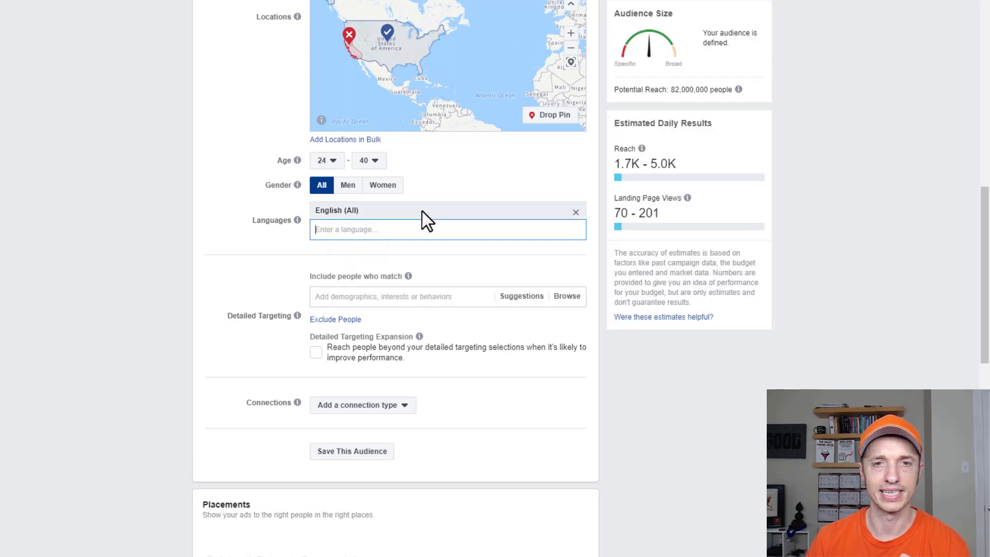
Check the potential reach figure with the current location, age and language targeting
scroll(438, 208, "down", 4)
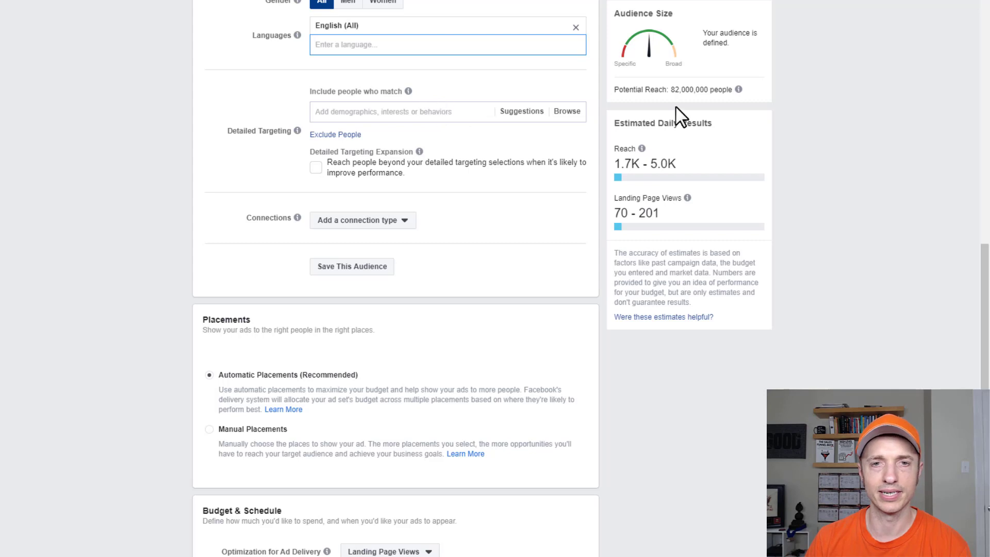
left_click_drag(671, 90, 710, 92)
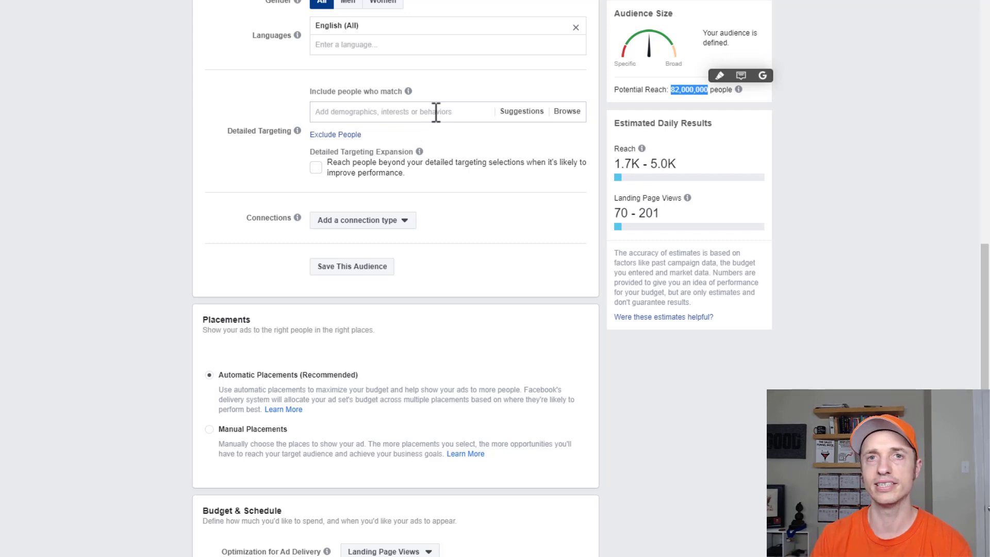
left_click(831, 180)
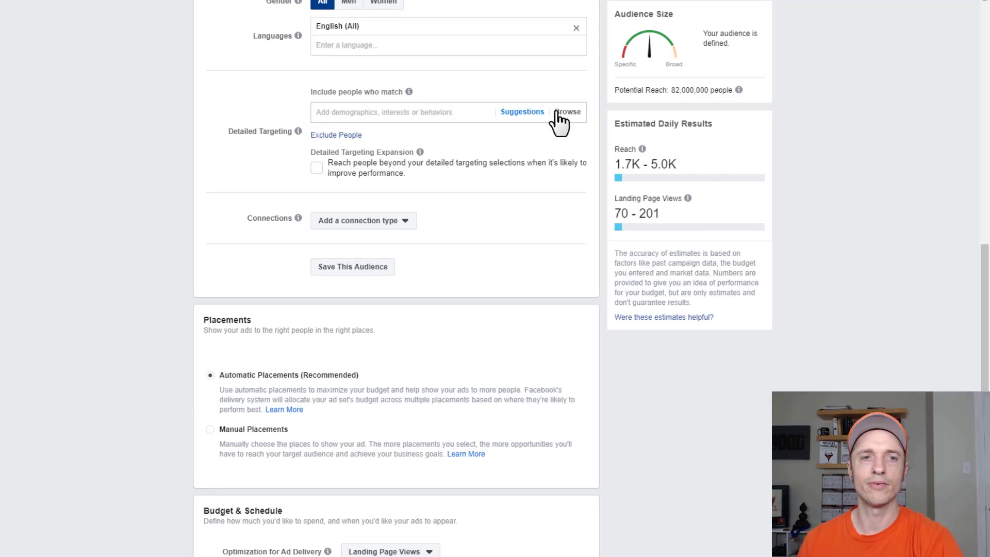
Include people whose education level is College grad, from the Demographics > Education > Education Level category of detailed targeting
left_click(387, 112)
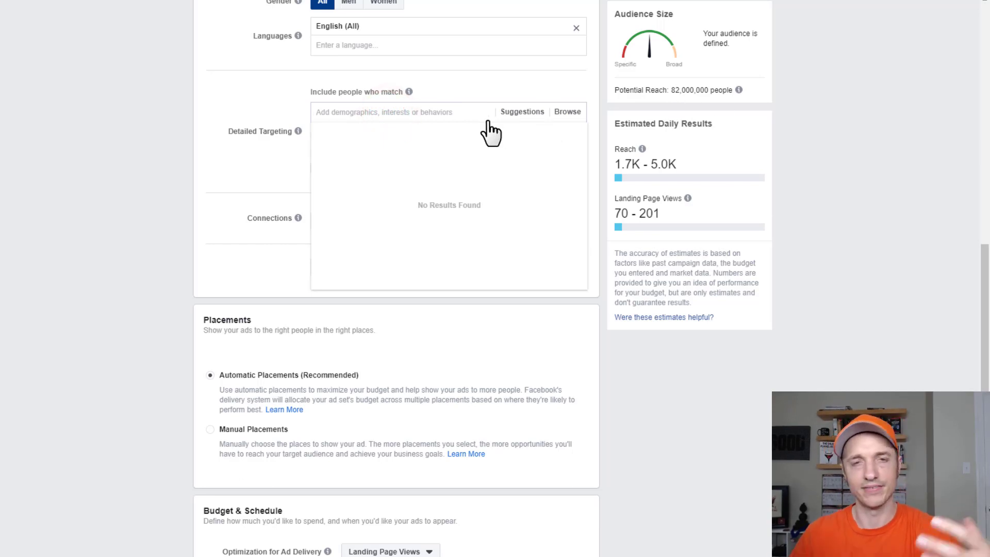
left_click(355, 112)
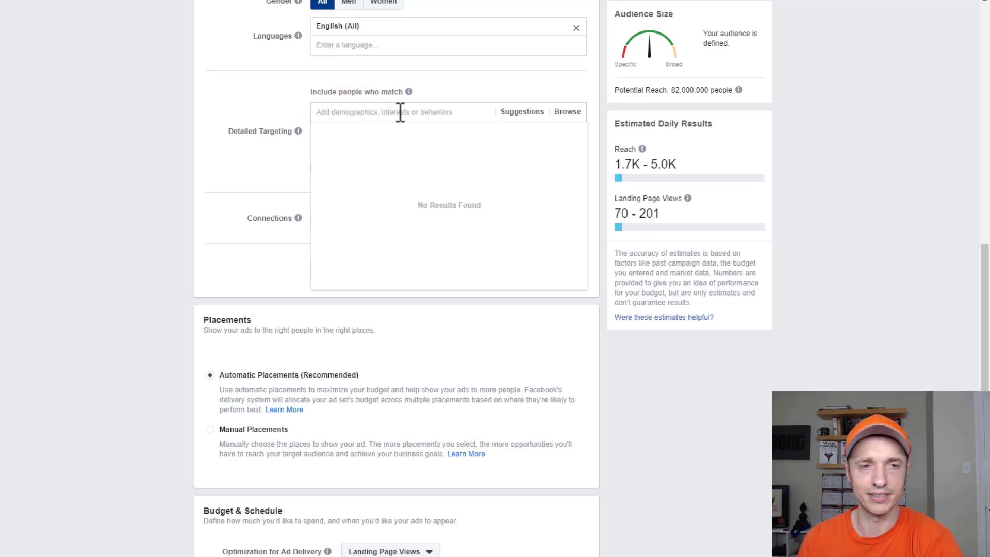
left_click(569, 113)
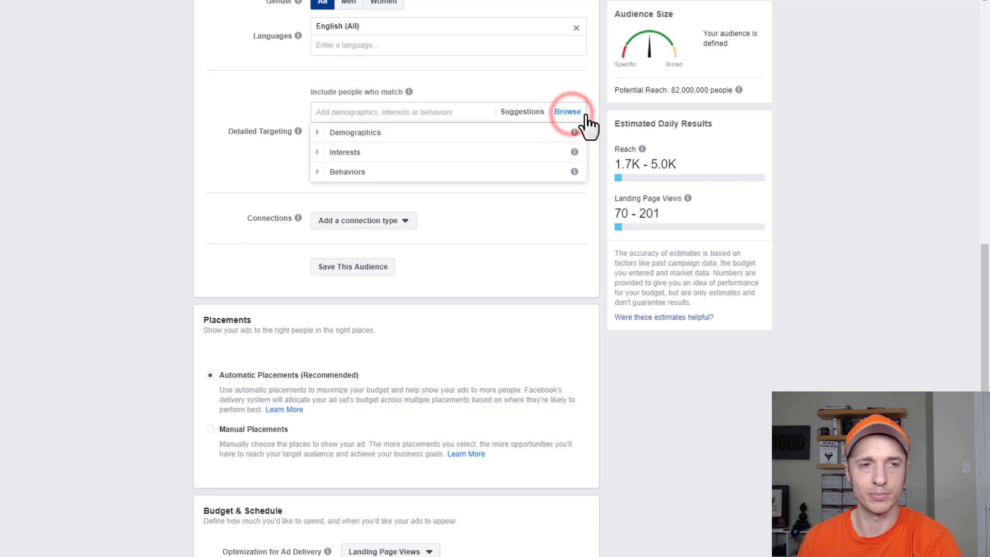
left_click(317, 133)
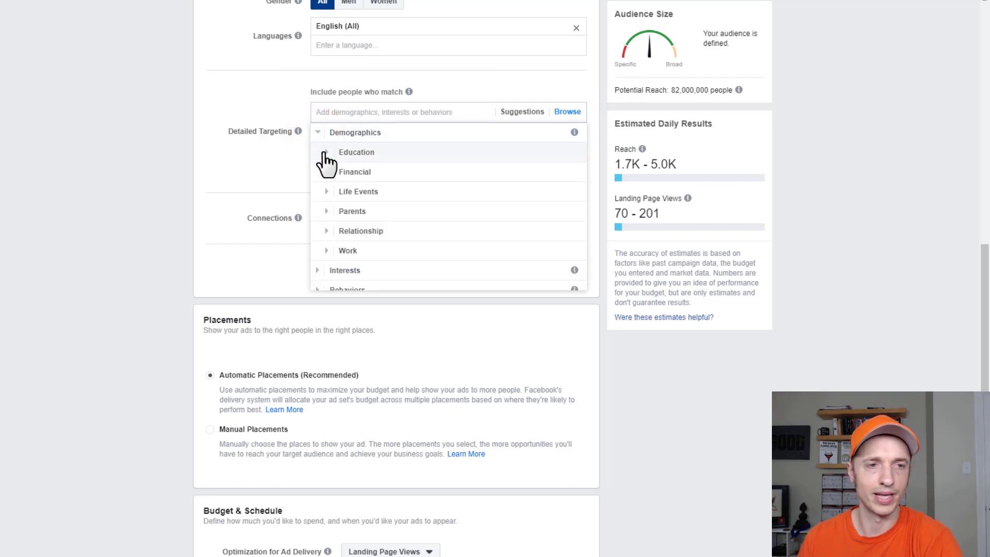
left_click(325, 152)
left_click(330, 154)
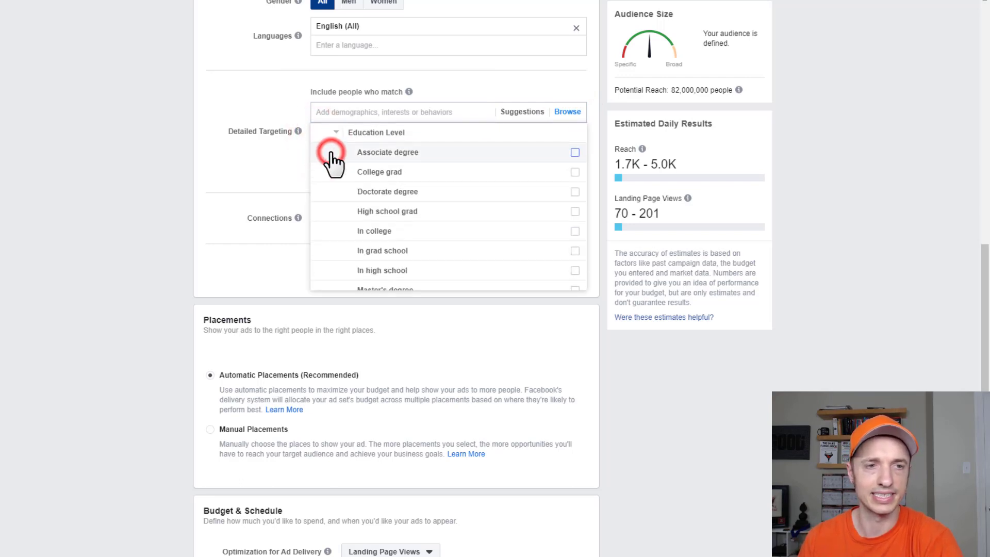
mouse_move(432, 165)
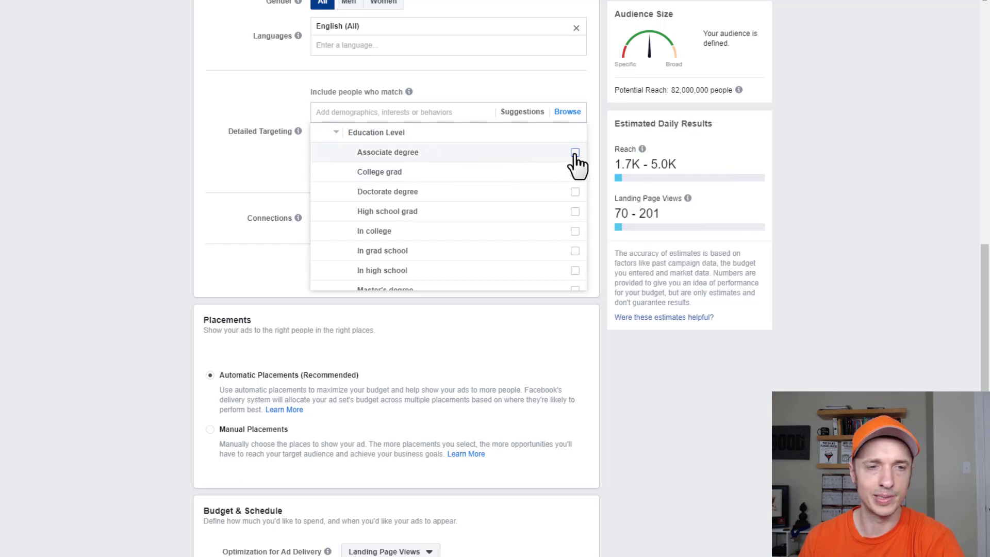
left_click(575, 173)
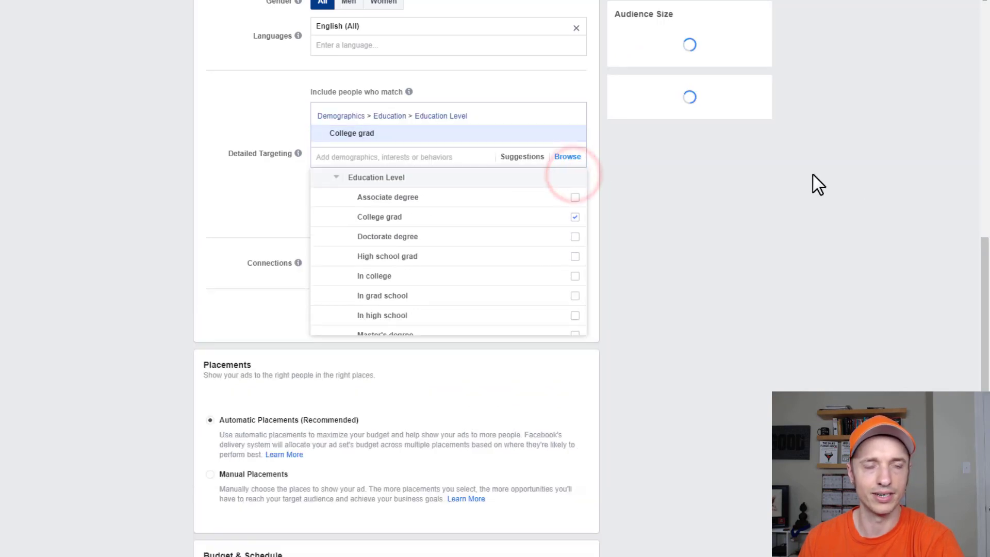
Add Parents (All) from Demographics > Parents > All Parents to the same included group as College grad
scroll(426, 229, "down", 5)
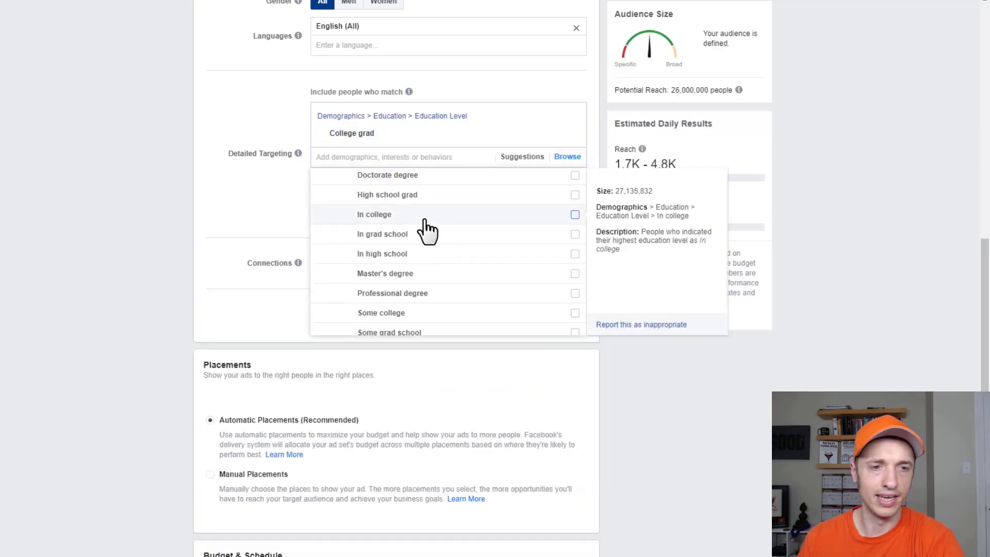
scroll(327, 302, "down", 3)
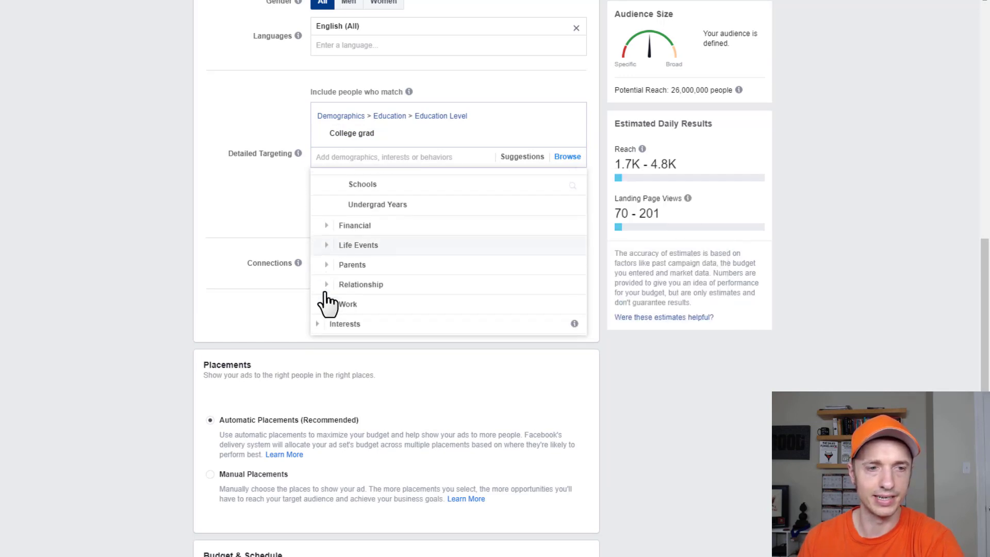
left_click(326, 247)
left_click(326, 247)
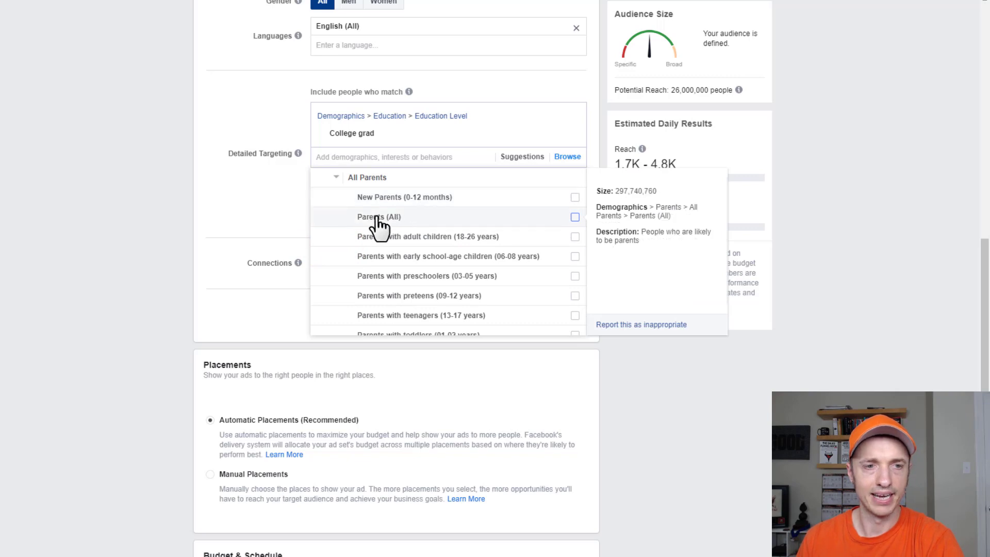
left_click(576, 217)
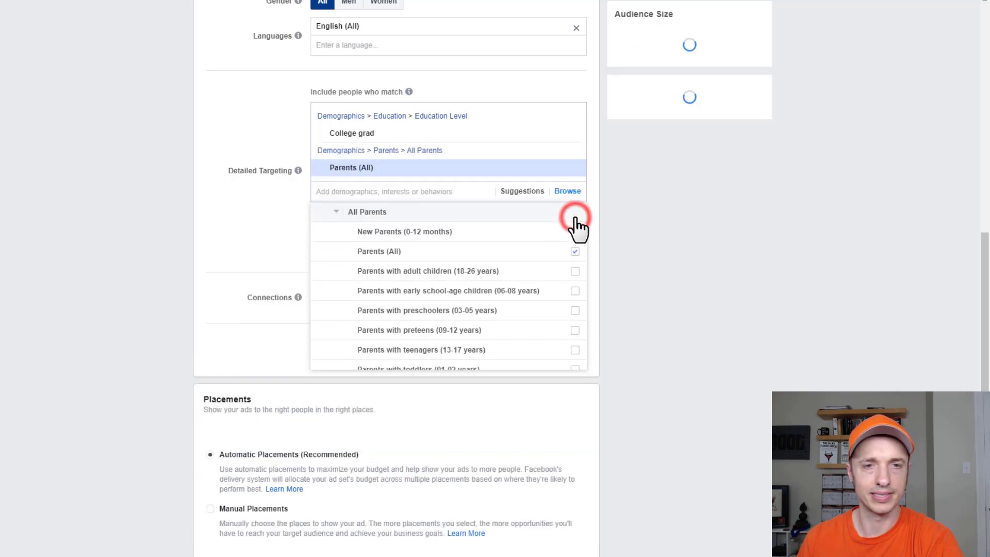
scroll(435, 305, "down", 2)
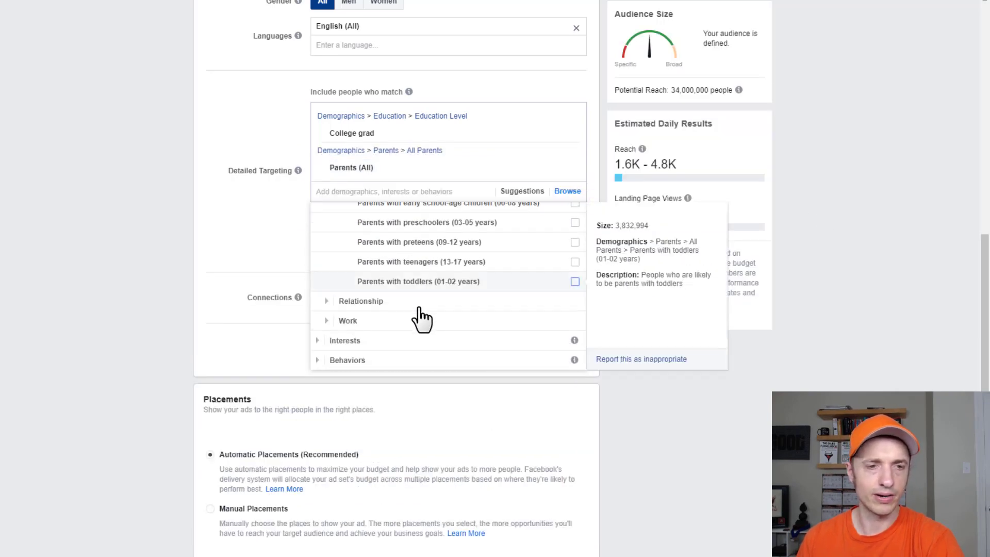
left_click(400, 191)
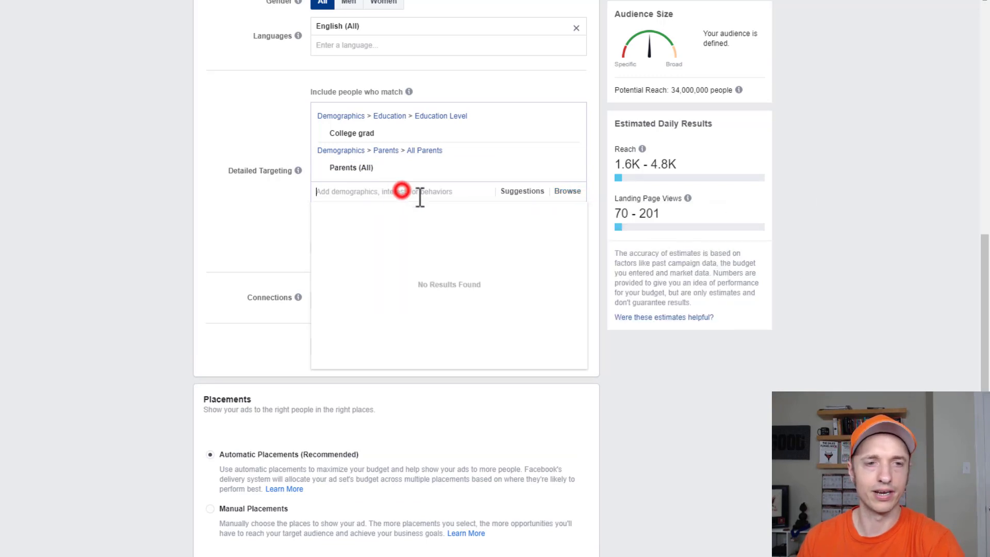
left_click(888, 322)
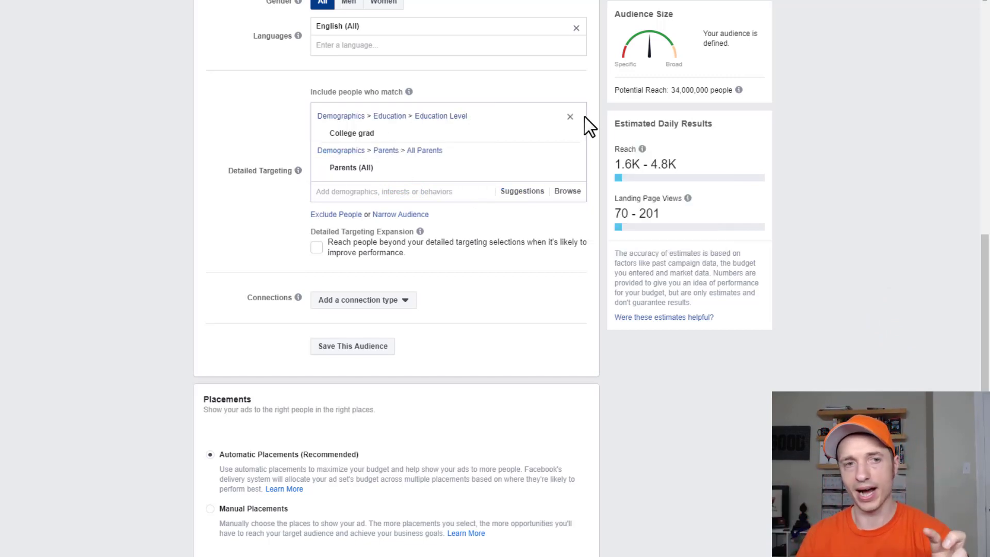
Review the College grad and Parents (All) inclusions and the potential reach of the combined audience
mouse_move(348, 135)
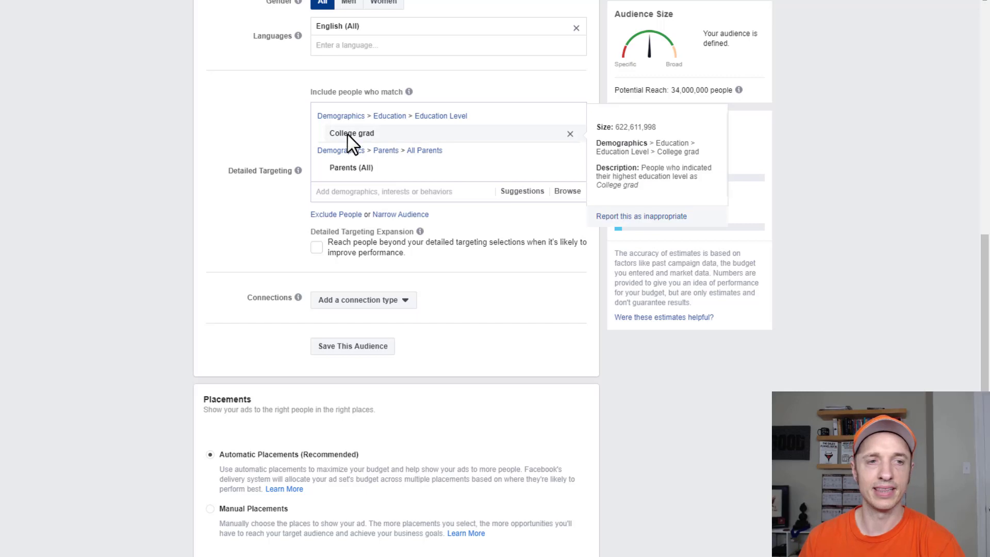
mouse_move(340, 175)
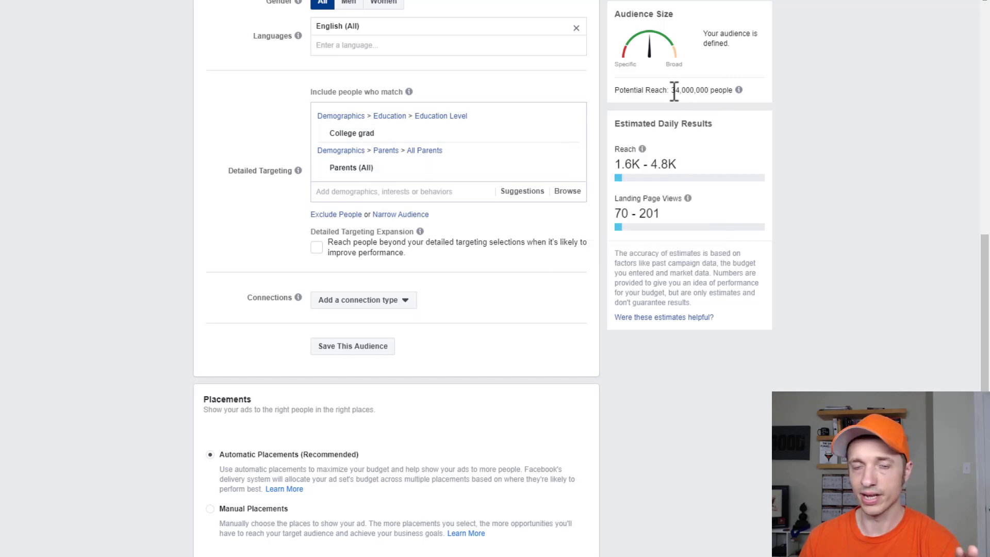
left_click_drag(671, 91, 690, 91)
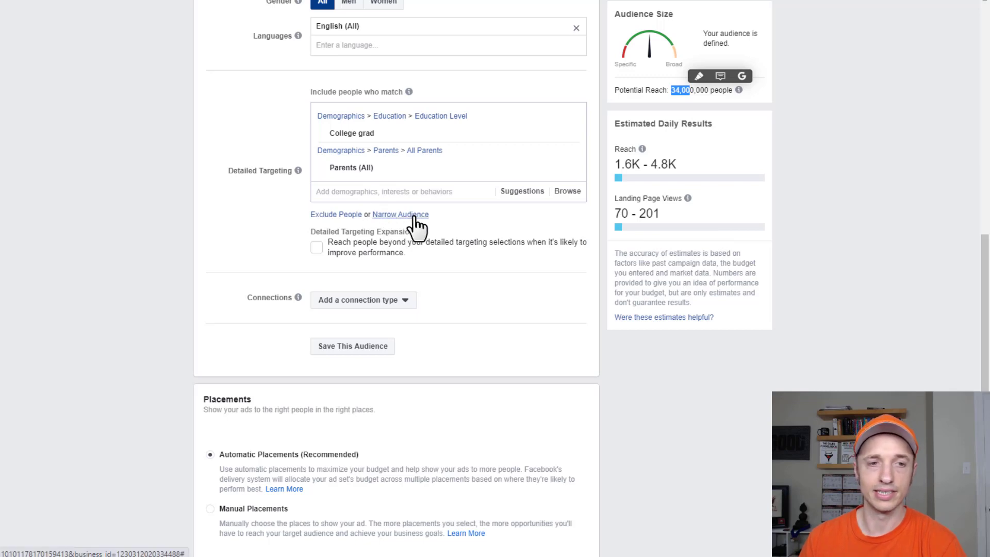
Remove Parents (All) from the included people and add a narrowing "and must also match" group
left_click(570, 168)
left_click(396, 182)
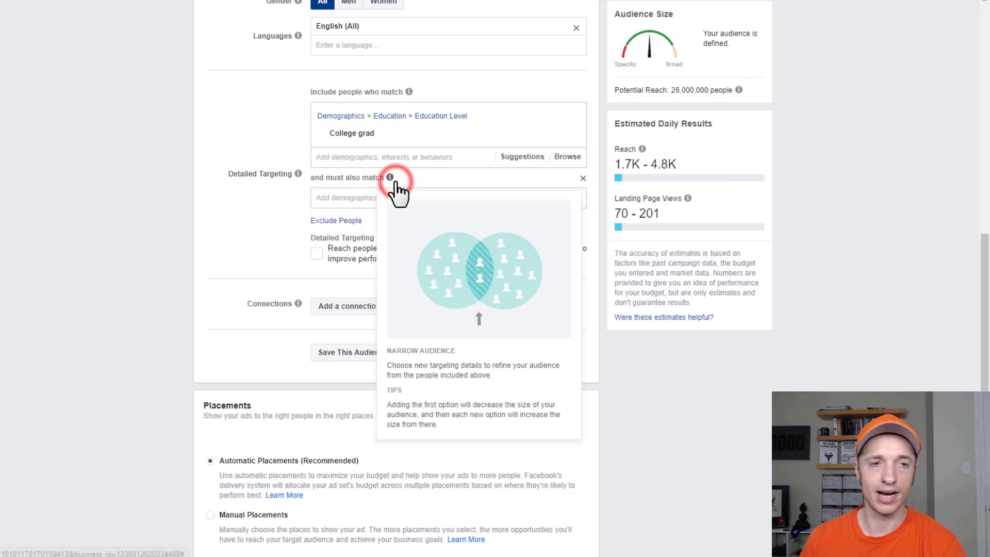
left_click(243, 215)
left_click_drag(310, 178, 336, 178)
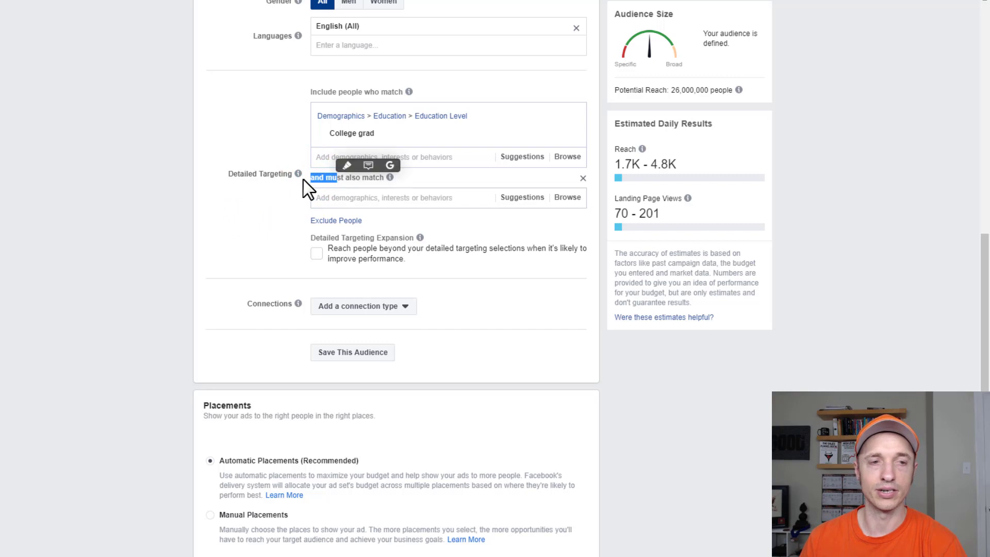
Search the narrowing group for "parent" and add the Parents (All) demographic as a required match
left_click(354, 196)
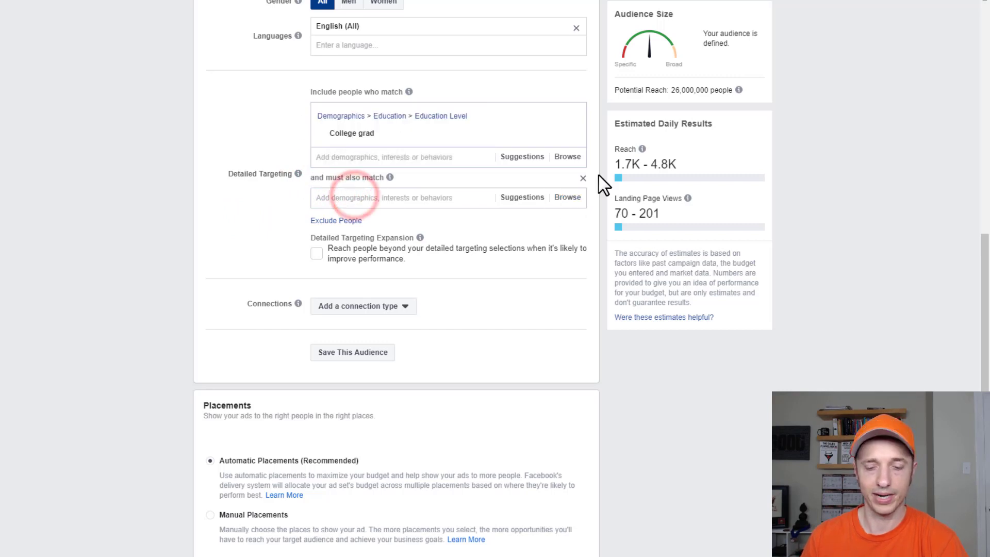
type("parent")
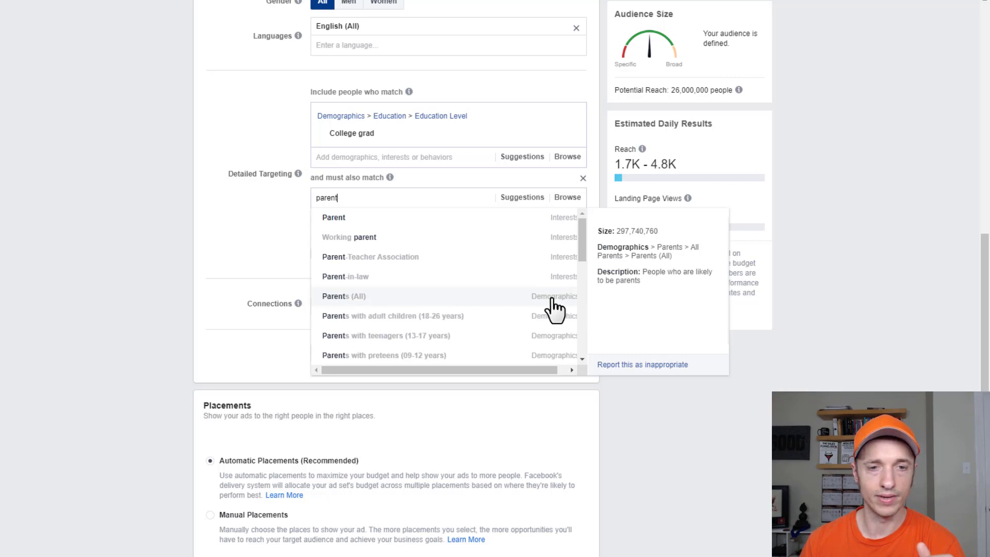
left_click(382, 298)
left_click(232, 271)
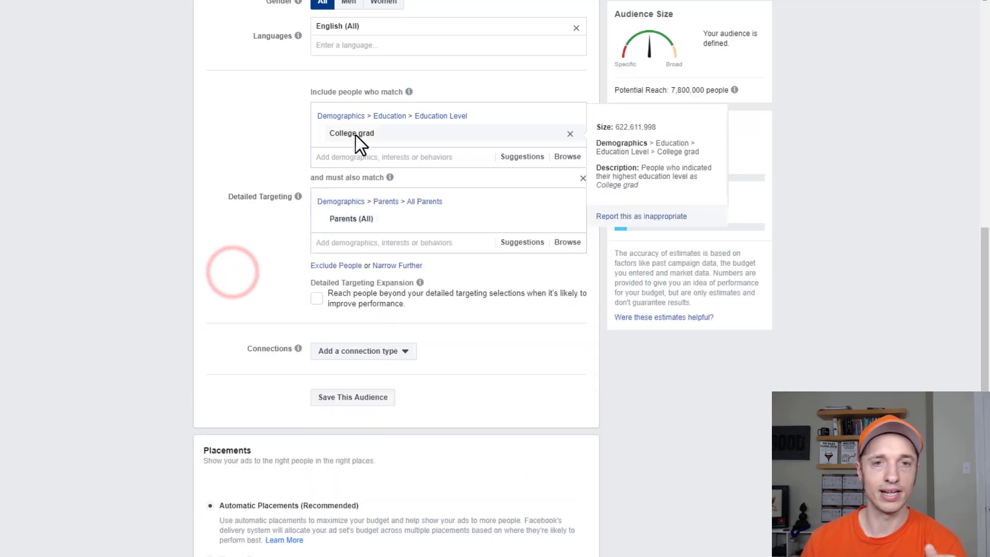
Examine the potential reach of the audience that must match both College grad and Parents (All)
mouse_move(369, 224)
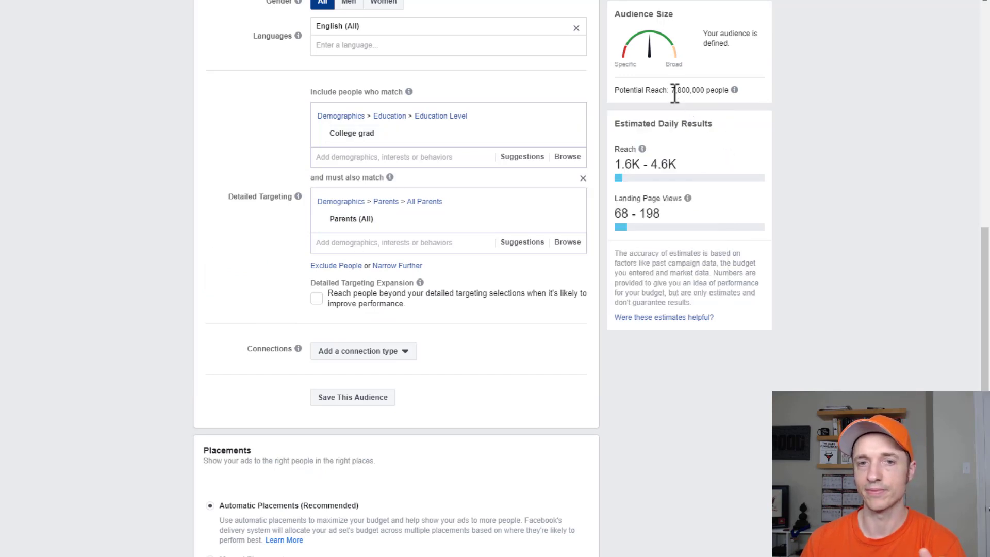
left_click_drag(672, 93, 690, 96)
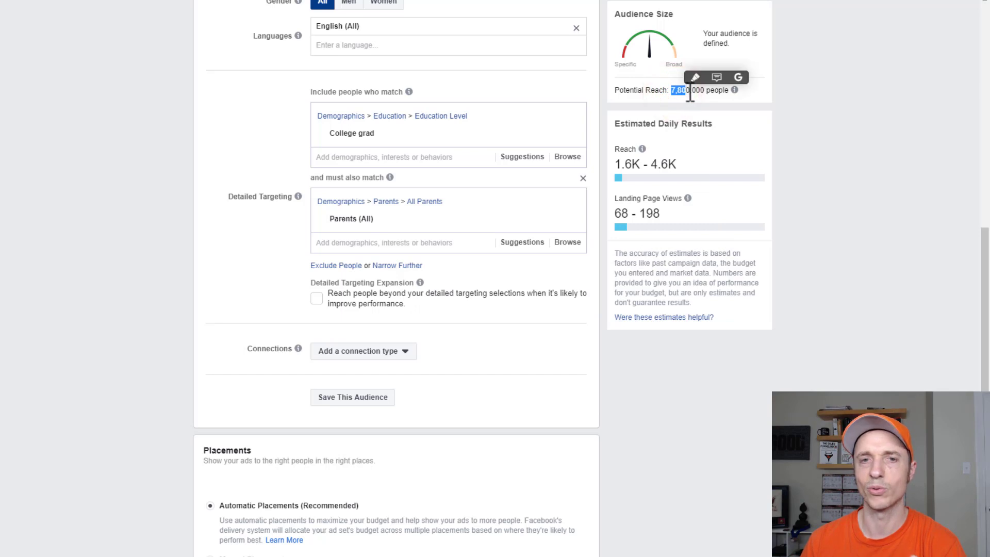
mouse_move(437, 131)
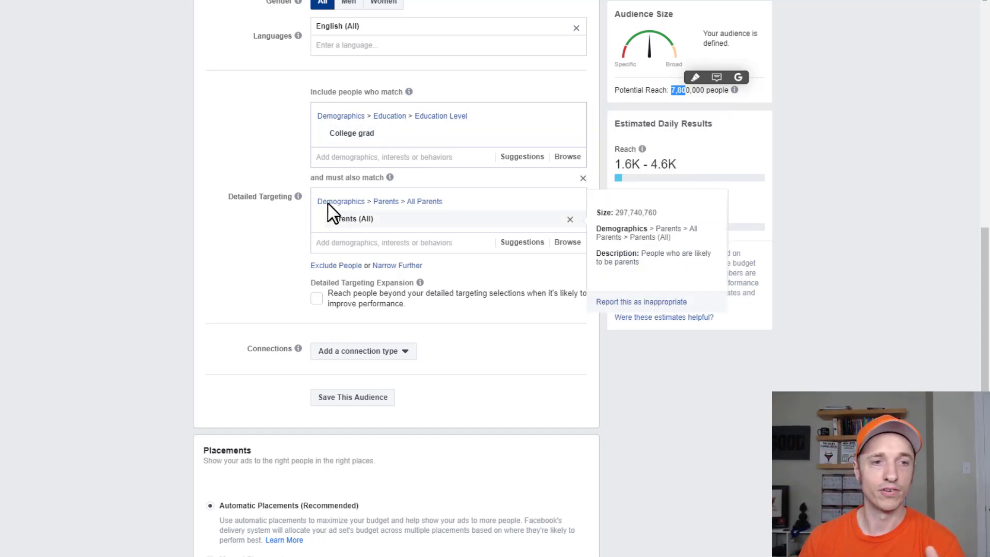
Add a second narrowing group and an "Exclude people who match" group to the detailed targeting
left_click(391, 265)
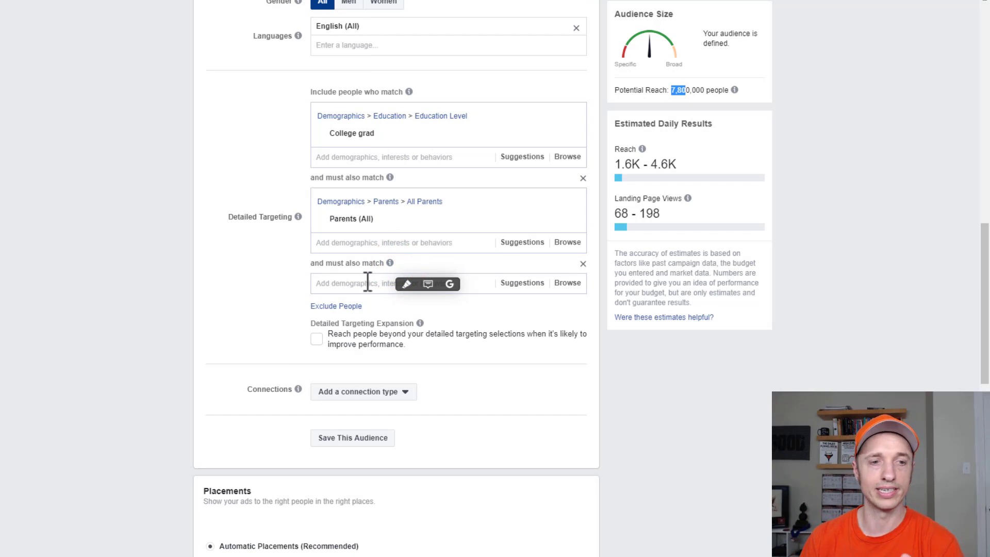
scroll(407, 283, "down", 1)
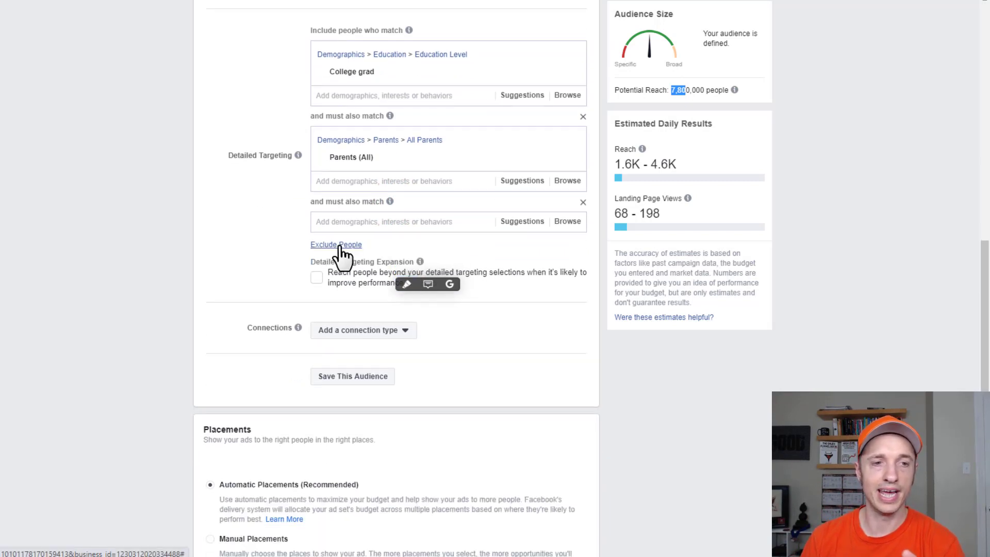
left_click(339, 244)
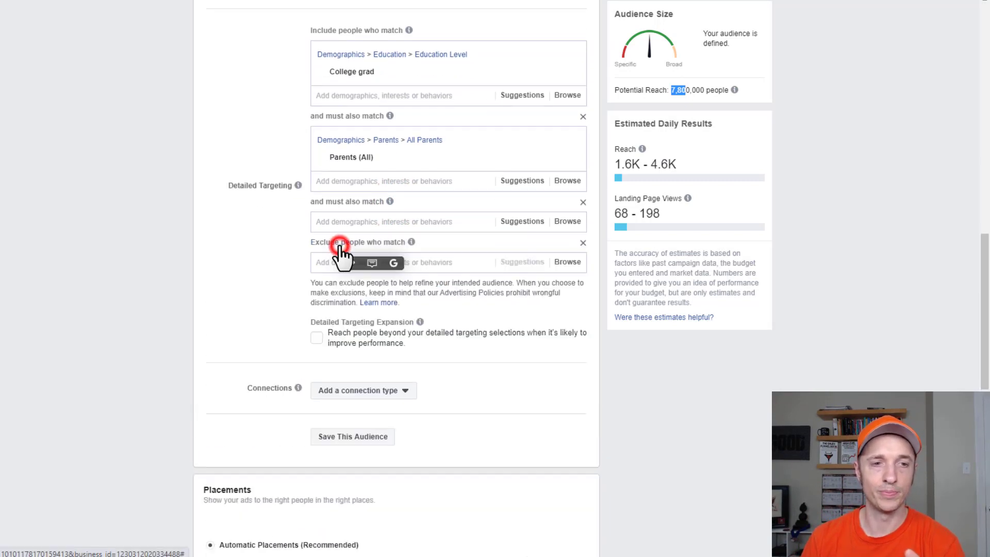
Search the exclusion group for "dog" and add the Snoop Dogg interest as an excluded match
left_click(451, 265)
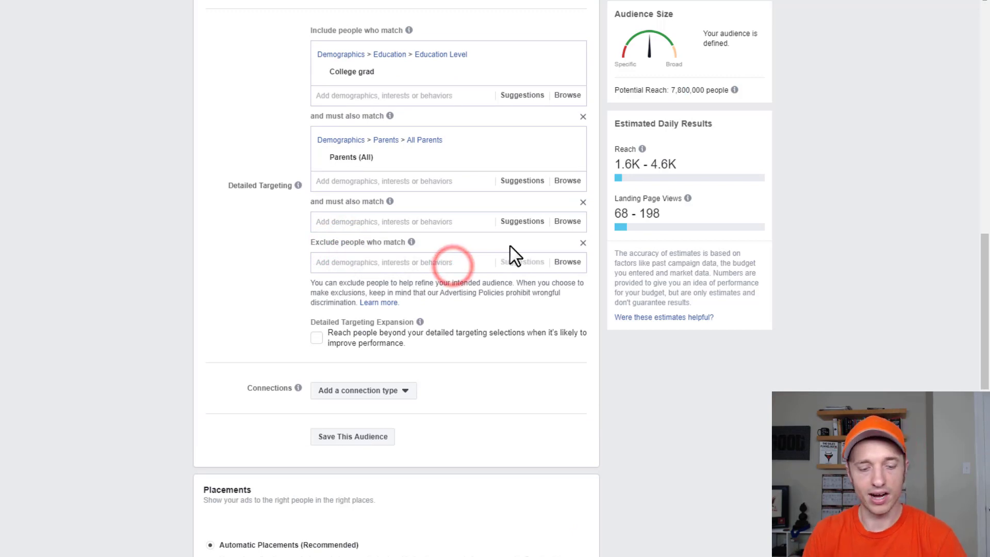
type("dog")
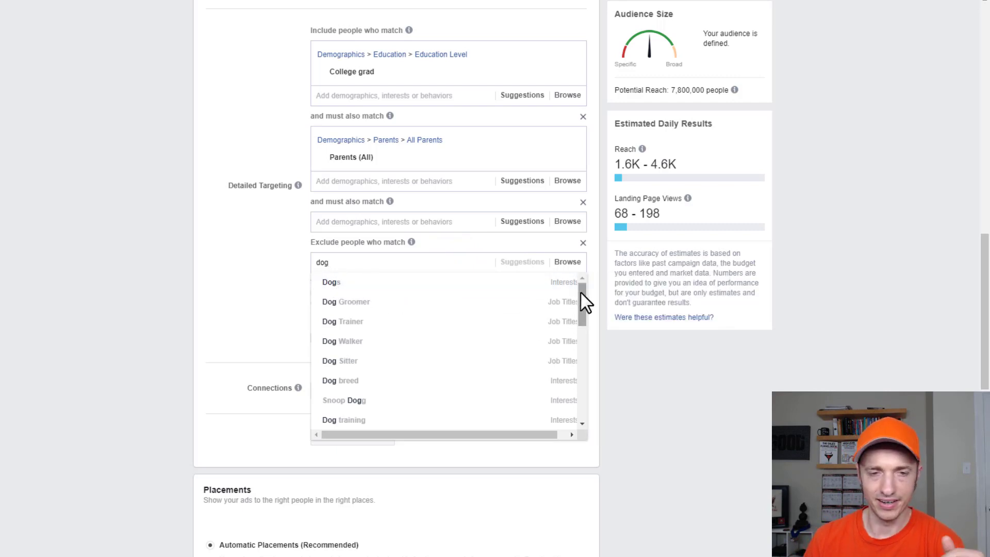
mouse_move(581, 293)
left_mouse_down()
mouse_move(580, 394)
mouse_move(594, 310)
left_mouse_up()
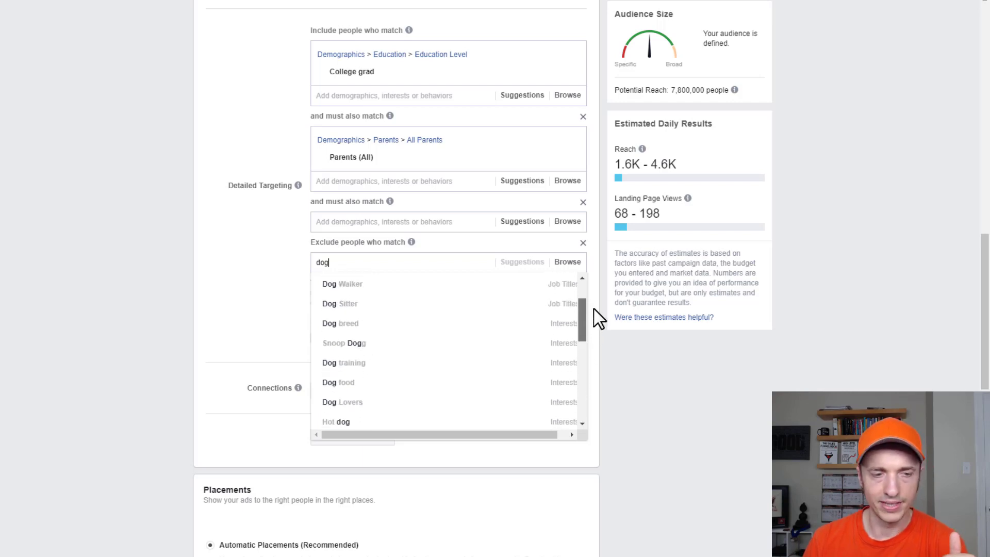
mouse_move(346, 346)
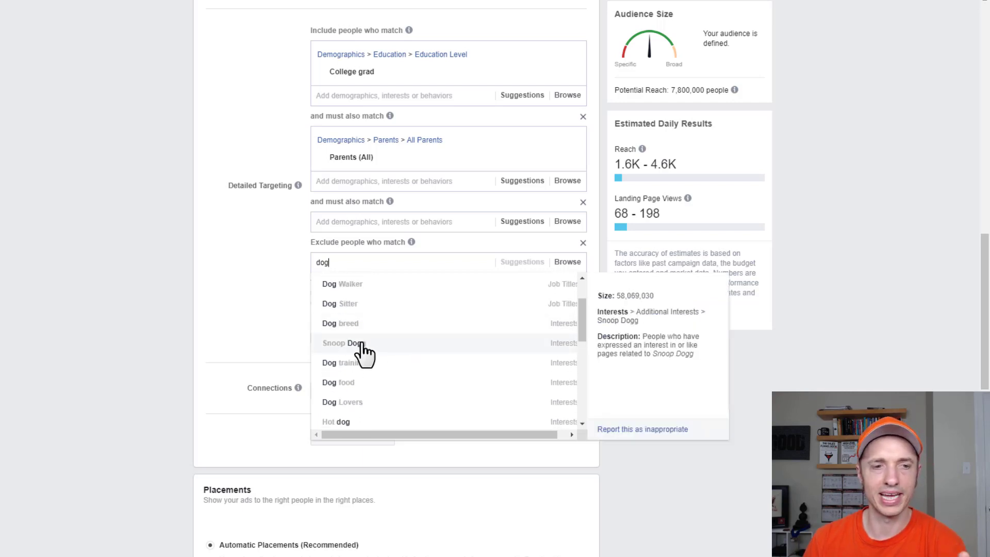
left_click(360, 344)
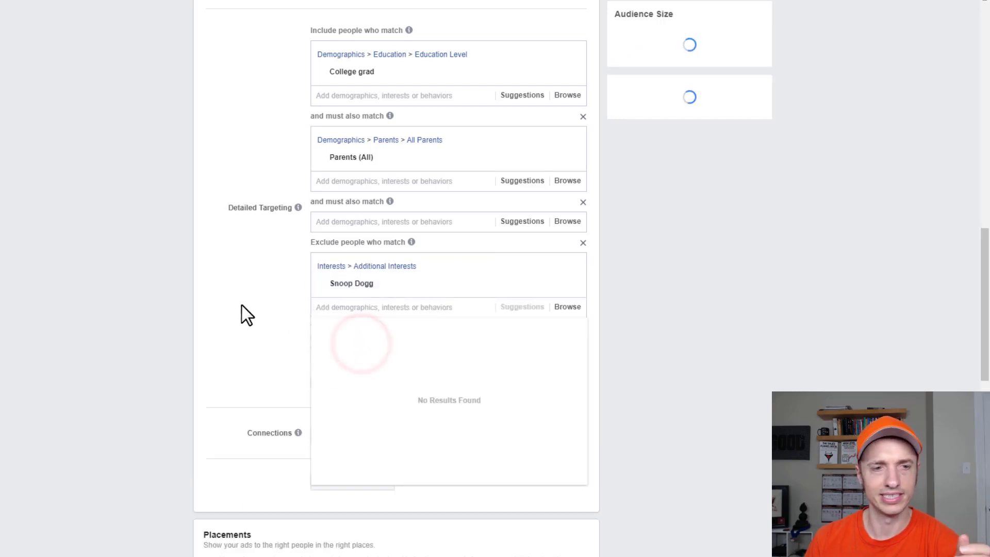
left_click(236, 305)
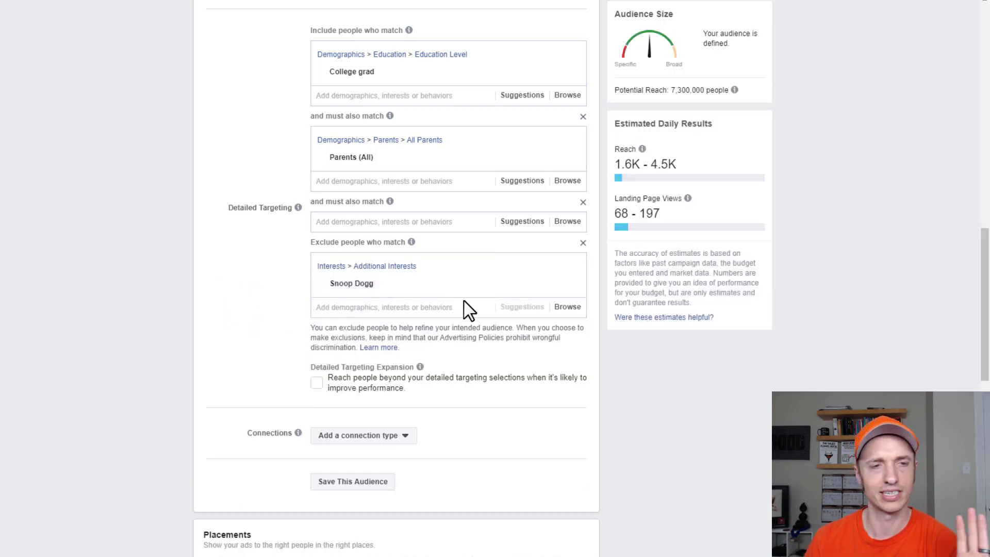
Examine how the College grad, Parents (All) and excluded Snoop Dogg criteria combine and affect the potential reach
mouse_move(475, 282)
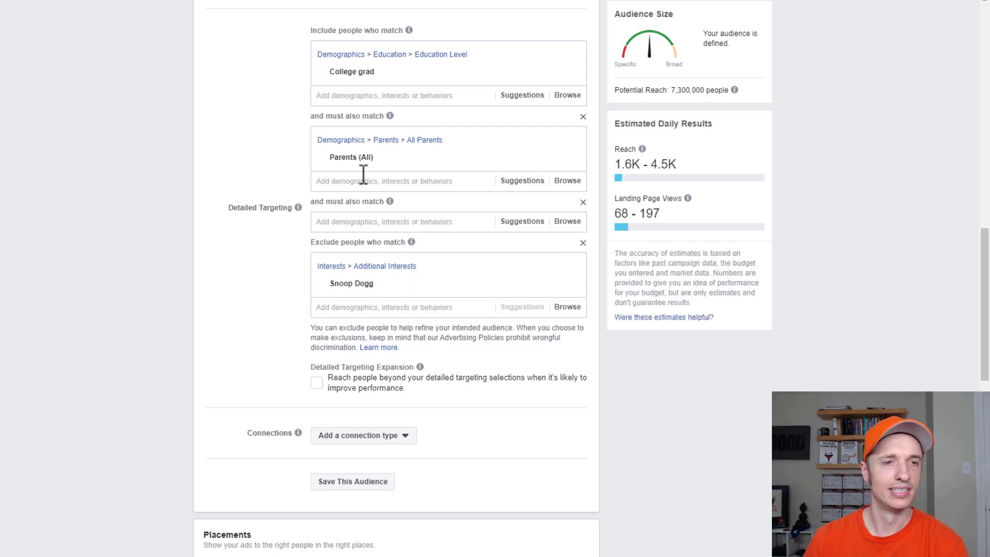
scroll(365, 177, "up", 1)
scroll(361, 170, "down", 1)
mouse_move(357, 70)
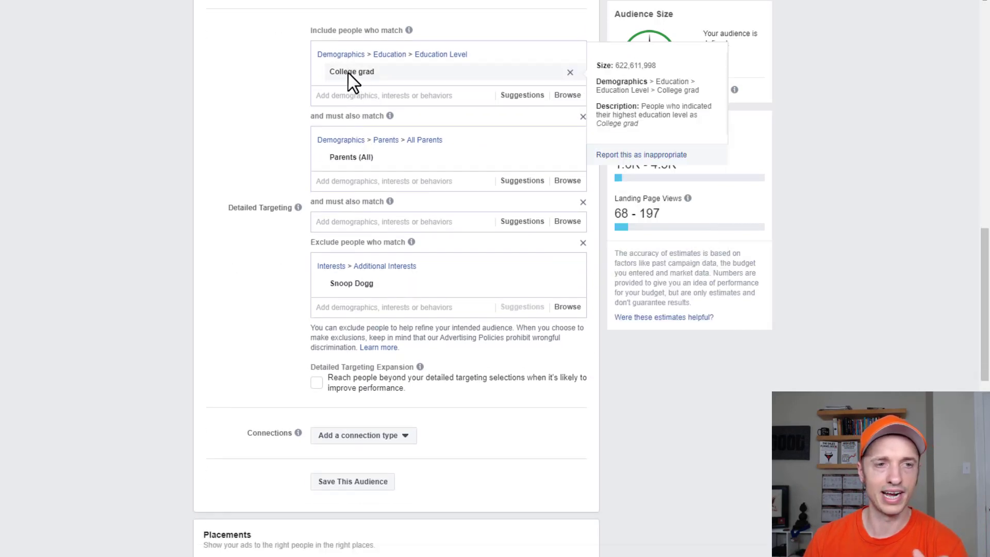
mouse_move(354, 167)
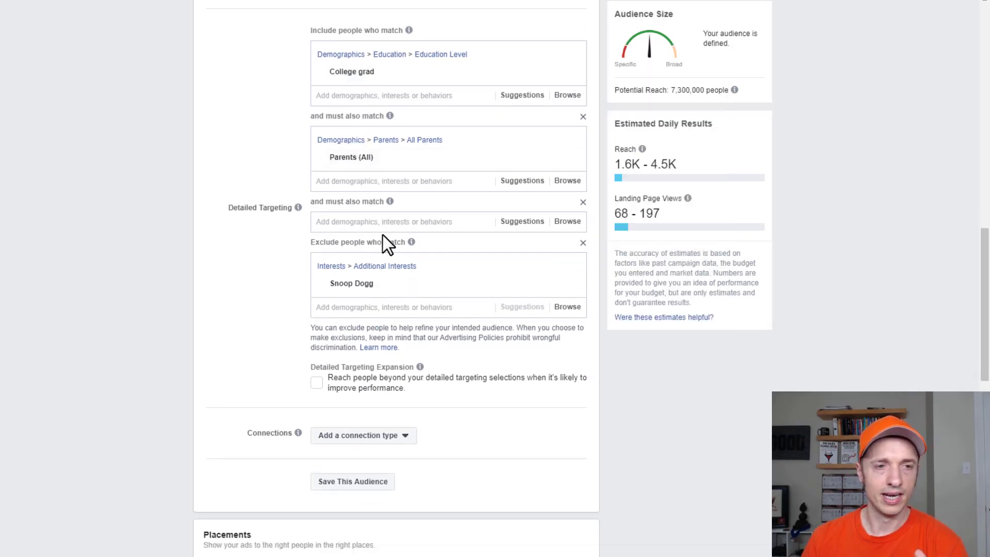
mouse_move(355, 287)
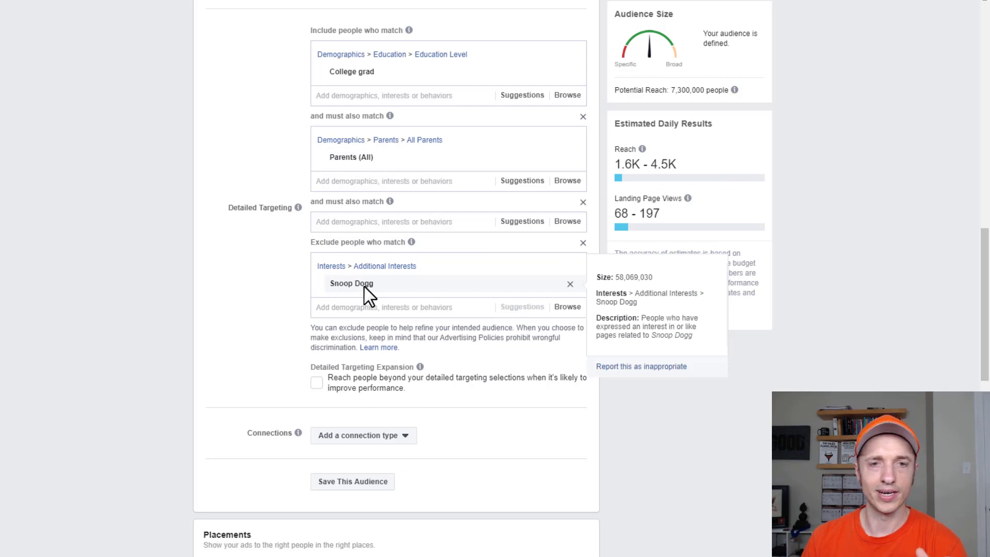
left_click_drag(675, 93, 686, 93)
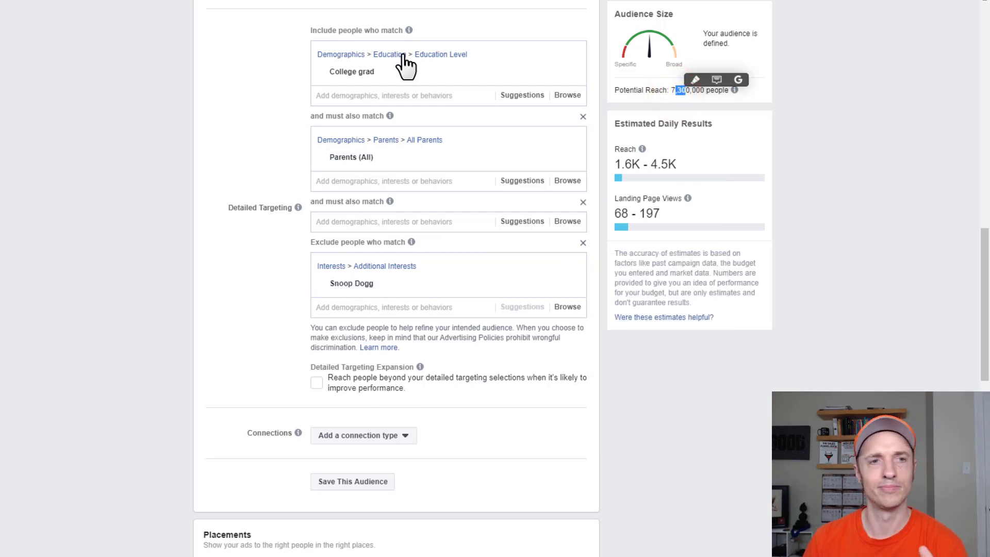
mouse_move(359, 159)
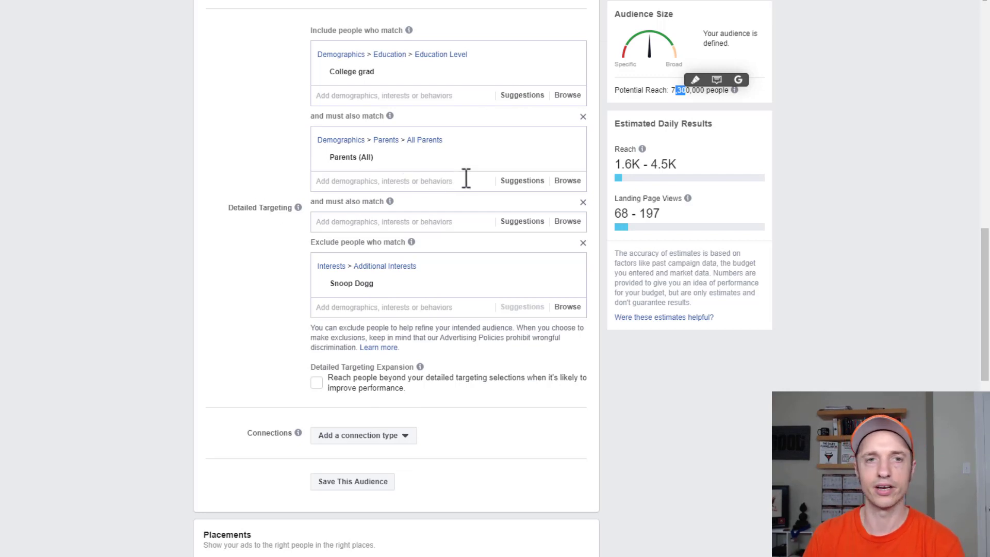
Clear the detailed targeting by removing the exclusion group, both narrowing groups and the College grad demographic
left_click(583, 243)
left_click(583, 202)
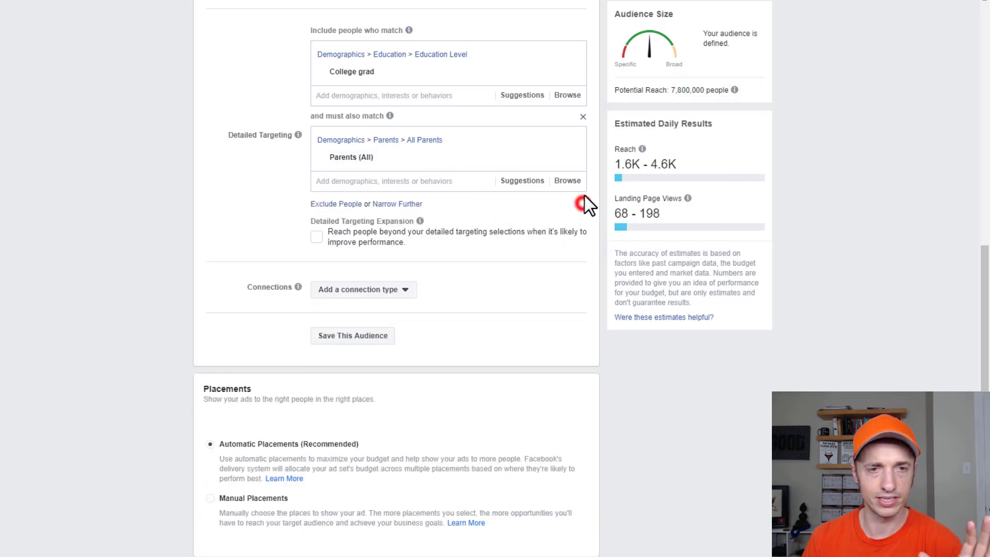
left_click(583, 117)
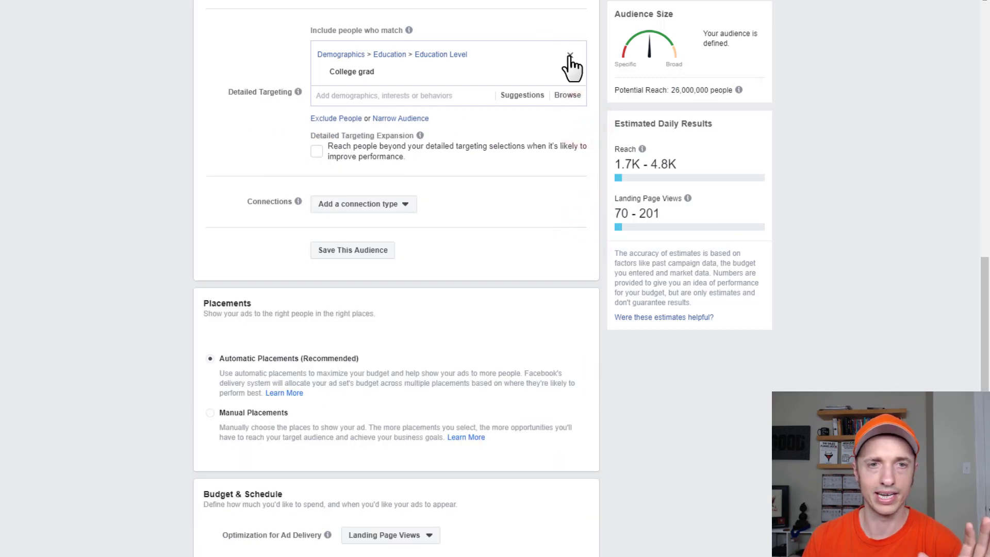
left_click(569, 55)
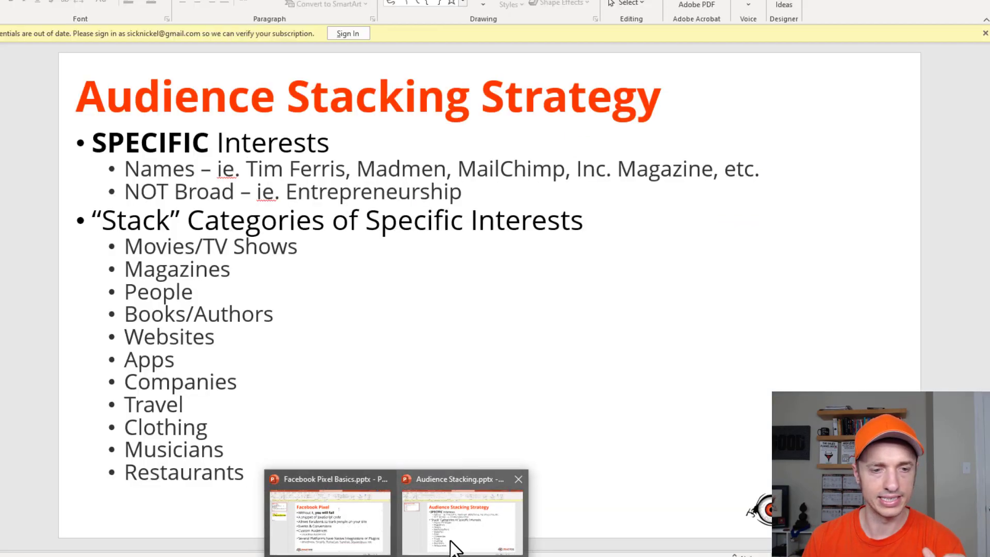
Switch to the Audience Stacking presentation in PowerPoint and review the slide's specific-interest examples, including Tim Ferris, Madmen and Inc. Magazine
left_click(450, 538)
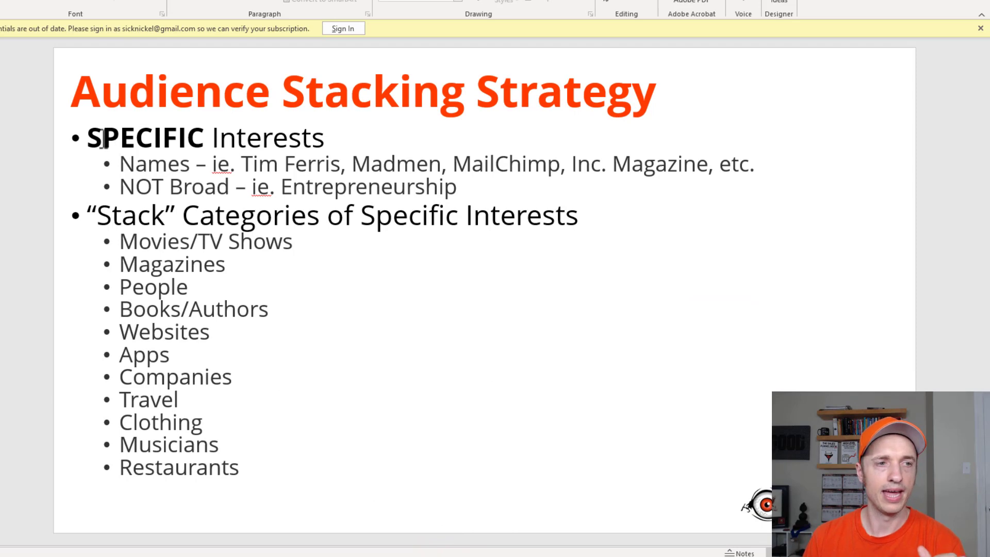
left_click_drag(90, 137, 283, 137)
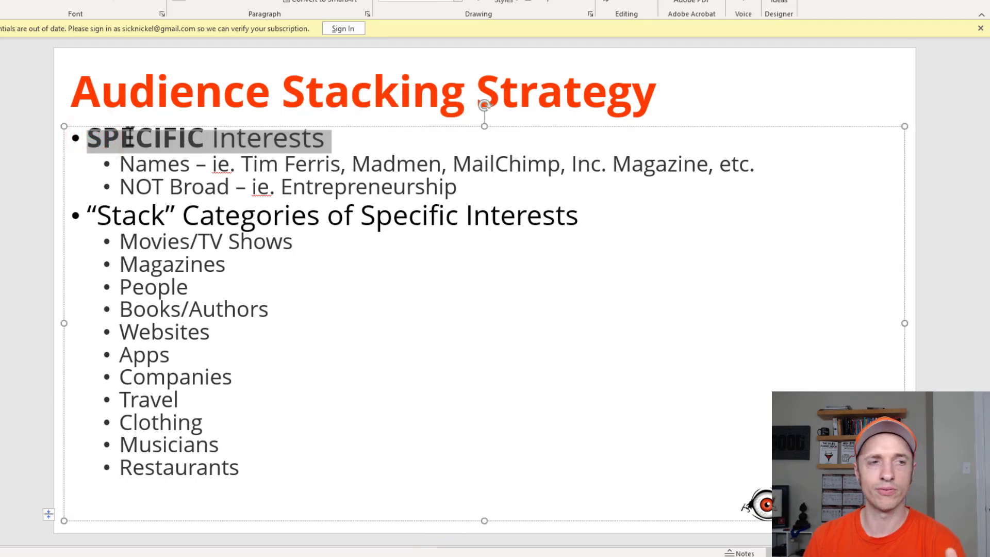
left_click(146, 161)
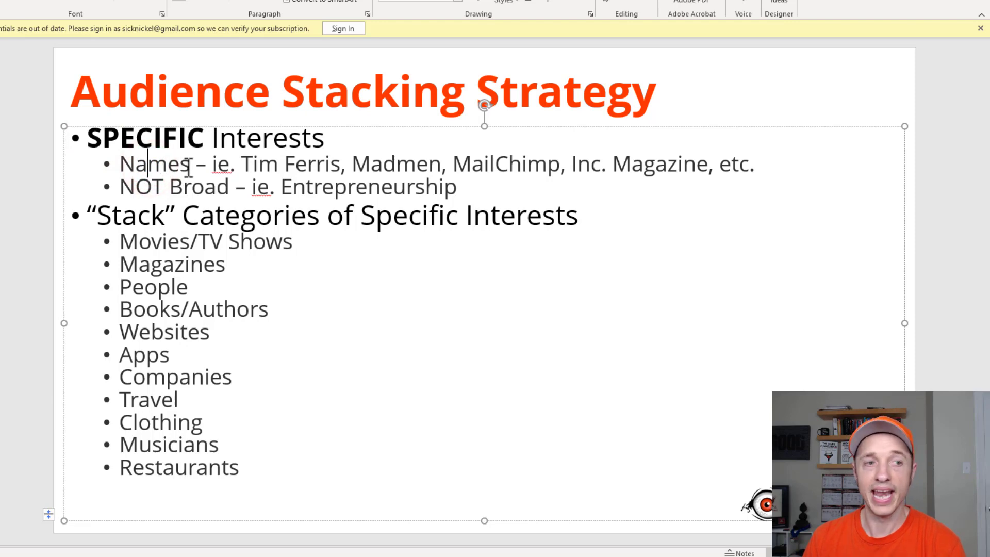
left_click_drag(249, 164, 382, 164)
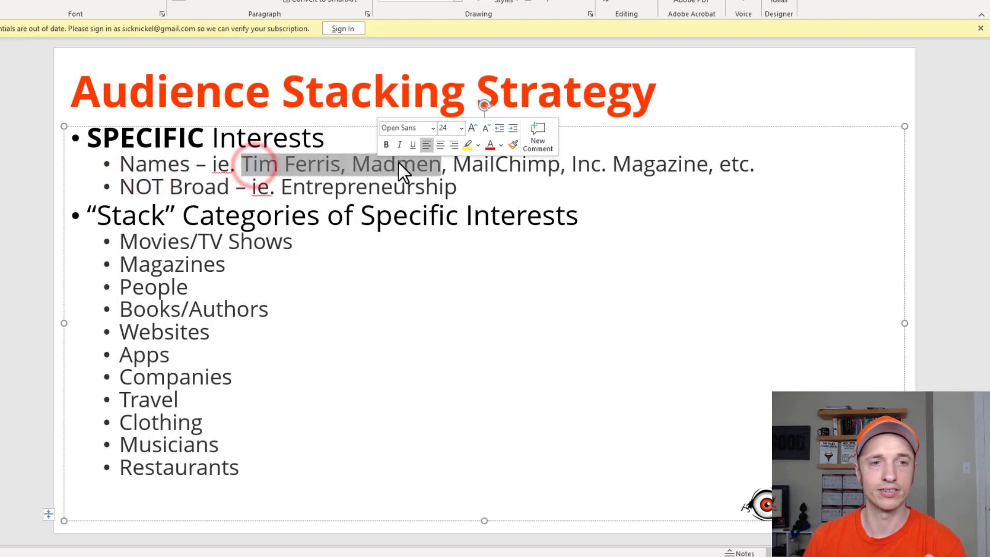
left_click(397, 164)
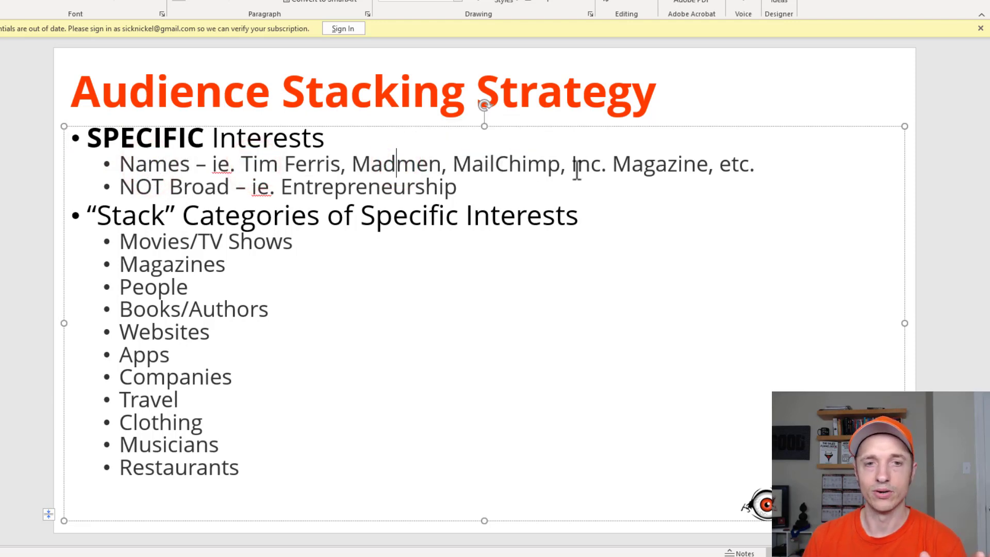
left_click_drag(573, 166, 709, 165)
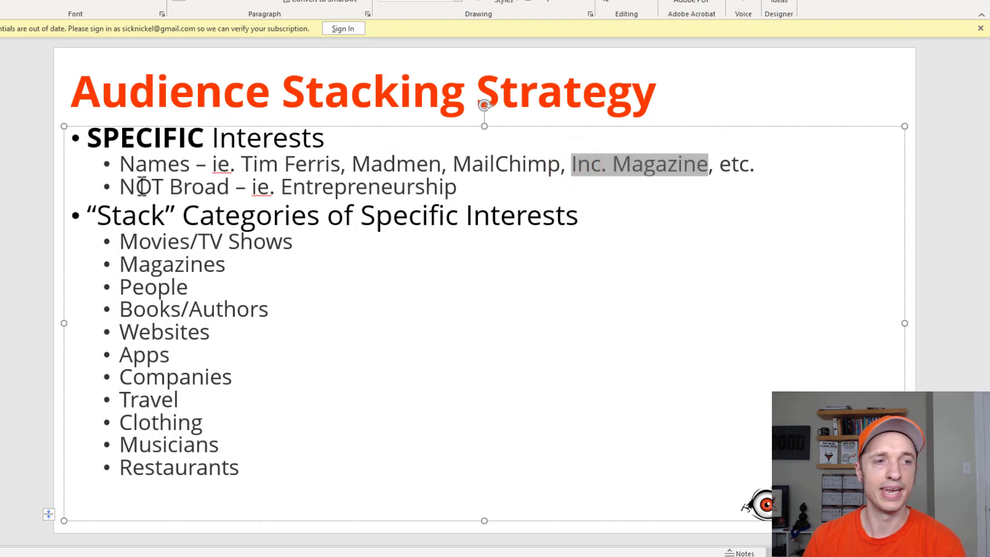
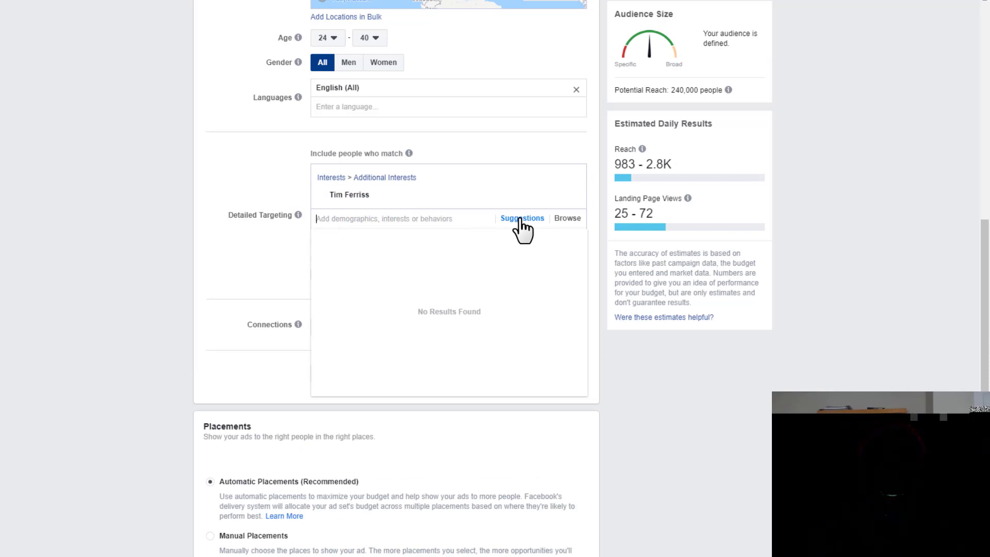
Add the suggested interests Tony Robbins, Robert Kiyosaki, Gary Vaynerchuk and Grant Cardone alongside Tim Ferriss in the included people
left_click(522, 218)
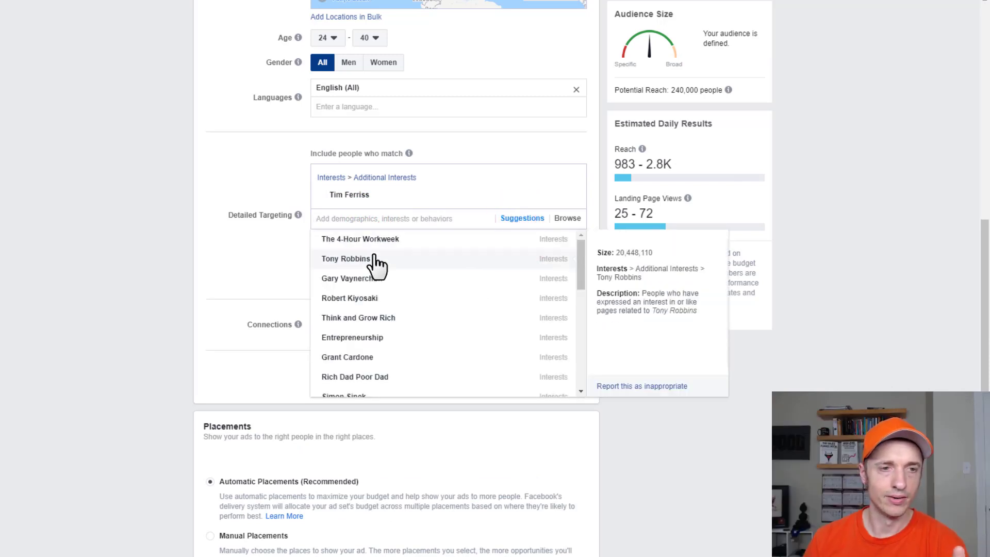
left_click(354, 259)
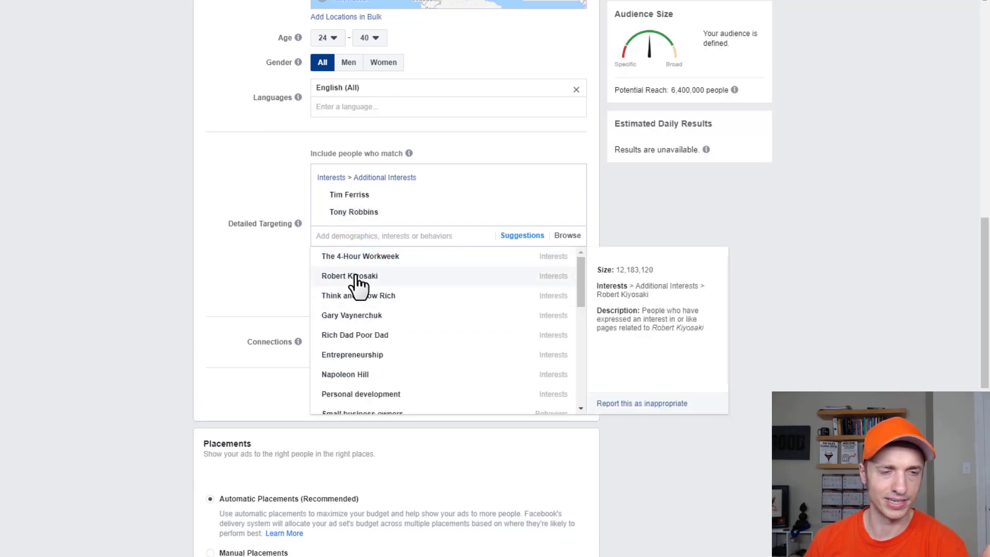
left_click(355, 276)
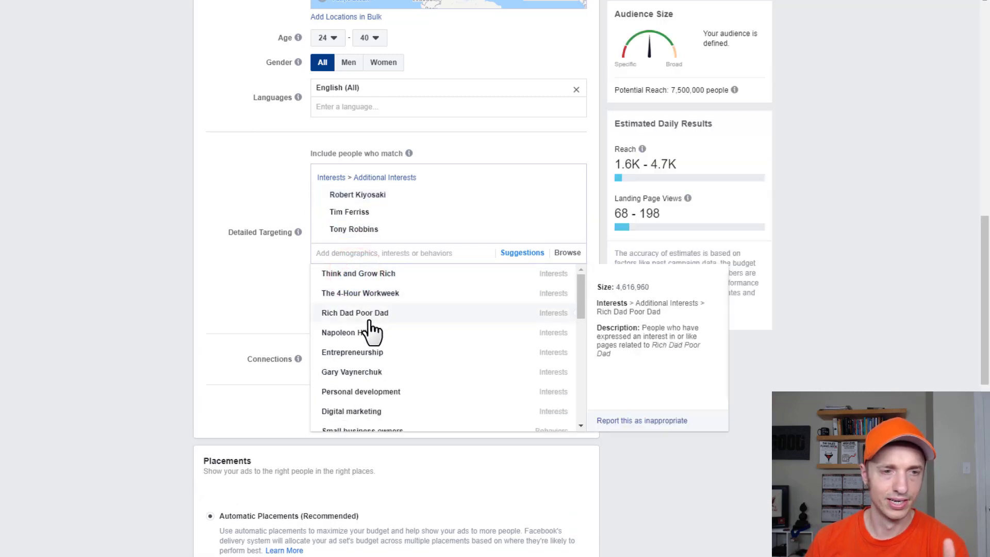
left_click(364, 371)
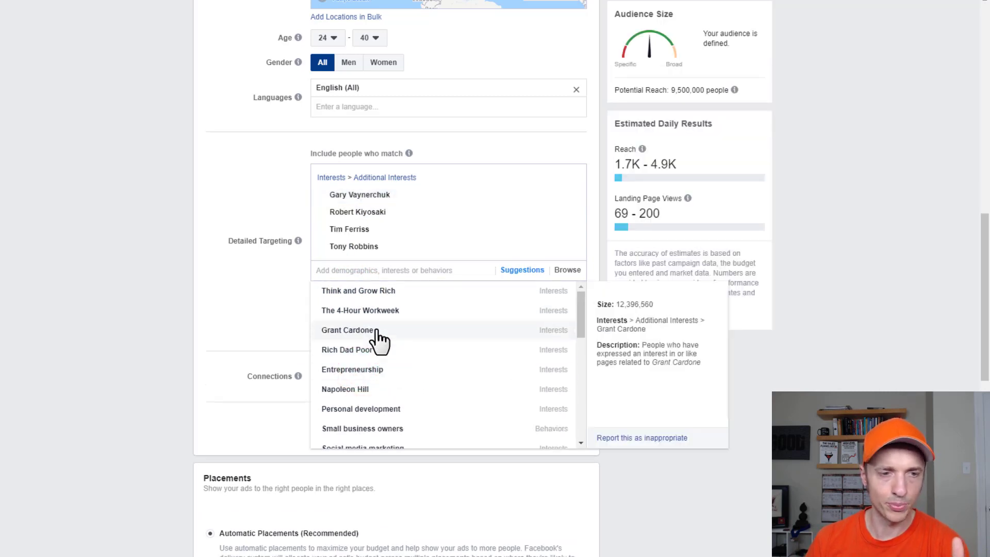
left_click(377, 331)
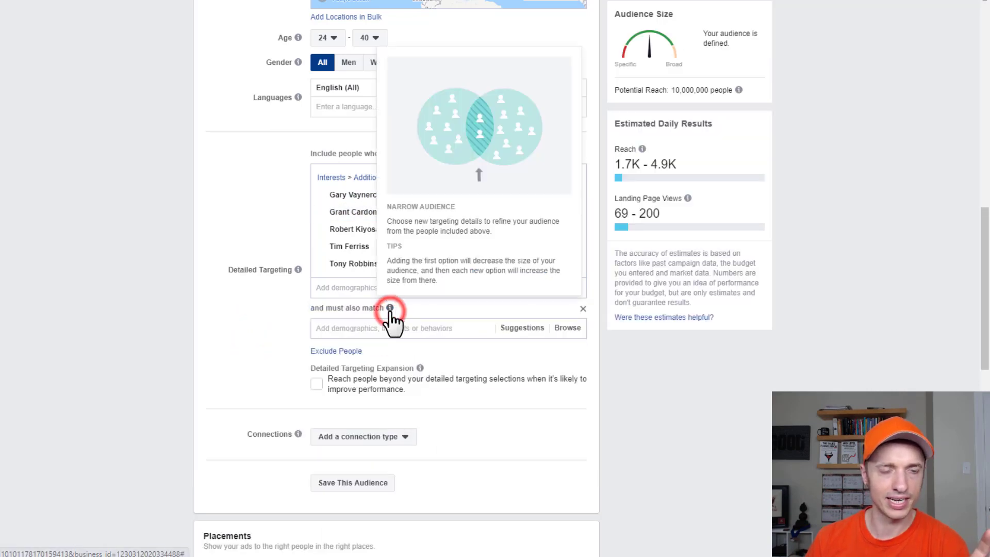
Add an "and must also match" narrowing group below the stacked people interests and check the potential reach
left_click(390, 310)
left_click(834, 170)
left_click_drag(703, 91, 709, 92)
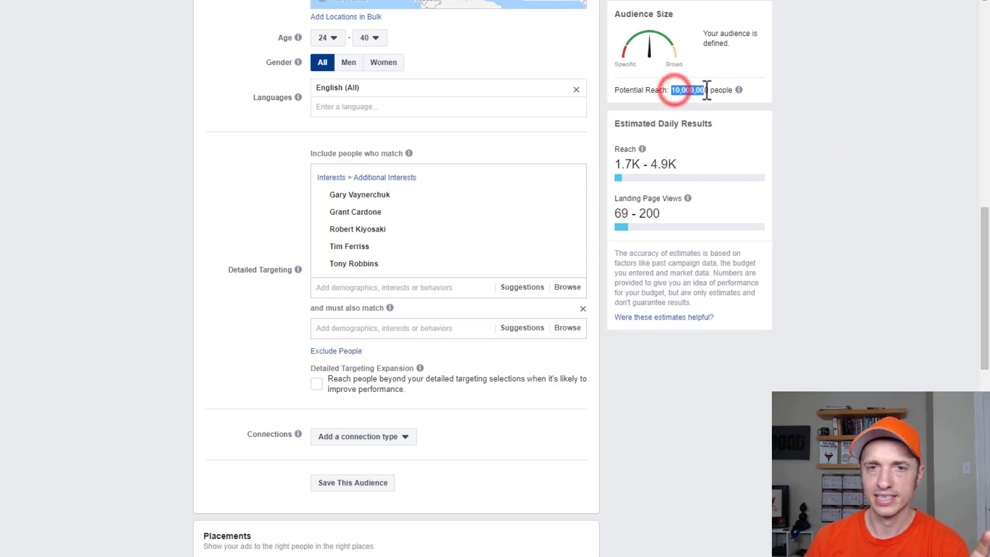
Search the narrowing group for "mailchimp" and add the MailChimp interest as a required match
left_click(436, 331)
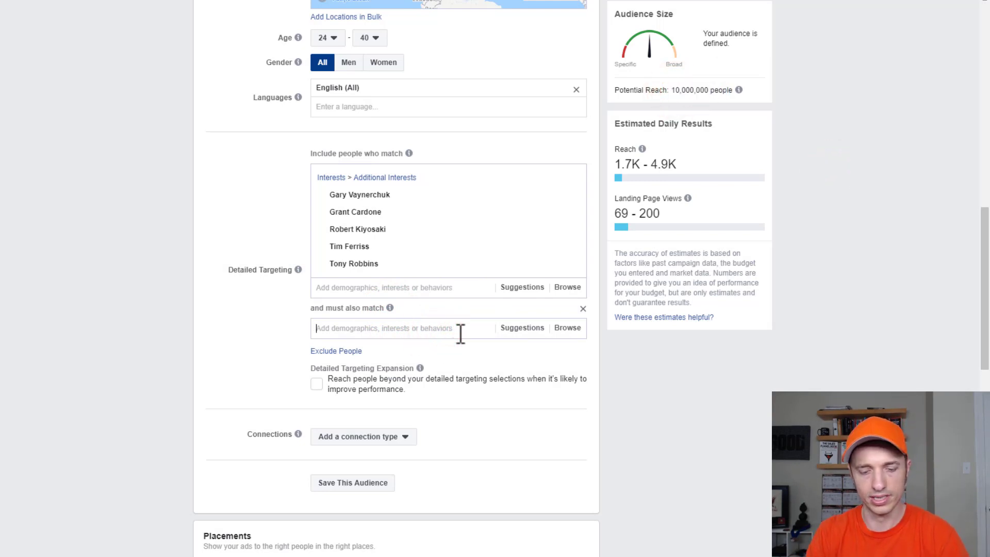
type("mail")
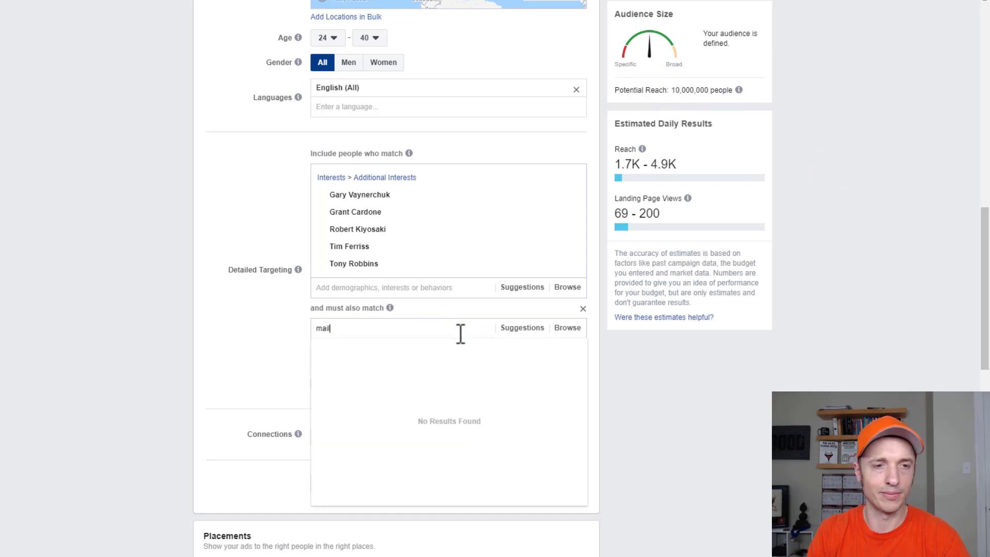
type("chimp")
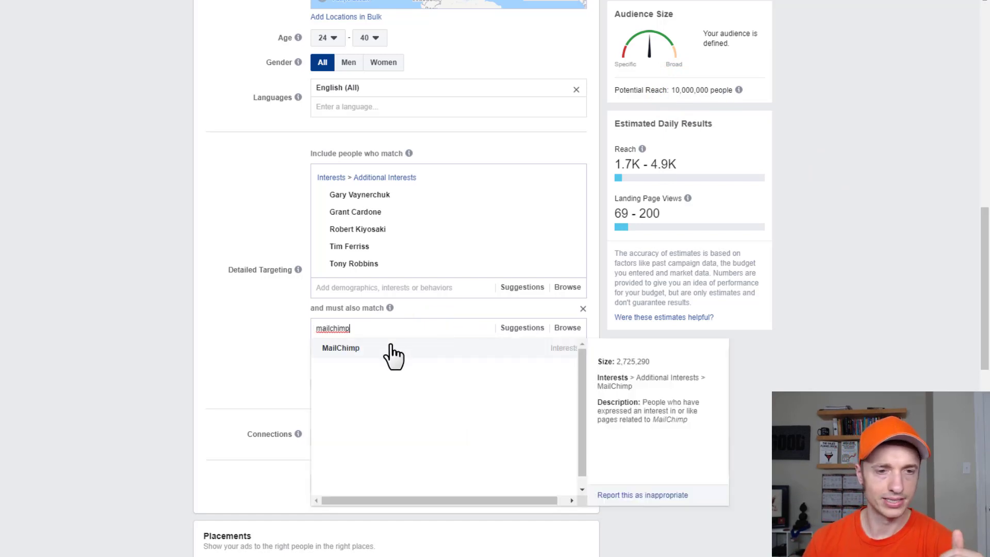
left_click(389, 348)
left_click(247, 365)
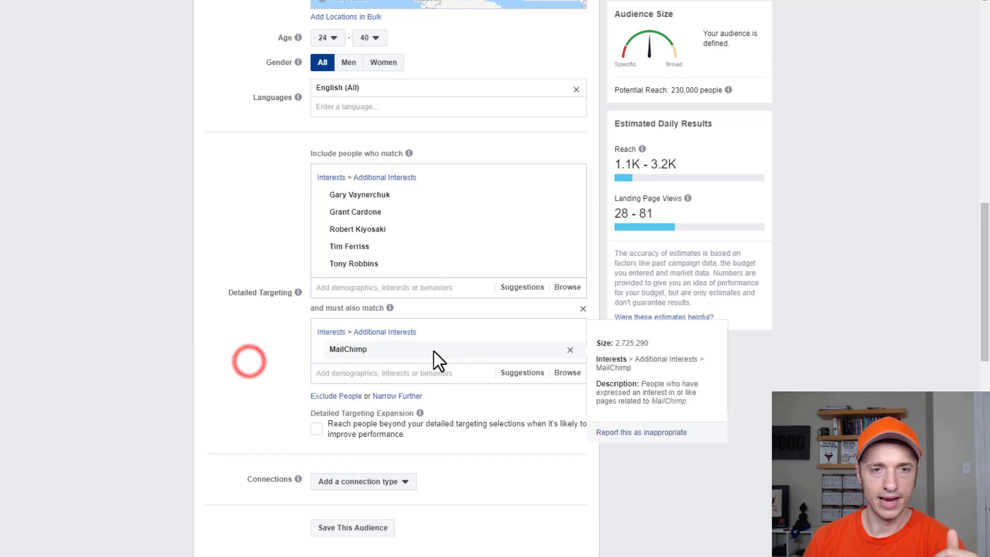
Add the suggested interests HootSuite, HubSpot, Constant Contact, Infusionsoft and Buffer (application) to the "and must also match" group
left_click(522, 376)
scroll(251, 358, "down", 3)
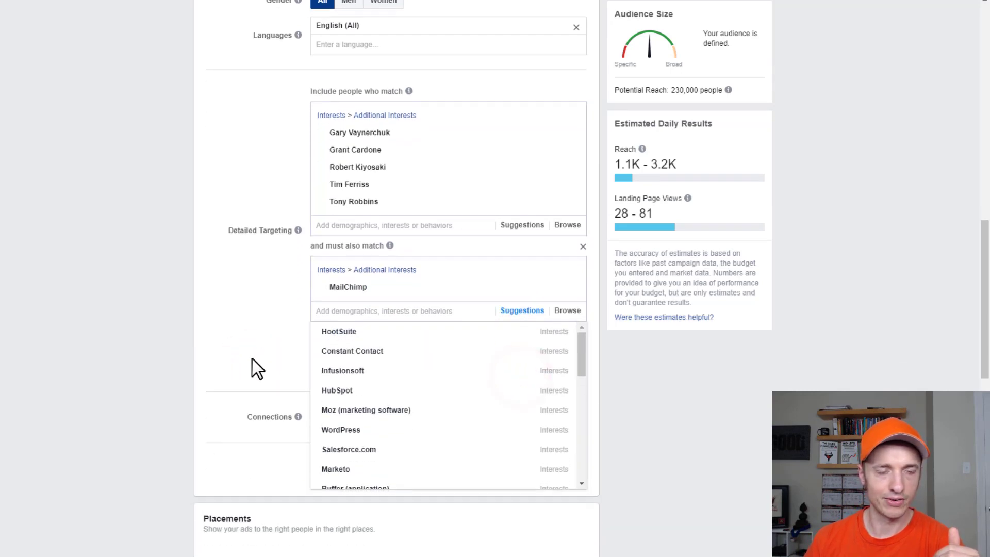
left_click(399, 209)
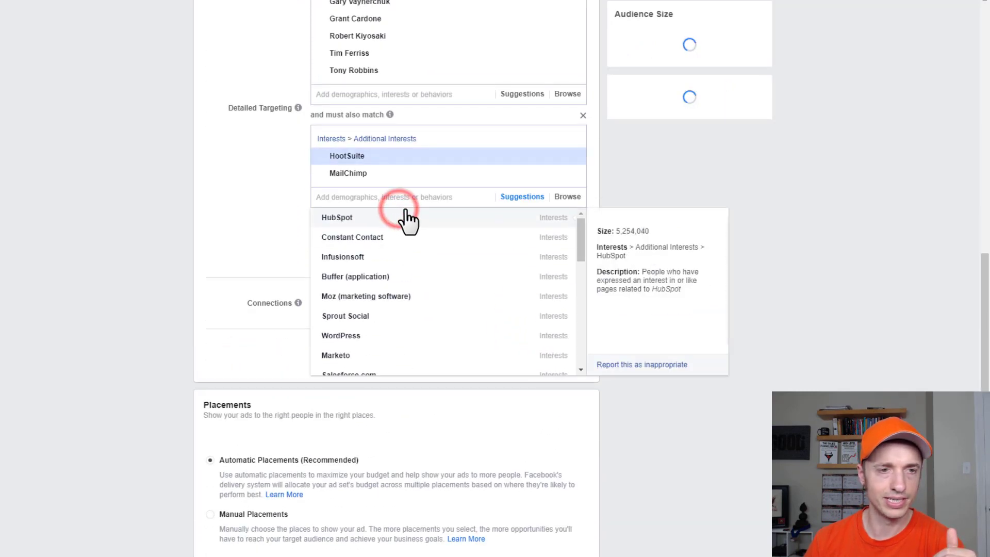
left_click(402, 222)
left_click(405, 221)
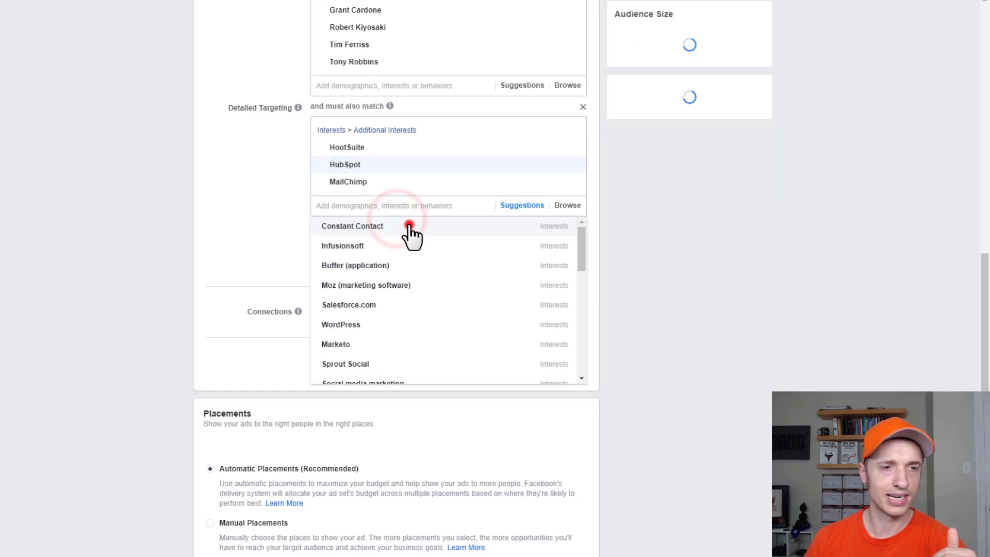
left_click(416, 231)
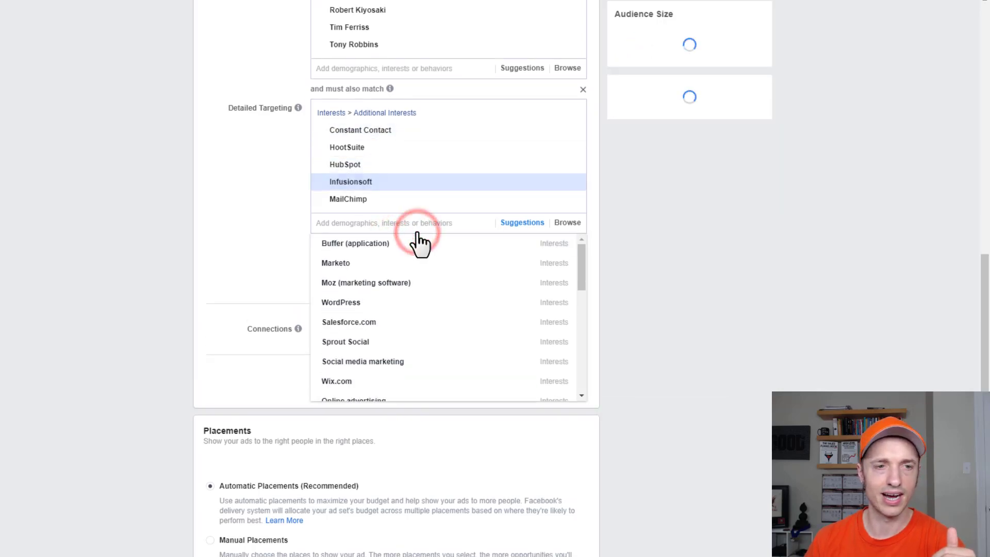
left_click(430, 237)
Add the suggested interests Marketo, Moz (marketing software), WordPress, Sprout Social and WooCommerce to the narrowing group
left_click(415, 270)
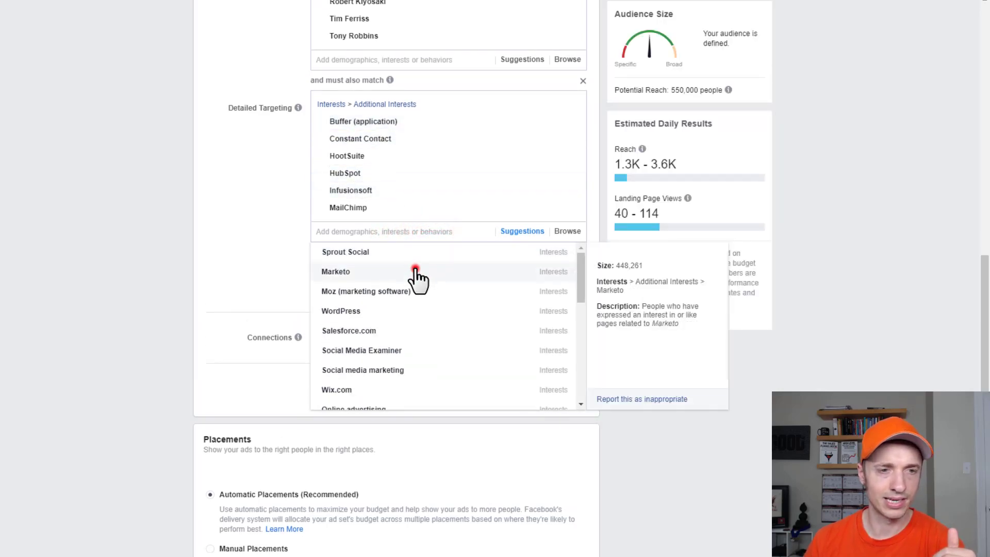
left_click(441, 281)
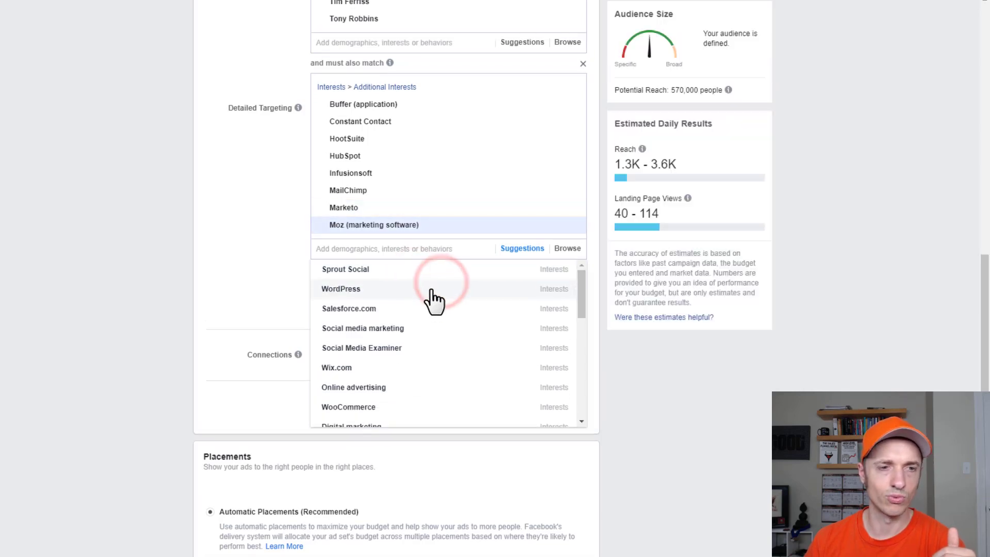
left_click(435, 287)
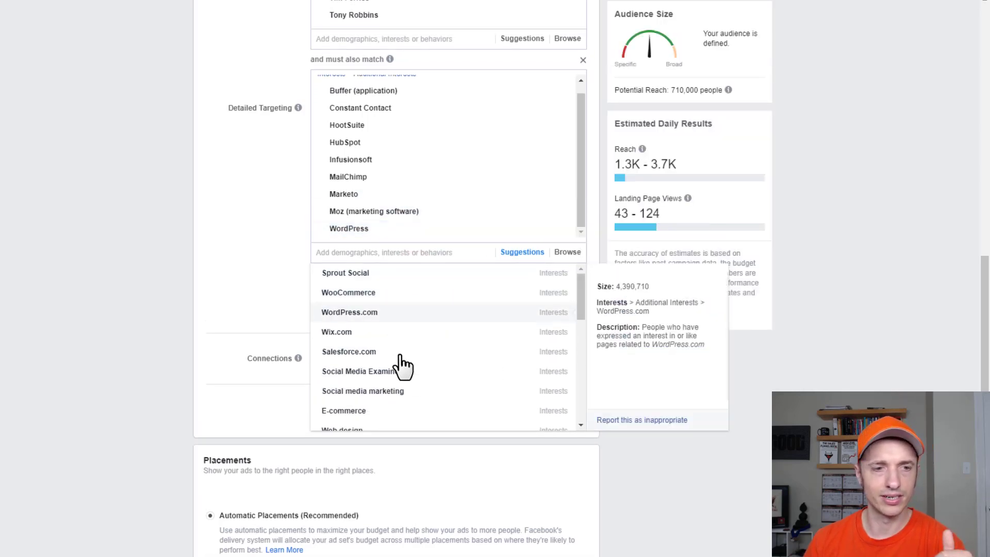
left_click(428, 273)
right_click(428, 274)
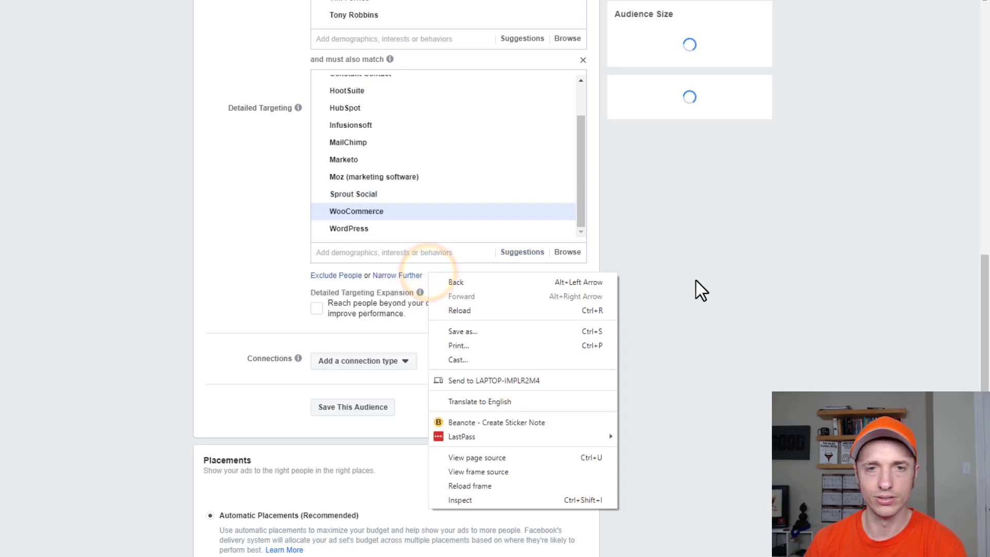
left_click(872, 260)
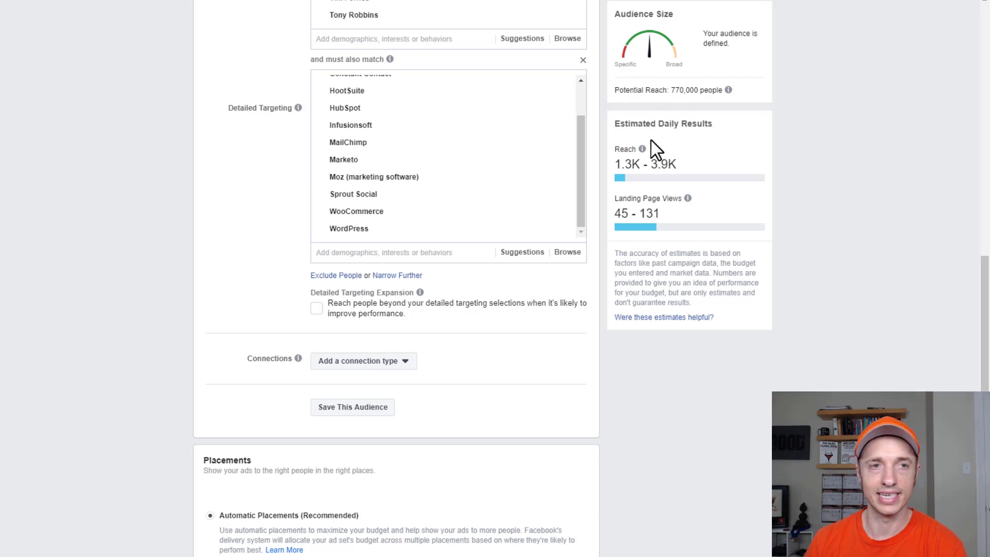
Review the stacked people and narrowing interests, and compare them with the Audience Stacking presentation in PowerPoint
scroll(379, 230, "up", 3)
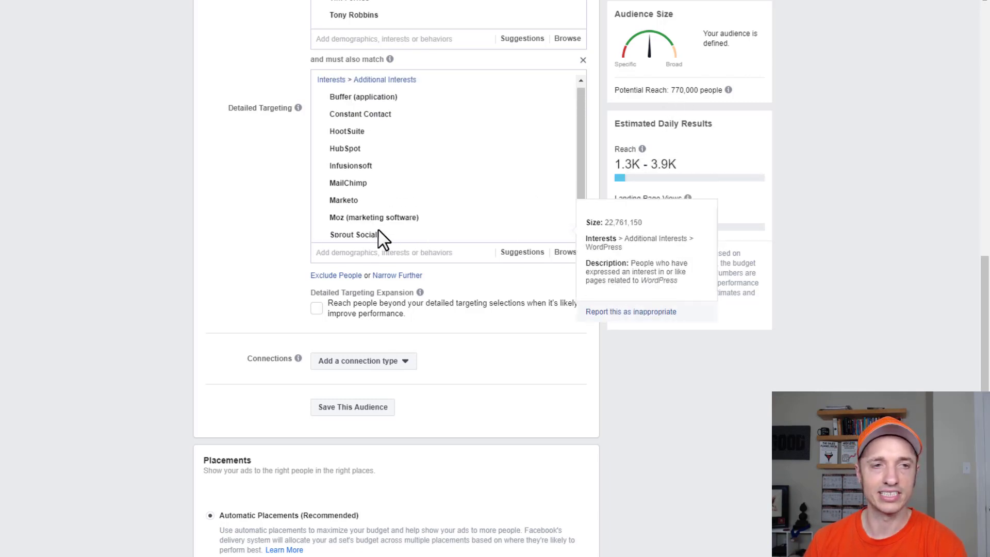
scroll(235, 228, "up", 3)
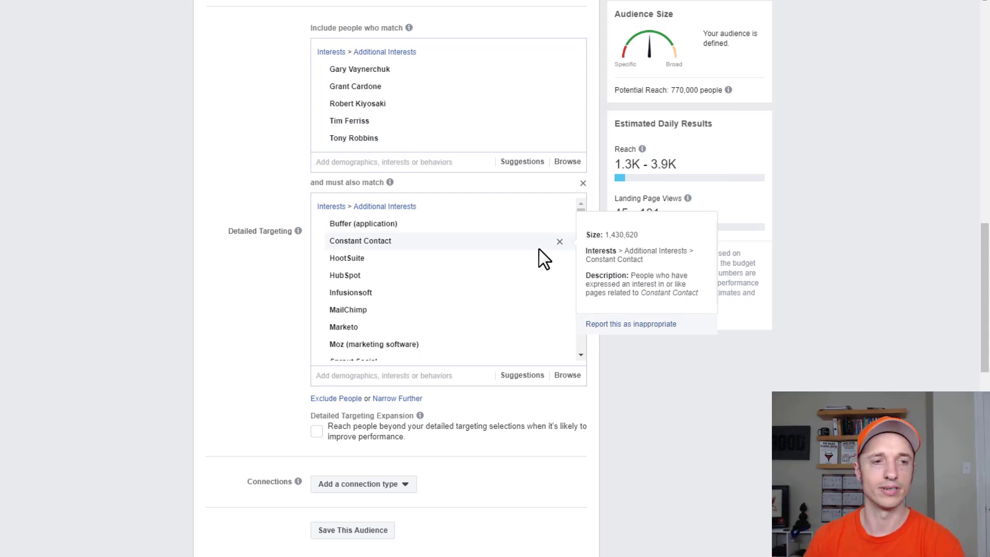
scroll(405, 261, "down", 1)
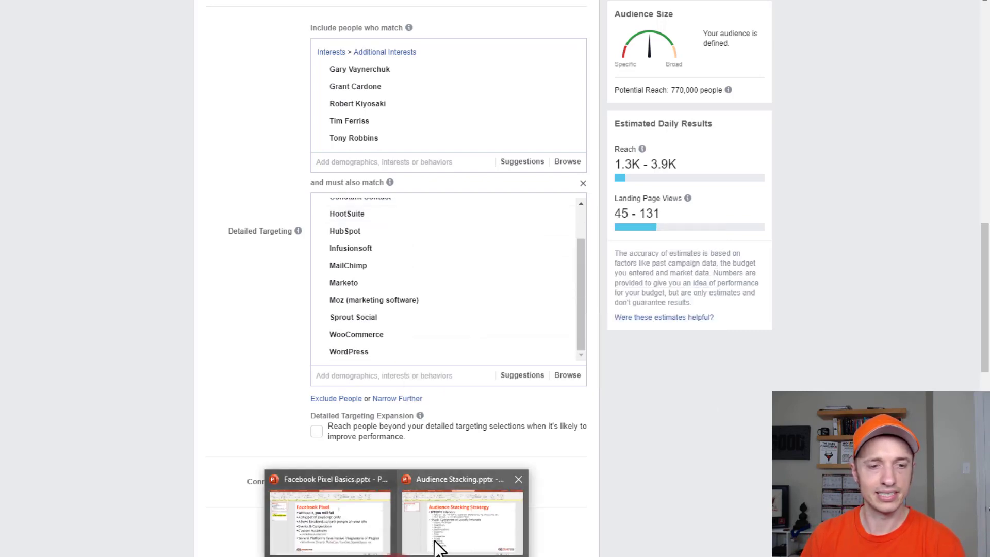
left_click(436, 539)
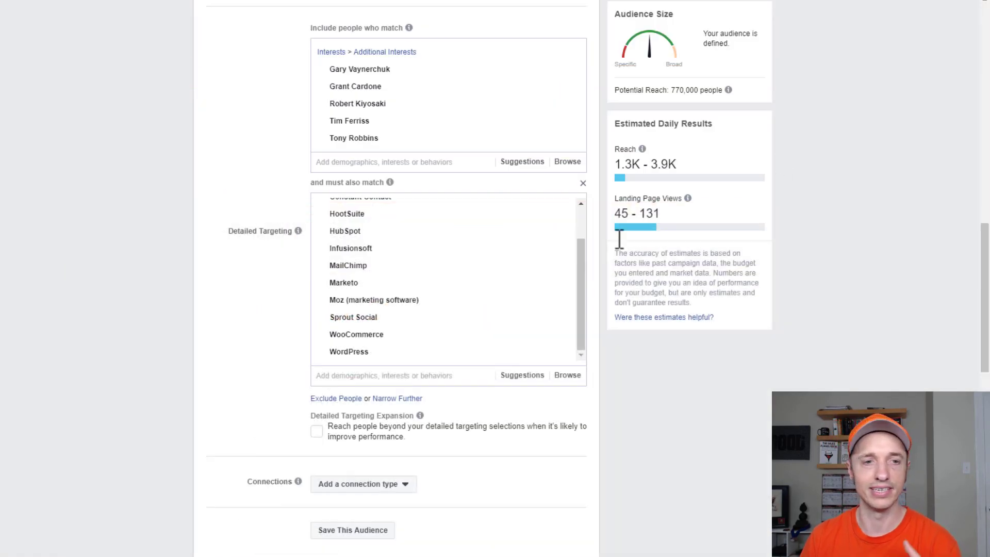
Turn Detailed Targeting Expansion on and back off
scroll(301, 276, "down", 4)
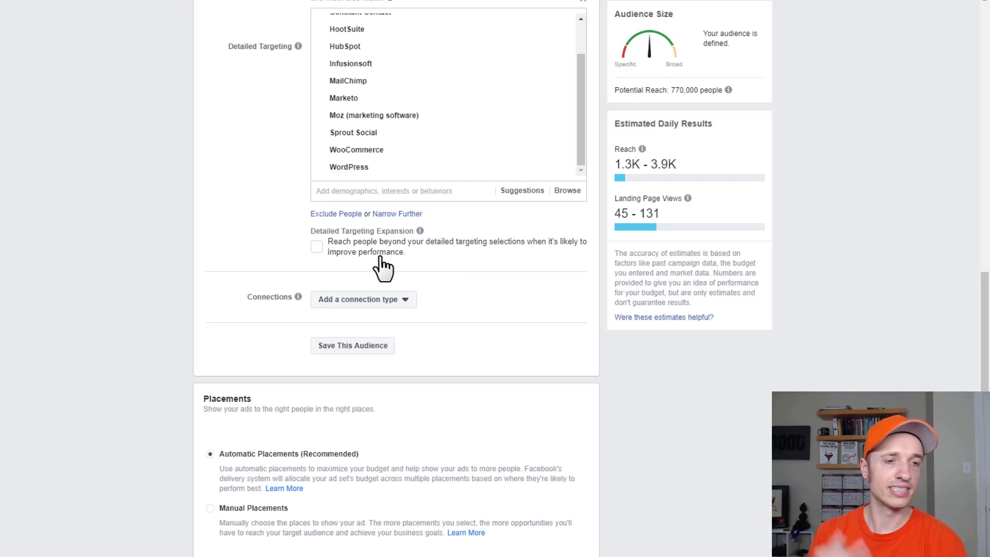
left_click(316, 247)
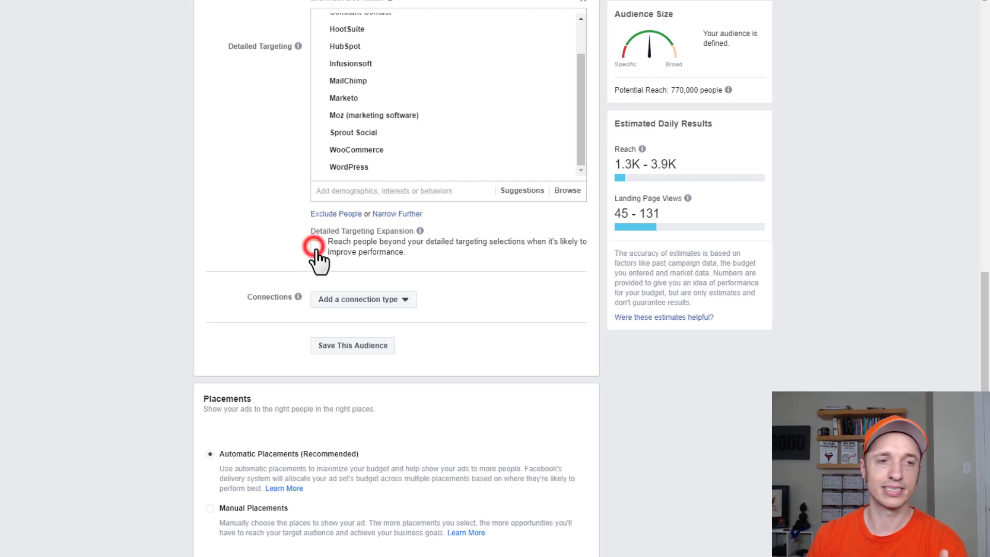
left_click(316, 248)
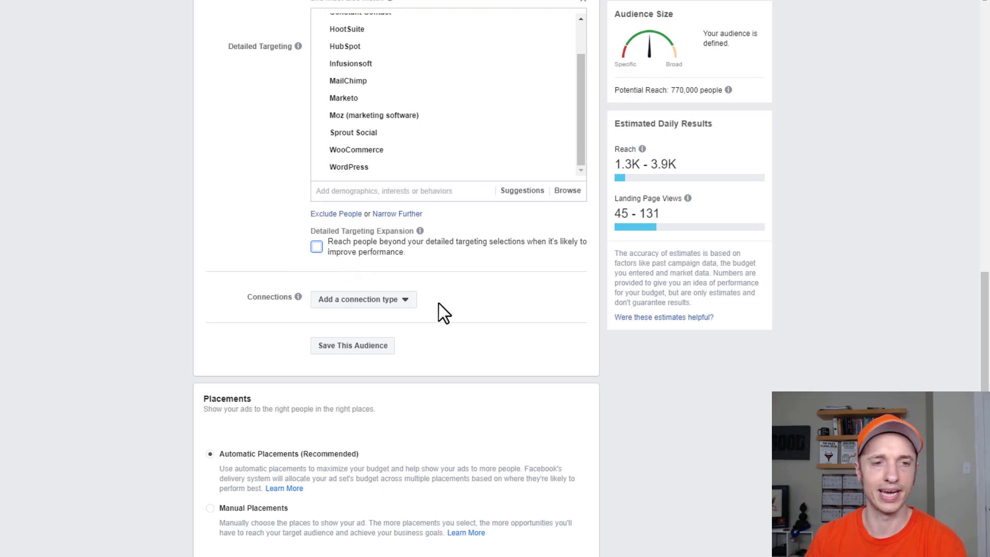
Look through the available connection types for Facebook Pages, apps and events without choosing one
left_click(376, 301)
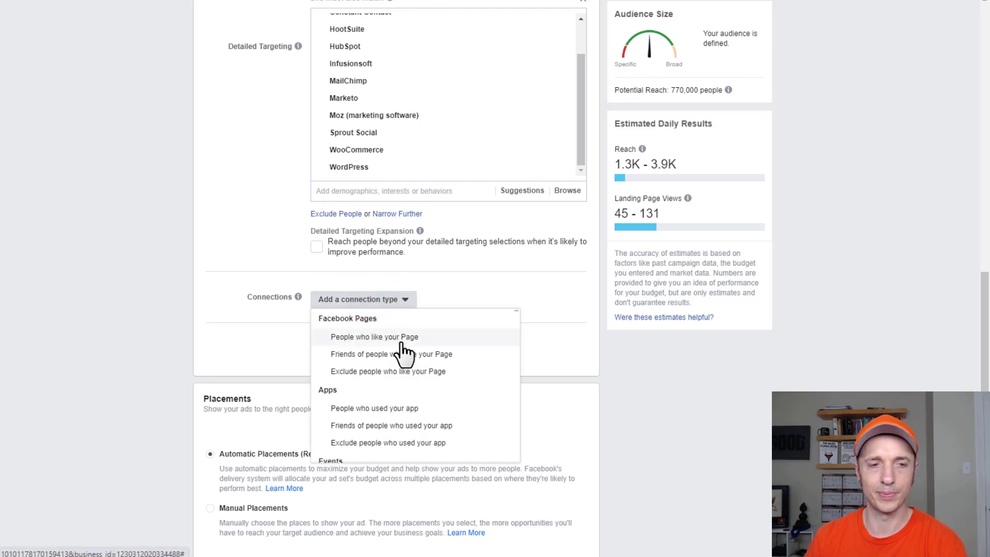
scroll(428, 373, "down", 3)
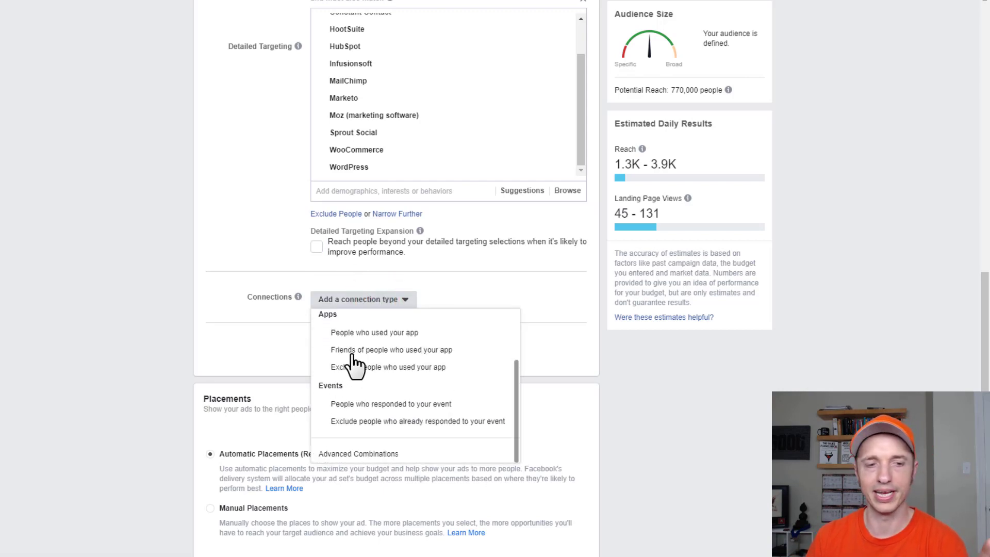
left_click(126, 307)
Review the whole audience definition, from locations, age, gender and language down to the stacked and narrowing interests
scroll(409, 365, "up", 6)
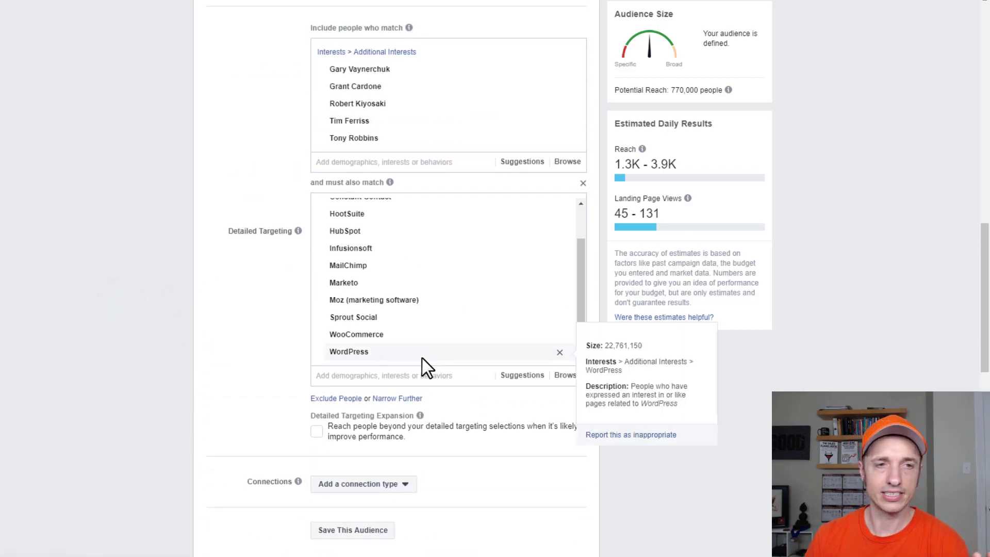
scroll(251, 340, "up", 6)
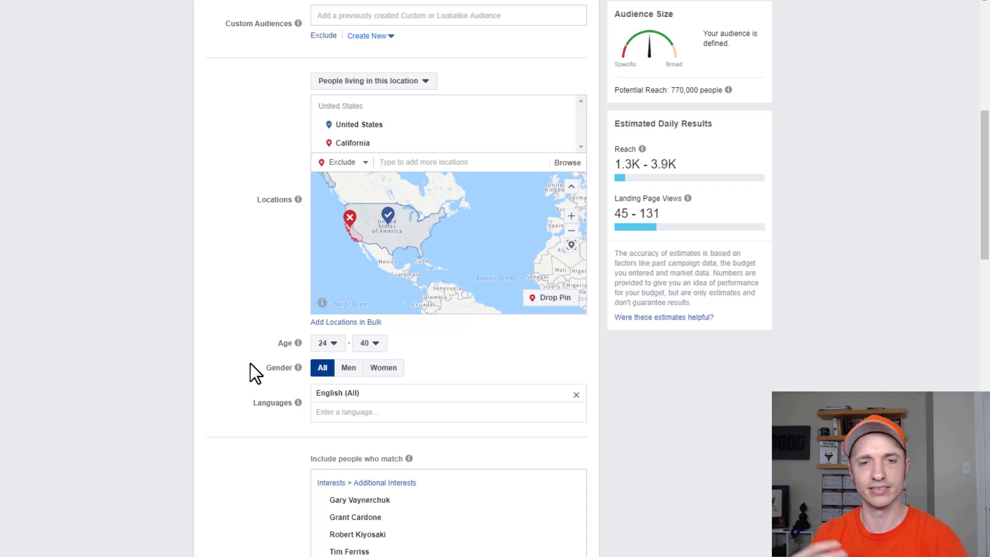
scroll(252, 364, "down", 6)
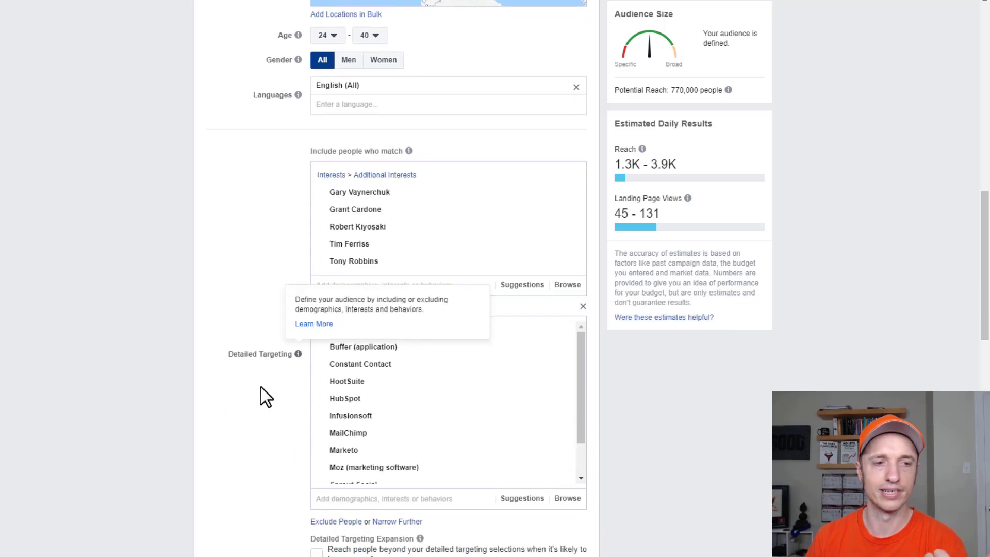
mouse_move(380, 396)
mouse_move(453, 413)
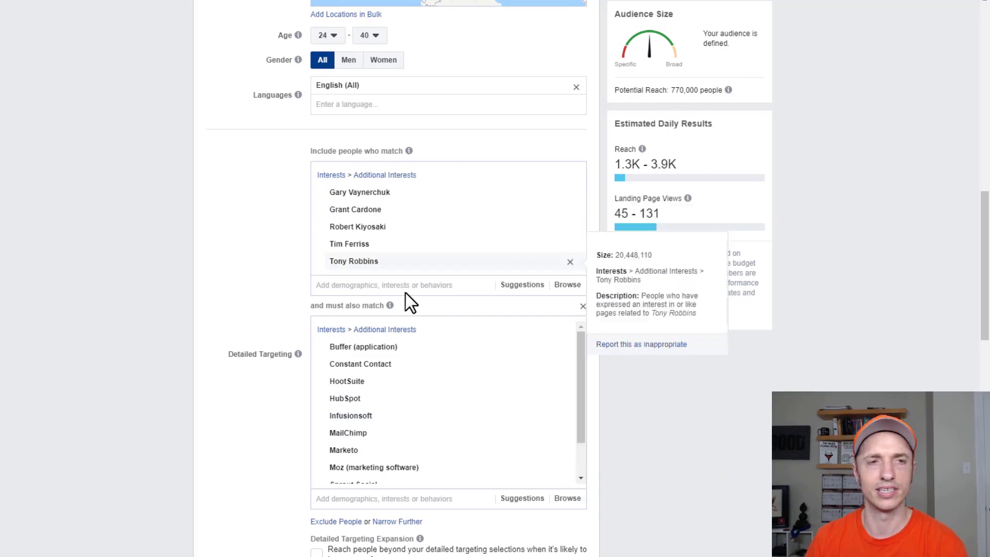
scroll(258, 309, "up", 7)
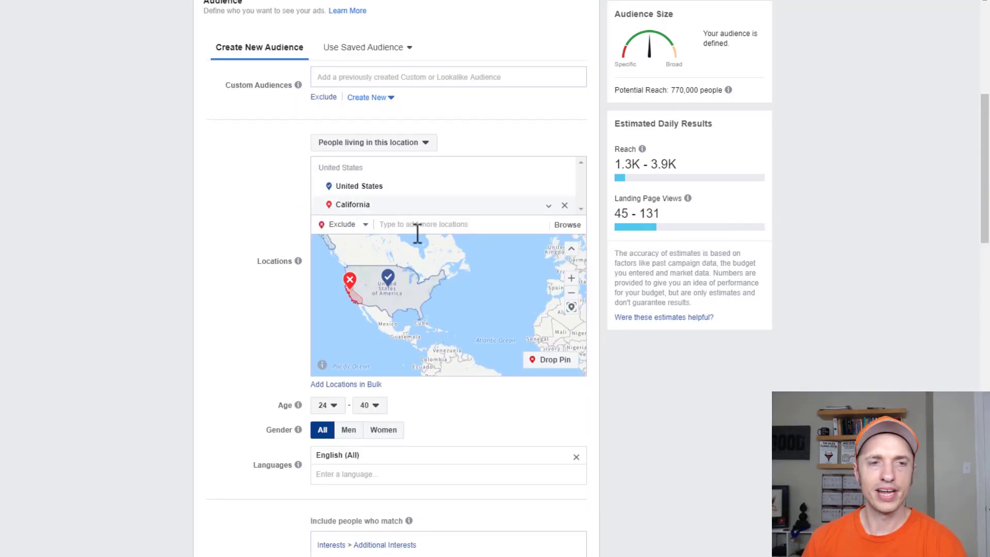
scroll(433, 316, "down", 2)
scroll(243, 348, "down", 2)
scroll(232, 360, "down", 2)
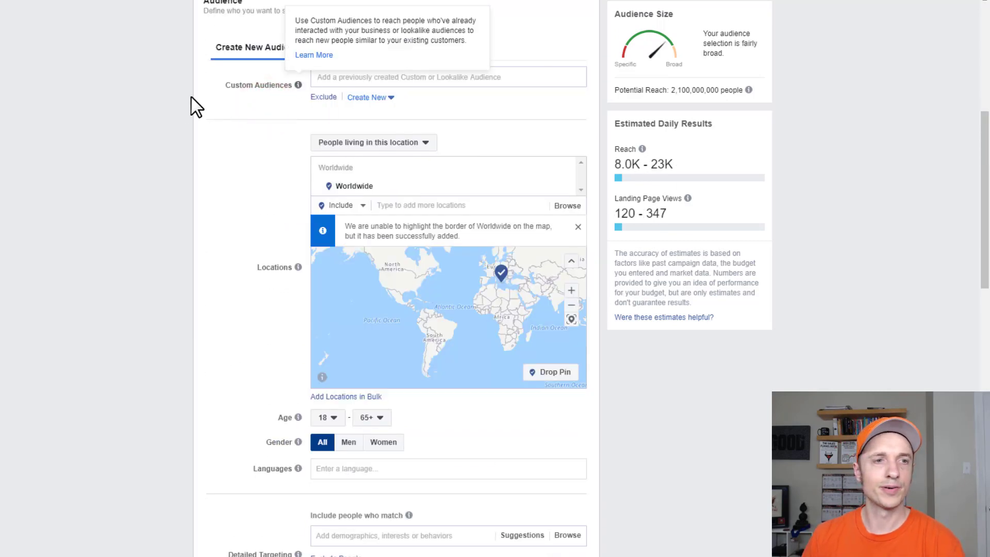
Include the website custom audience "g- Visited Site (60 Days)" in the new worldwide audience
left_click_drag(225, 86, 289, 90)
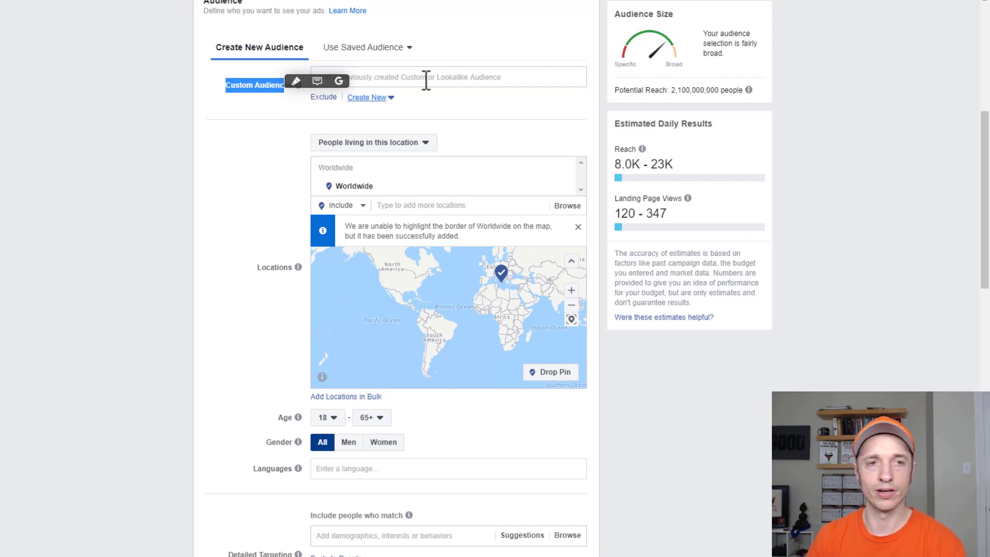
left_click(467, 78)
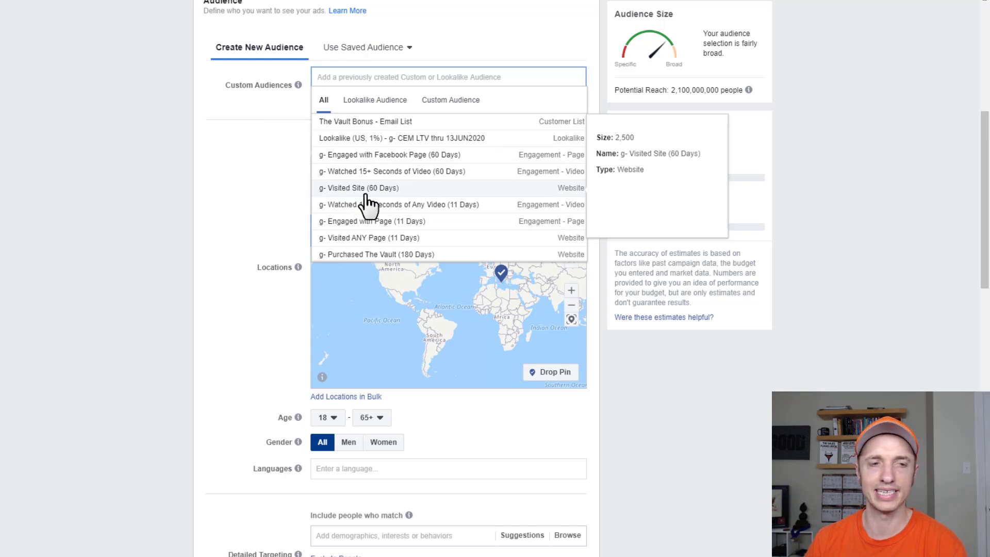
left_click(380, 188)
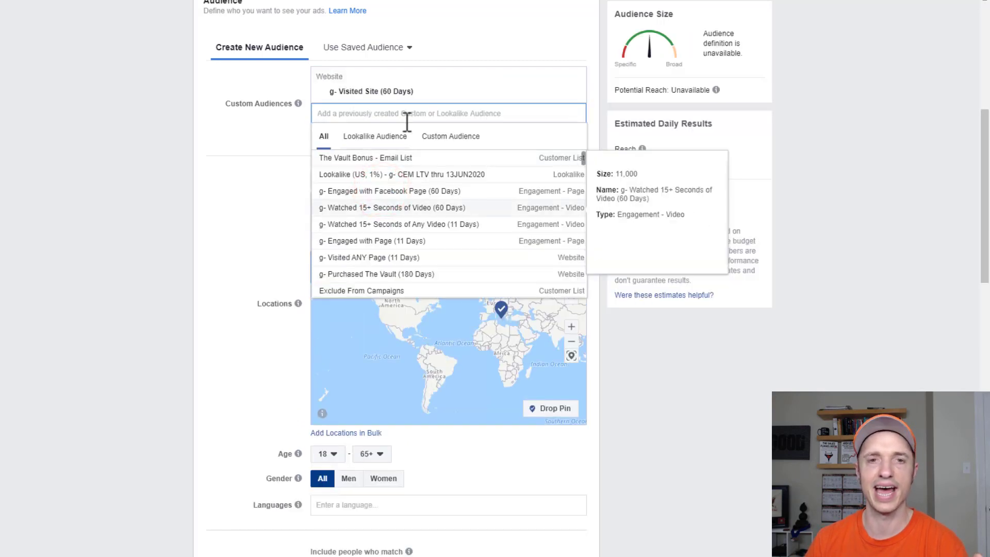
left_click(268, 201)
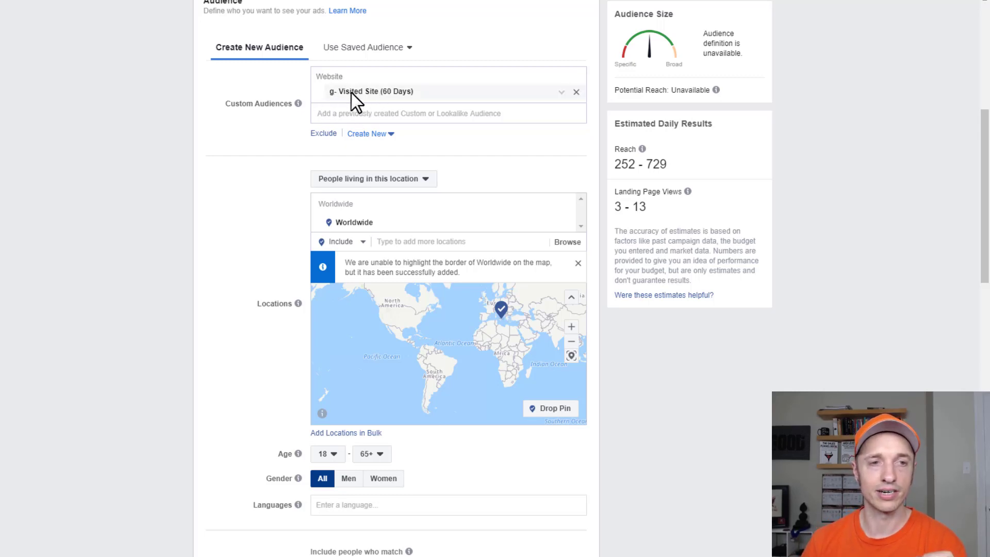
Add a custom audience exclusion, search it for "lead" and exclude "d- Leads and Buyers (30 Days)"
left_click(323, 134)
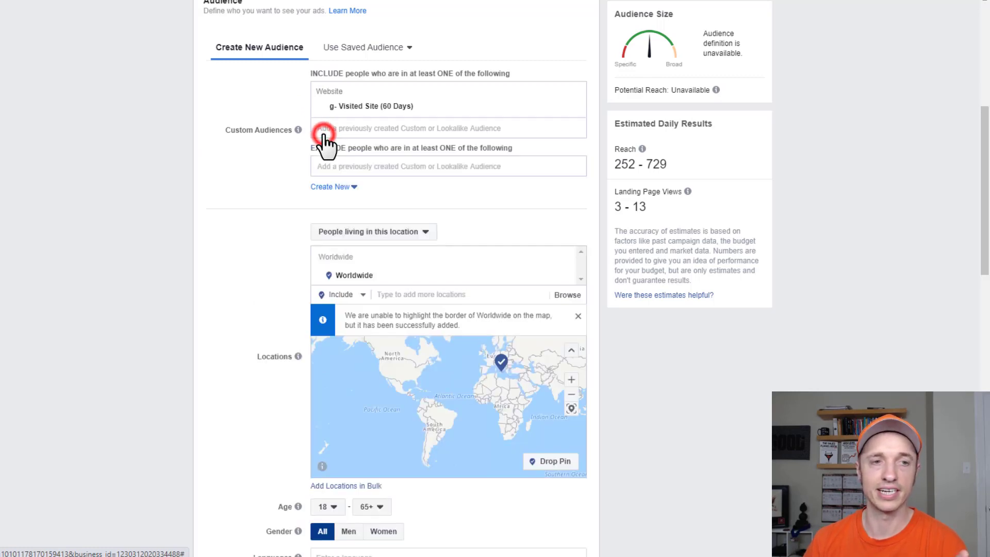
left_click(377, 168)
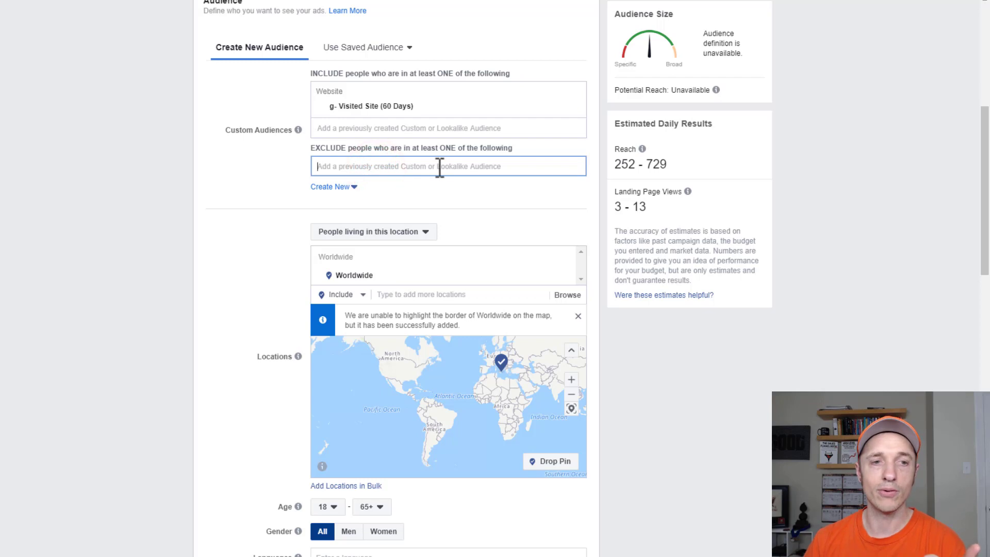
type("lead")
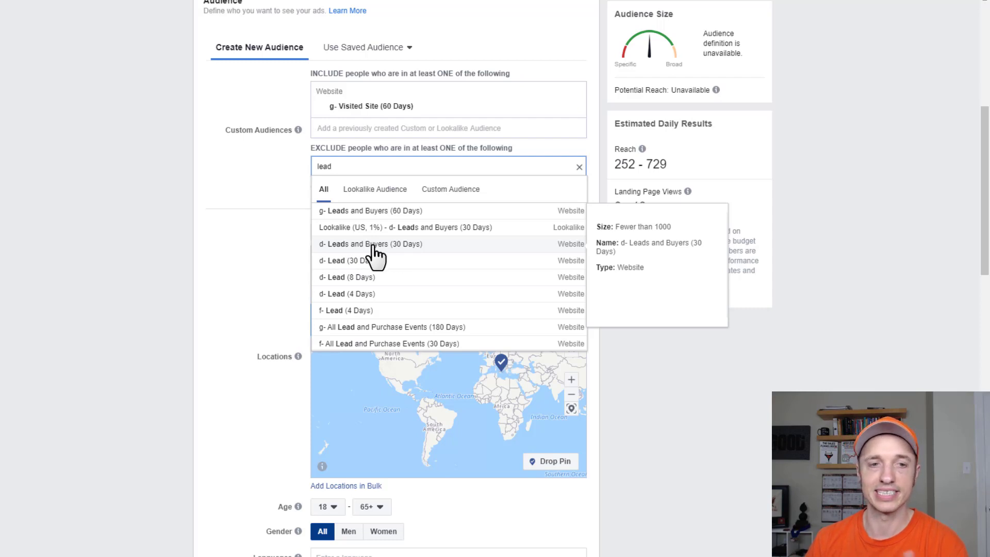
left_click(373, 249)
left_click(228, 213)
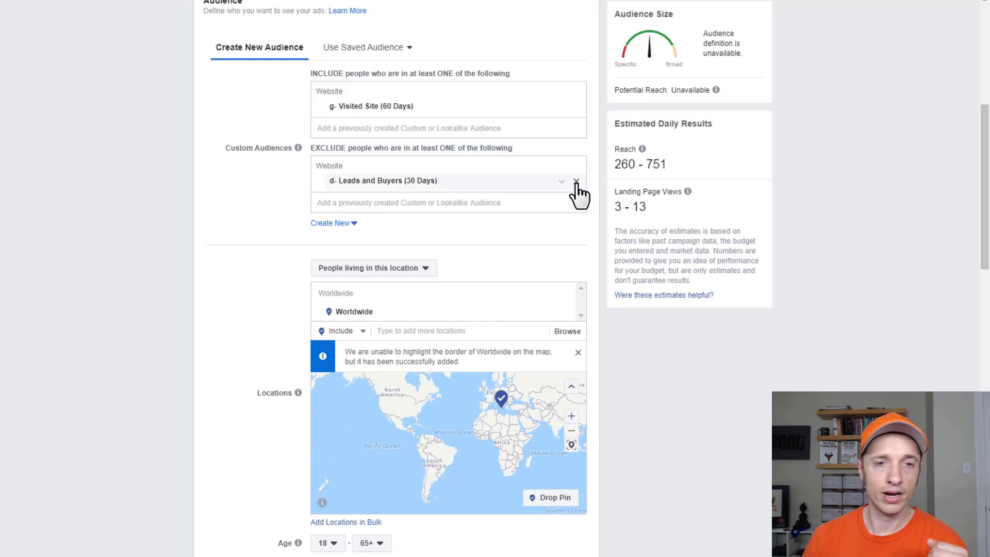
Remove the excluded Leads and Buyers audience and the included Visited Site audience
left_click(576, 181)
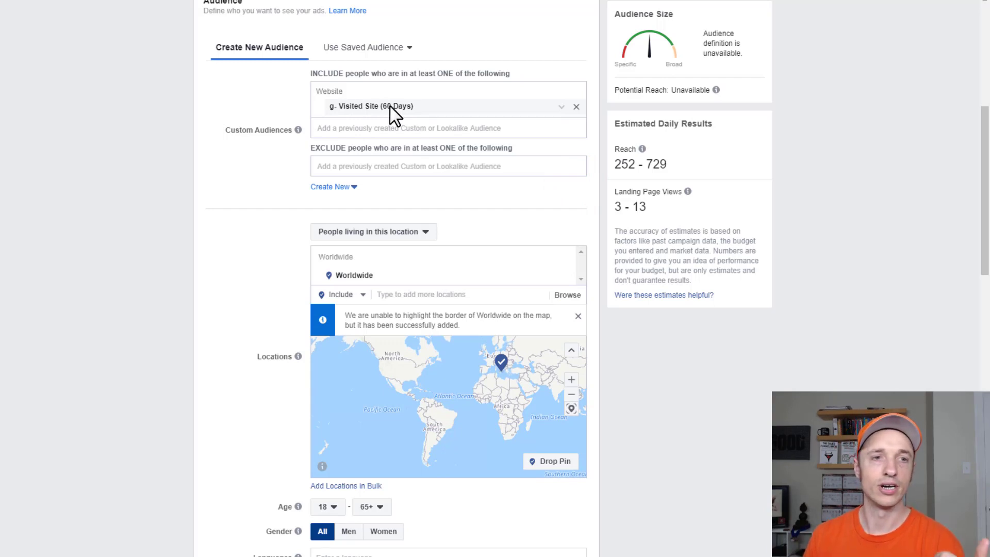
left_click(576, 107)
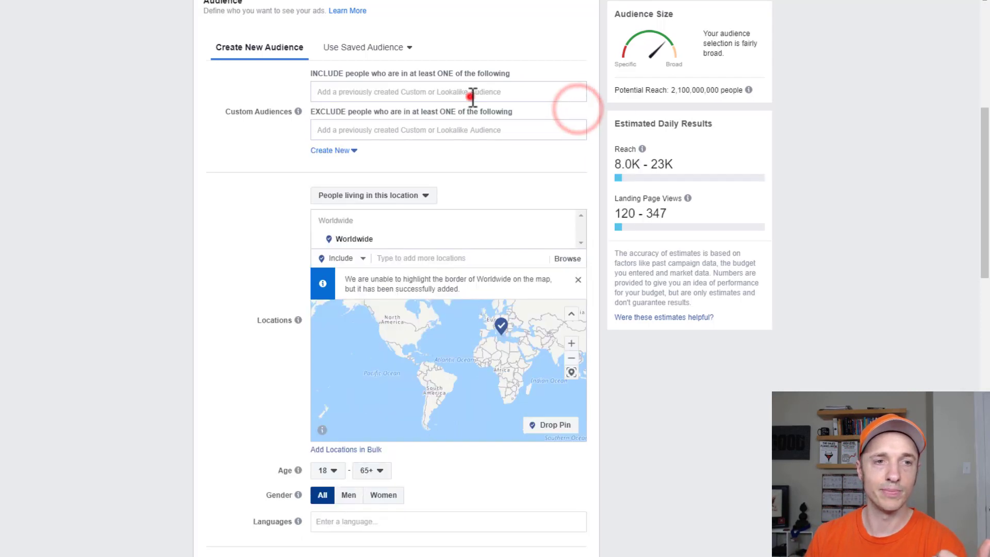
Include the lookalike audience "Lookalike (US, 1%) - d- Leads and Buyers (30 Days)" in the custom audiences
left_click(469, 94)
left_click(387, 124)
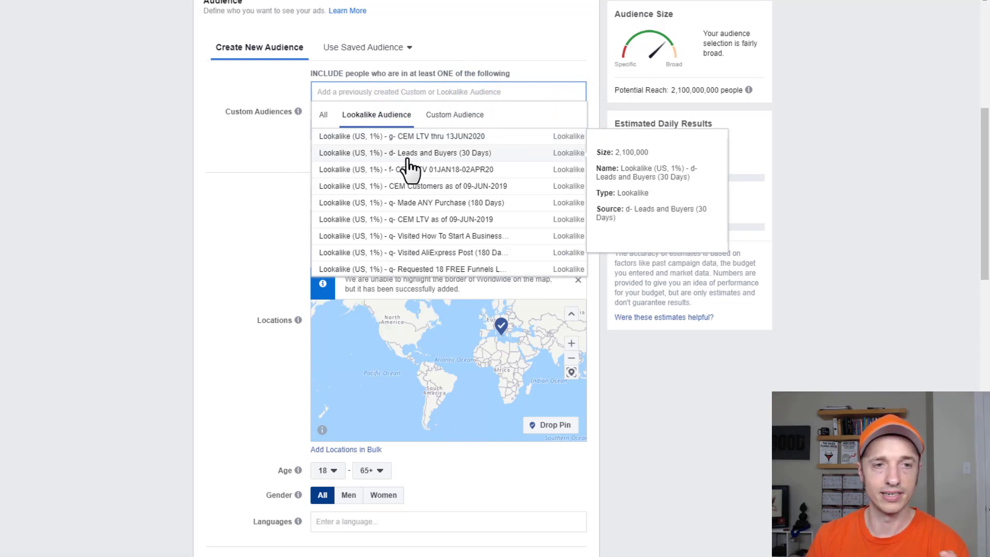
left_click(481, 155)
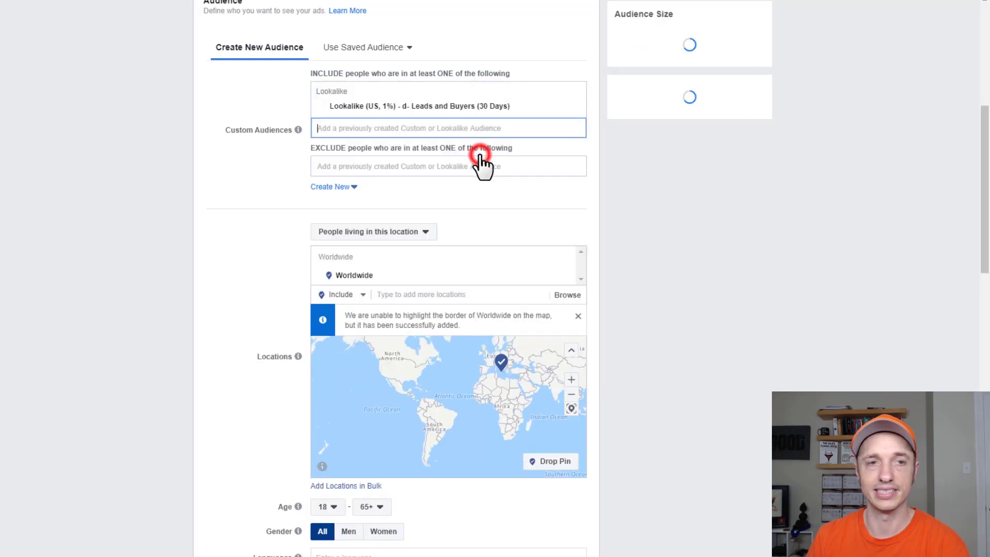
left_click(258, 172)
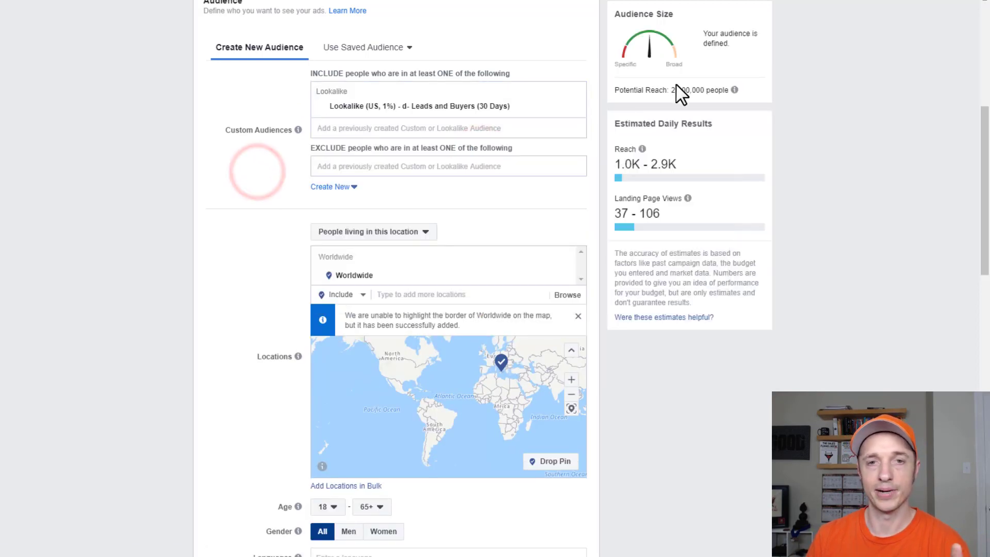
Examine the potential reach with the lookalike included, along with the location, age, gender, language, detailed targeting, connections and placement settings
left_click_drag(671, 90, 729, 93)
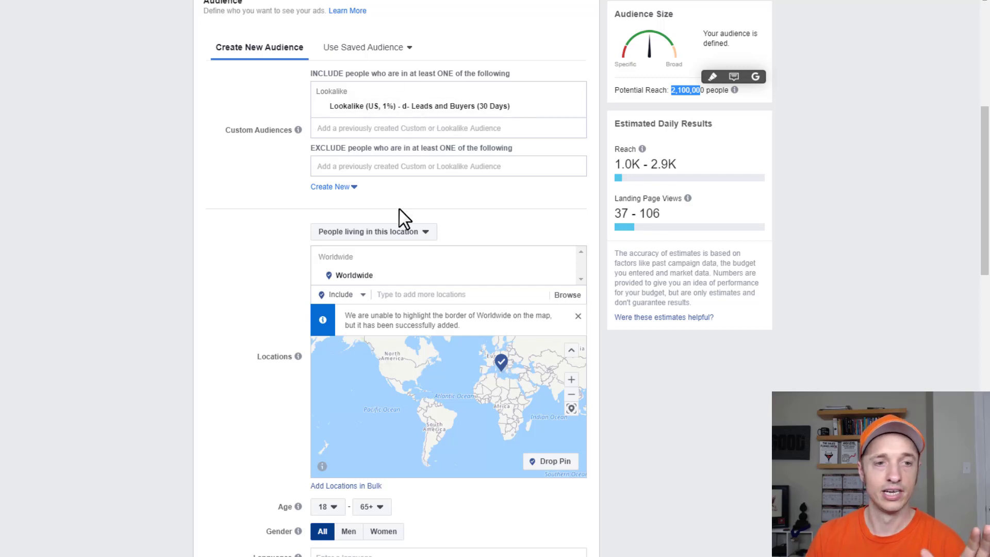
scroll(270, 203, "down", 6)
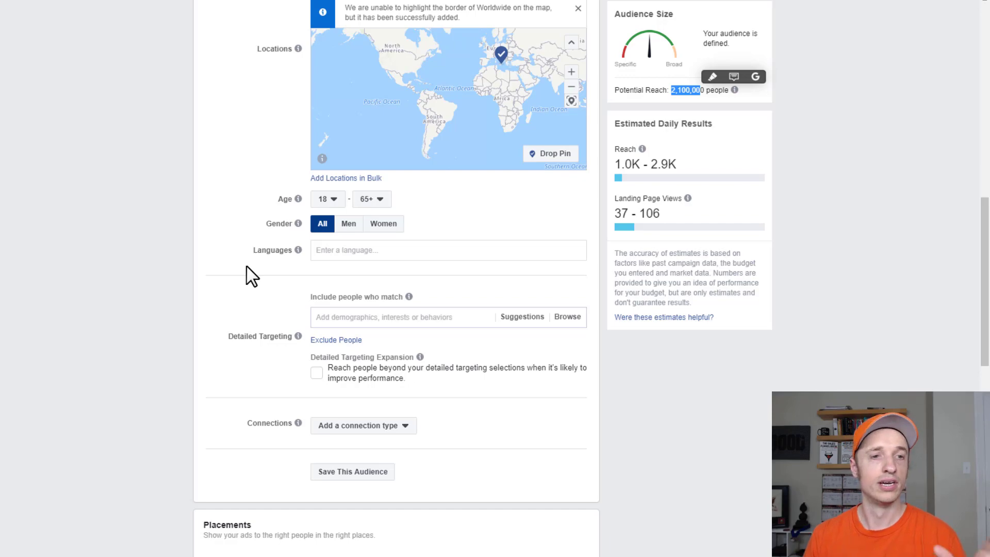
double_click(413, 134)
scroll(202, 202, "up", 4)
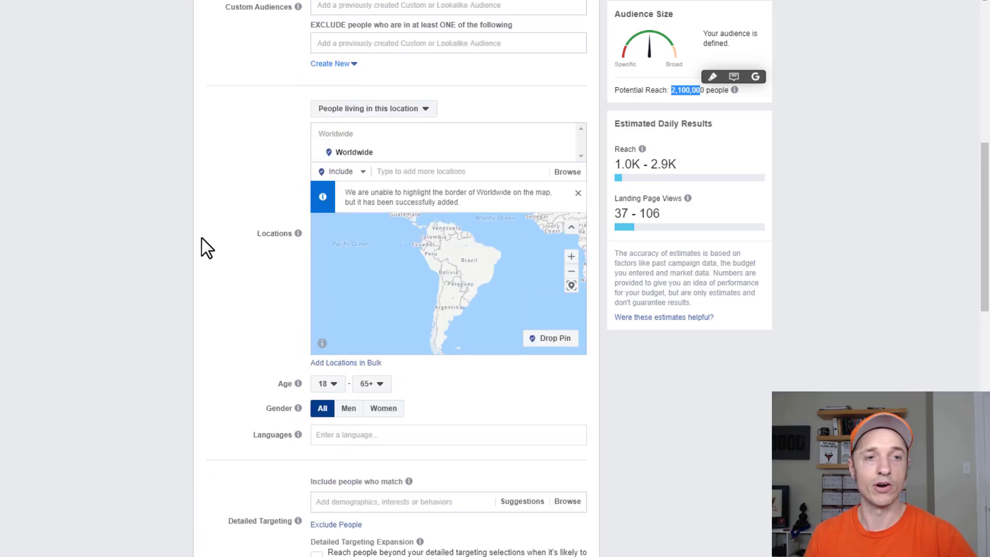
scroll(206, 247, "down", 1)
scroll(154, 243, "up", 2)
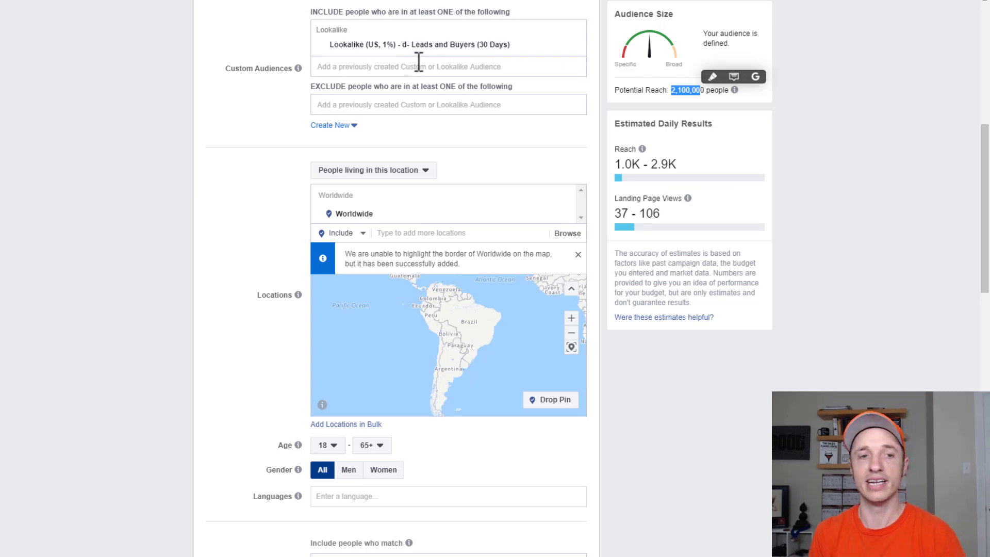
scroll(354, 170, "down", 1)
scroll(355, 166, "down", 2)
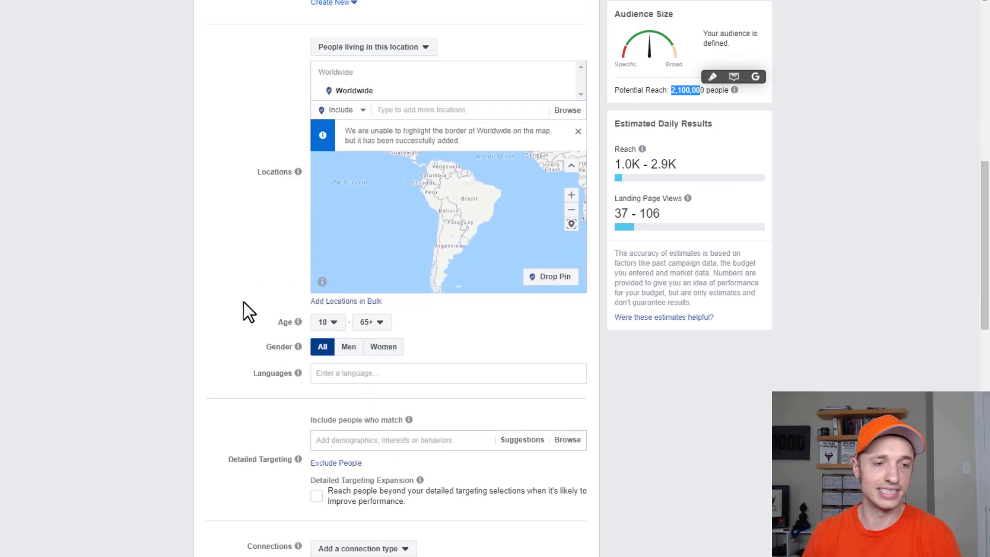
scroll(243, 302, "down", 4)
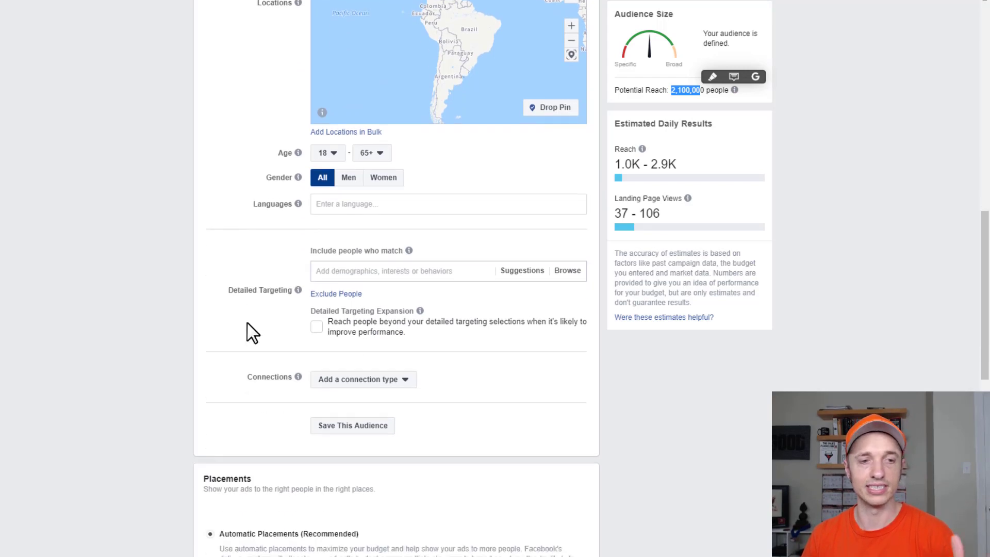
scroll(247, 322, "down", 1)
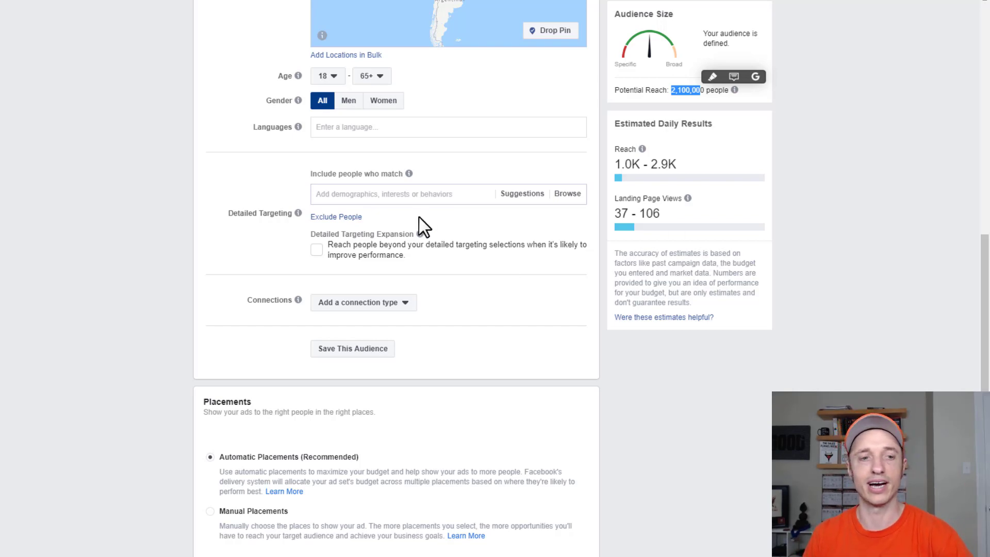
scroll(420, 218, "down", 3)
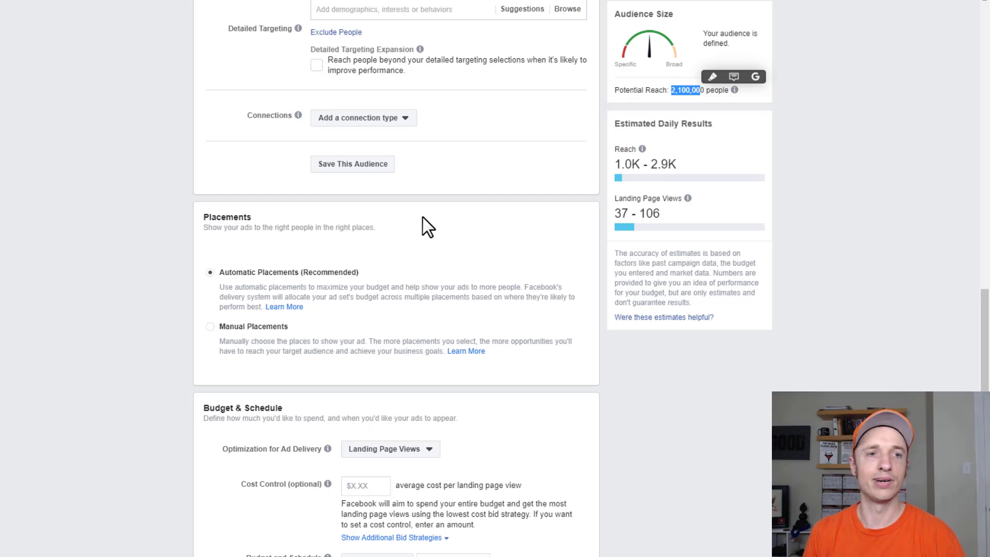
scroll(422, 237, "up", 2)
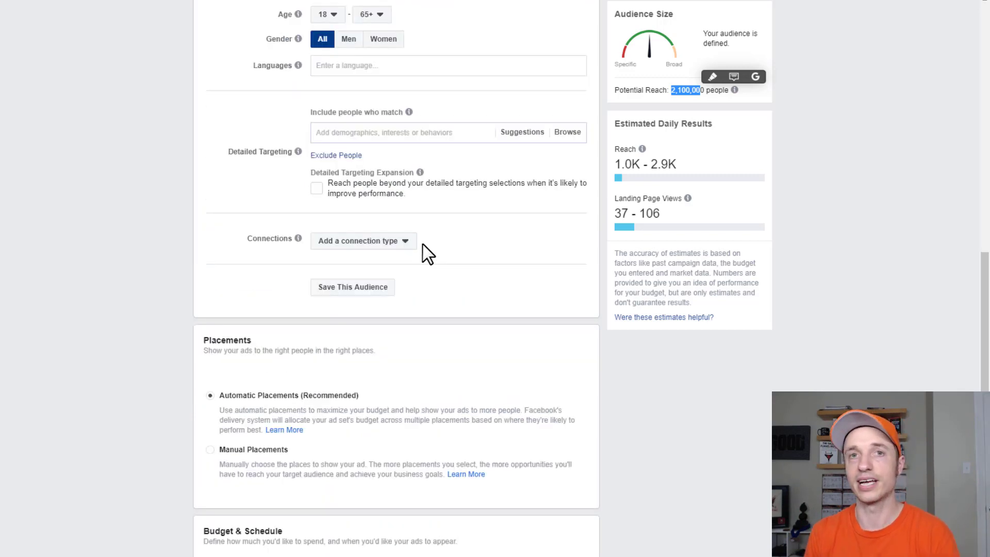